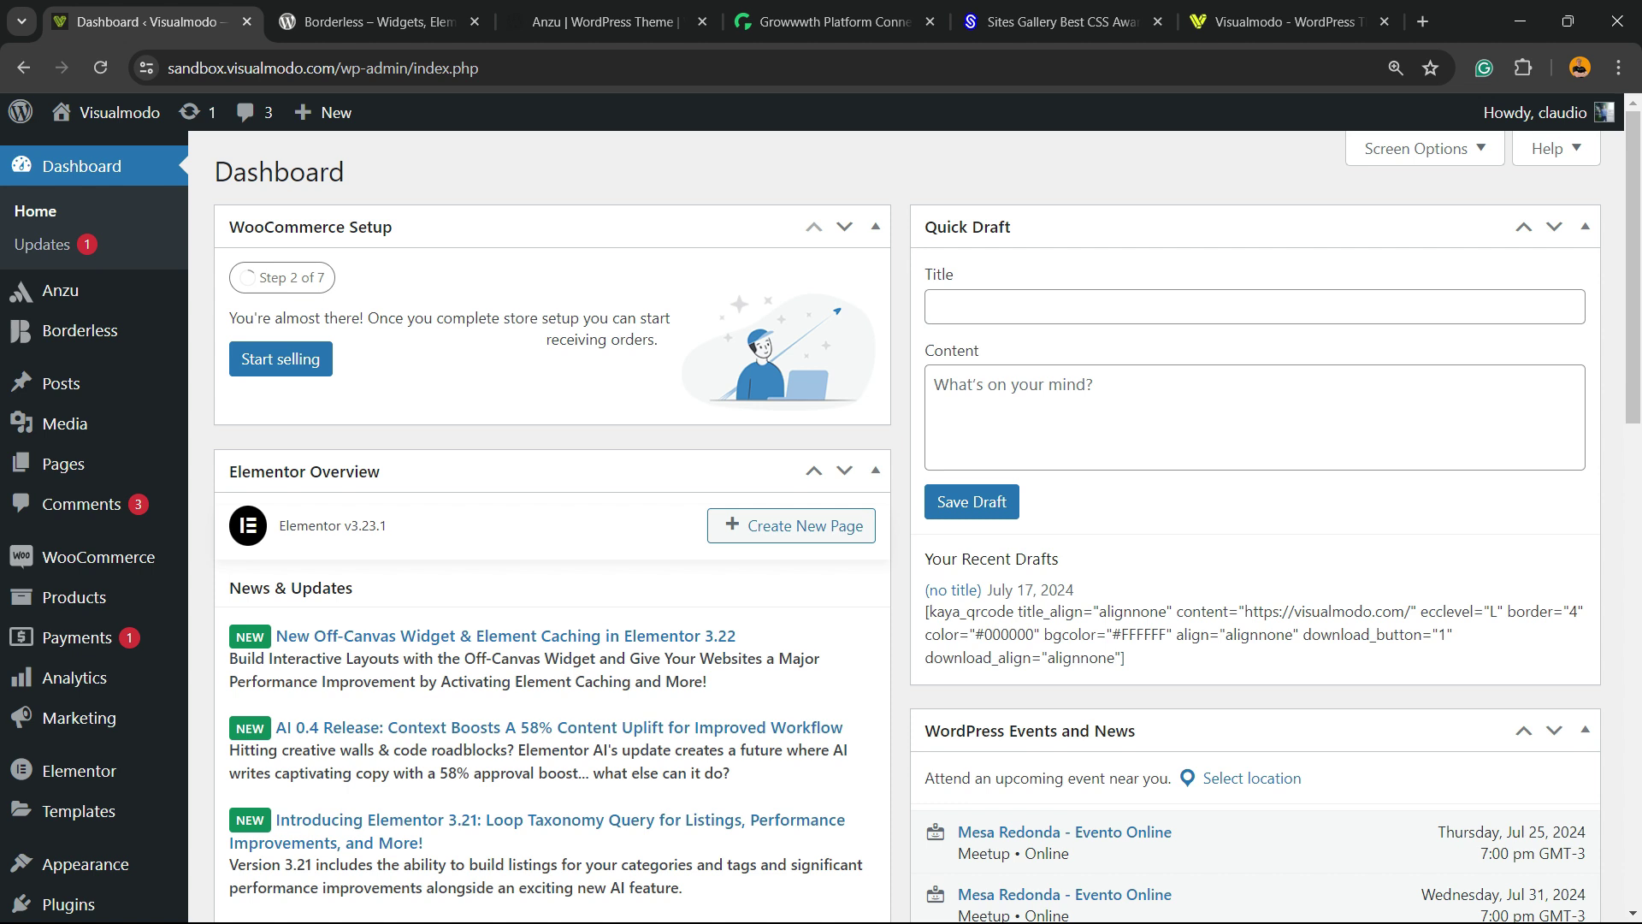
Collapse the Quick Draft, WooCommerce Setup, Elementor Overview and Site Health Status boxes on the dashboard
click(1585, 225)
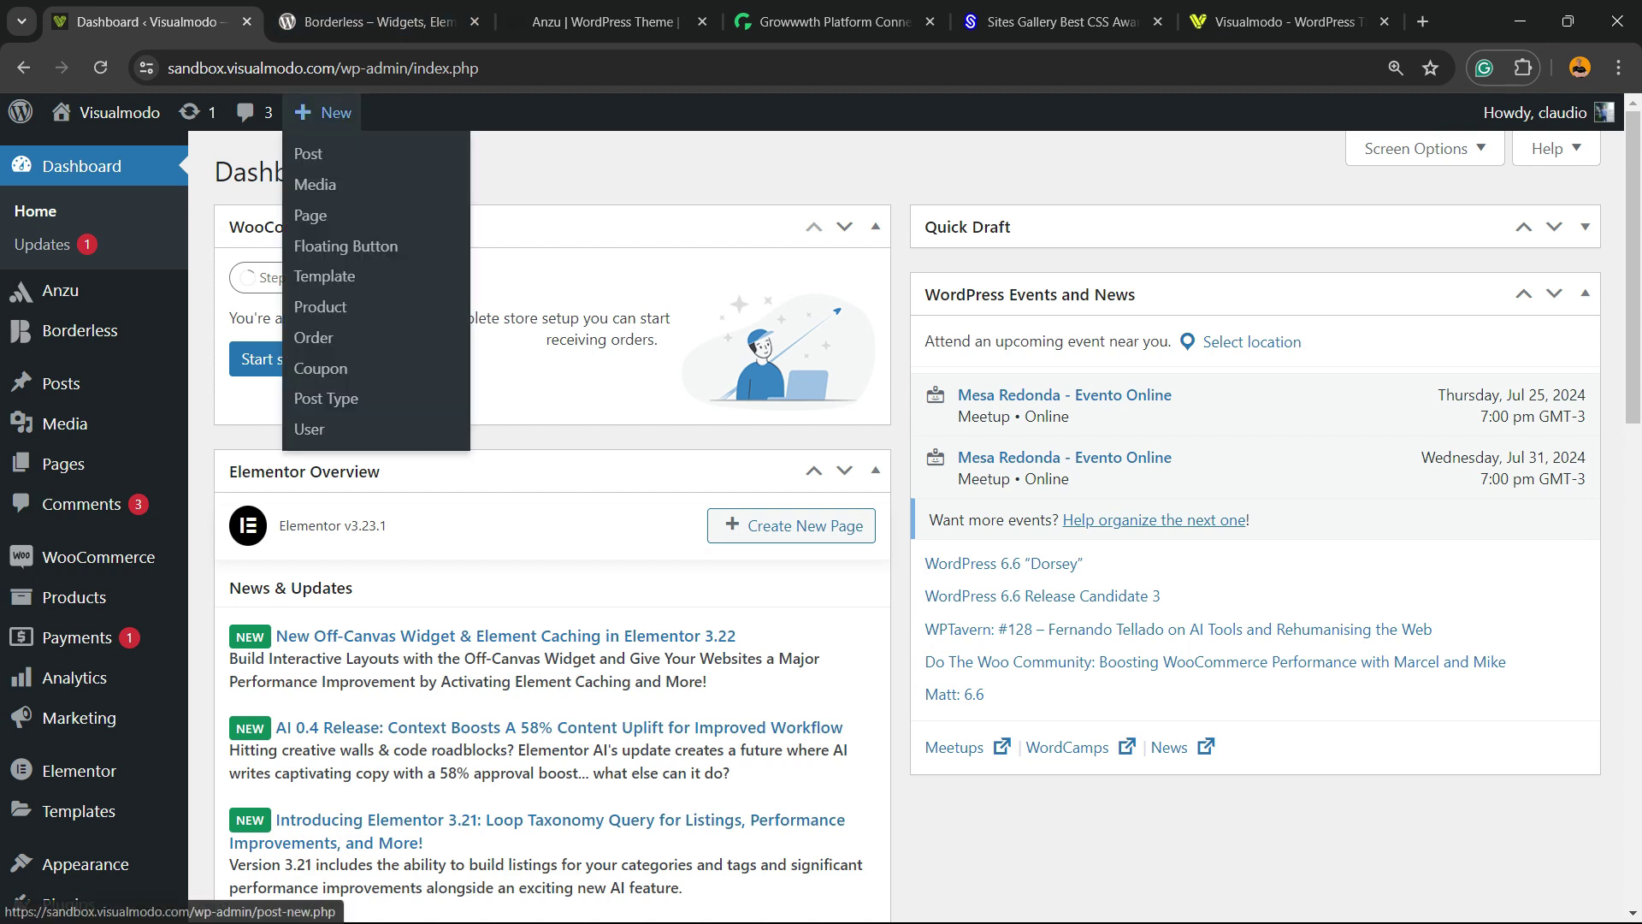
drag(341, 68, 409, 68)
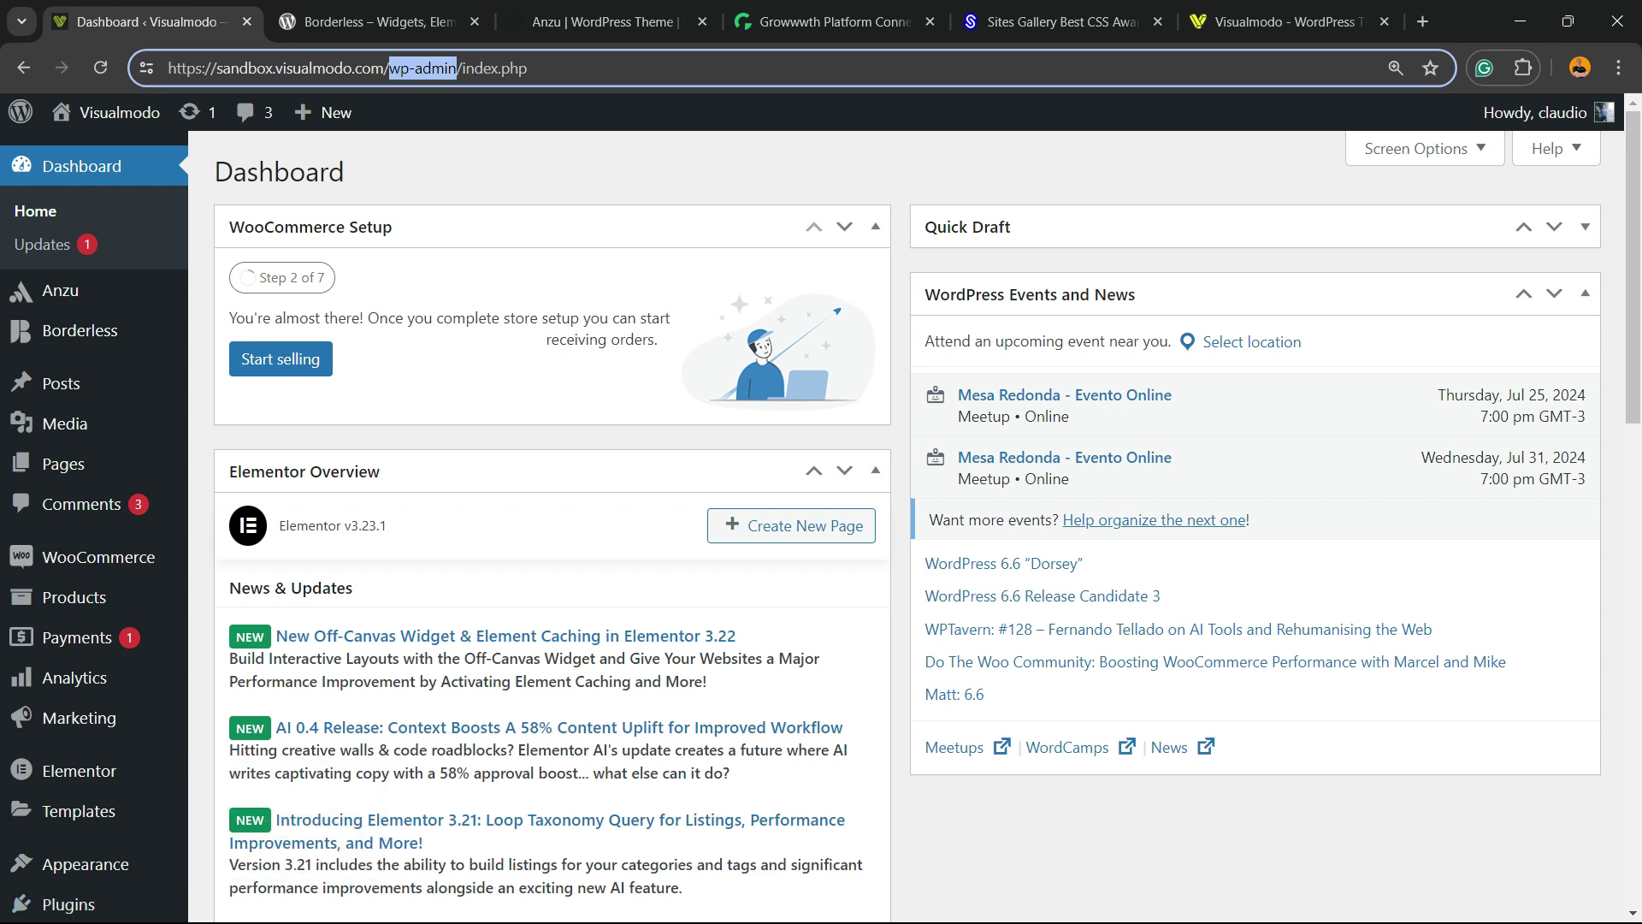
click(514, 227)
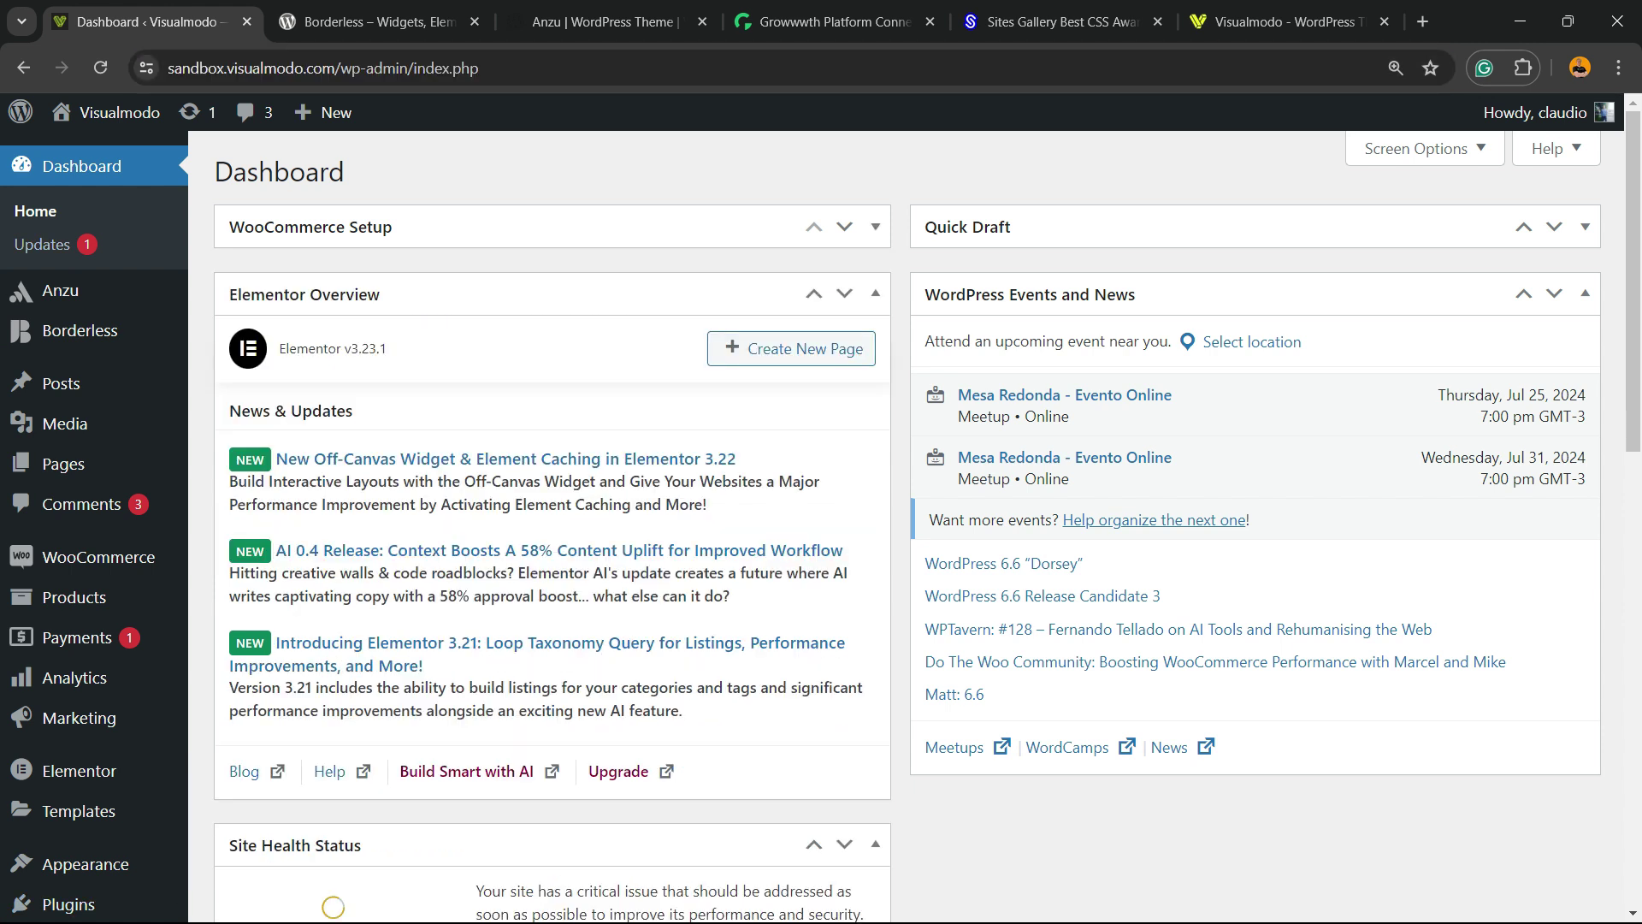
click(875, 293)
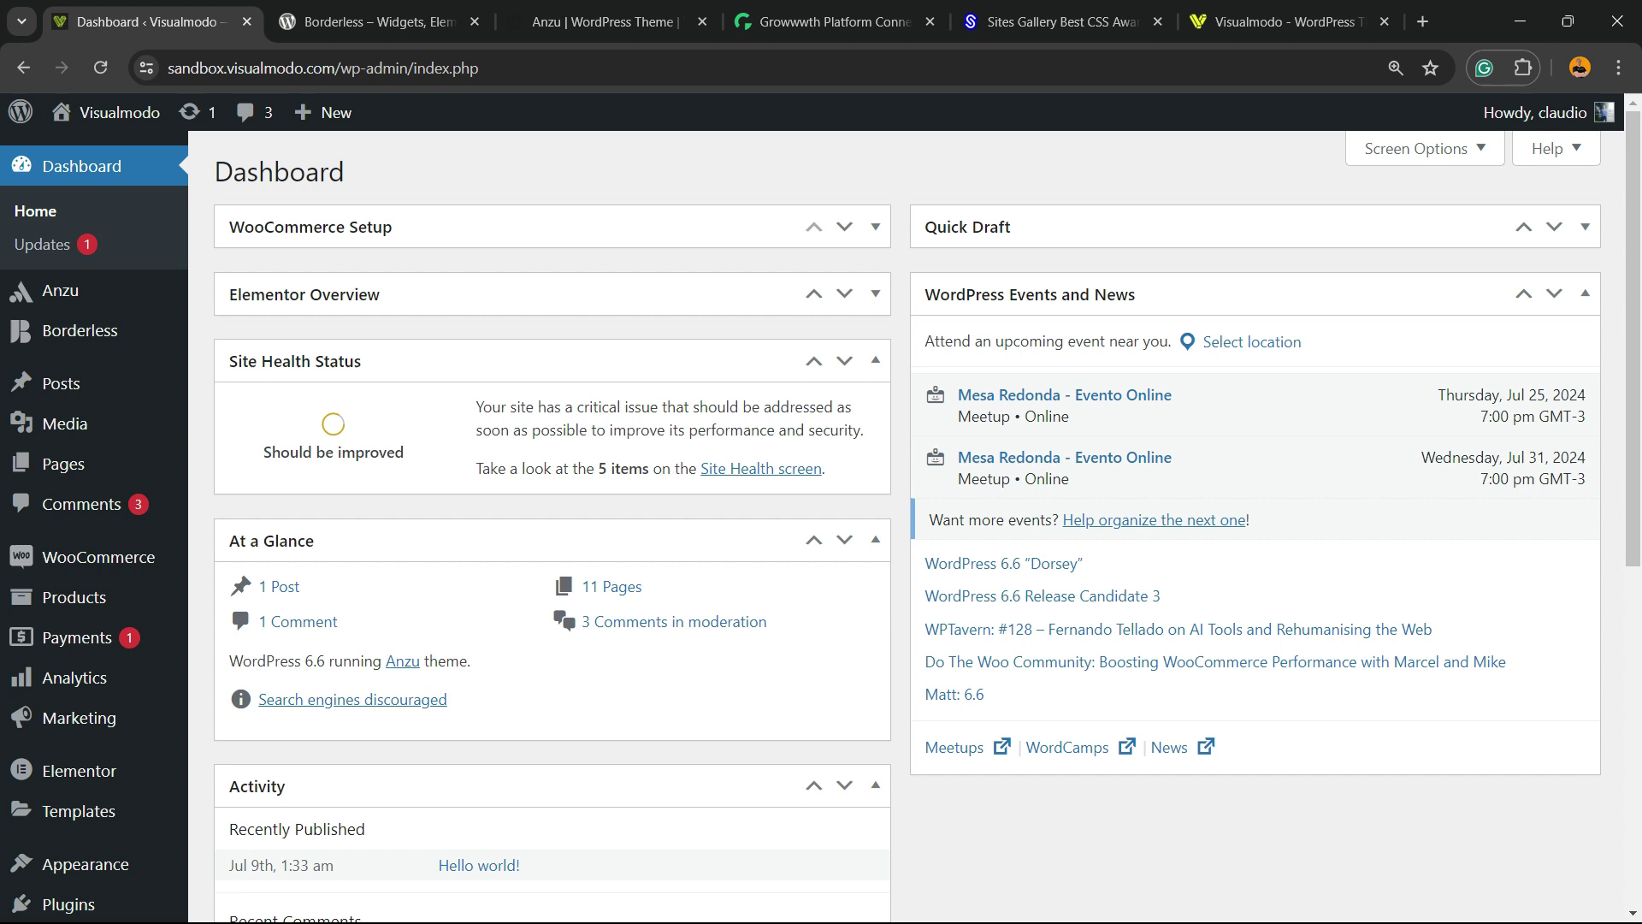
click(875, 360)
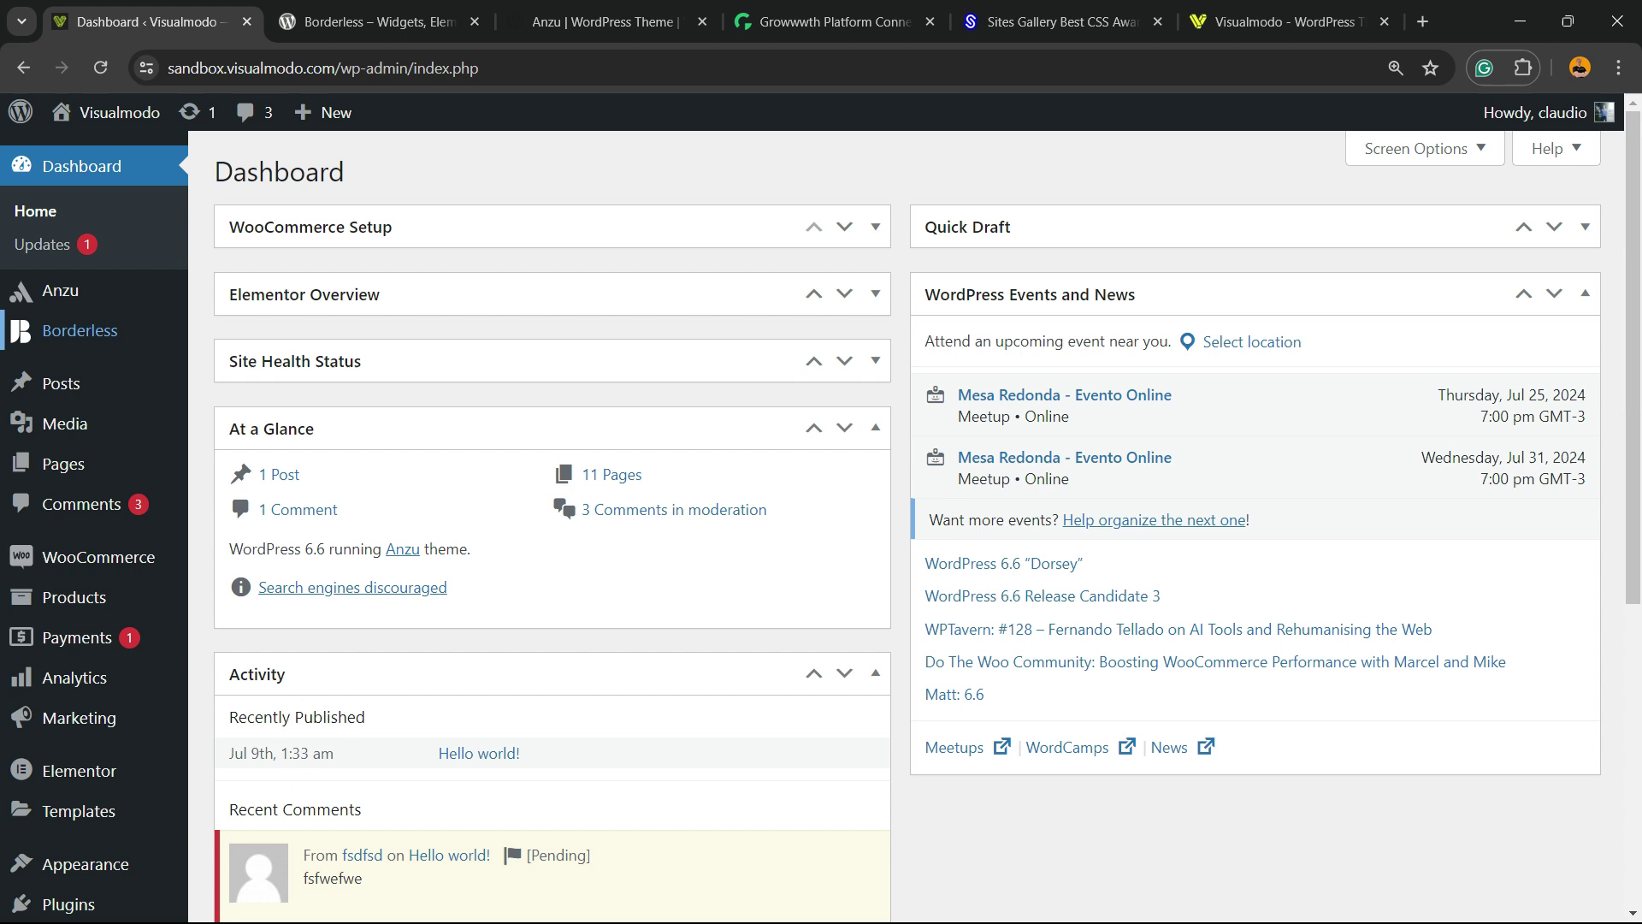
Open the WordPress admin page for adding a new plugin
scroll(59, 464, down, 3)
scroll(60, 419, down, 3)
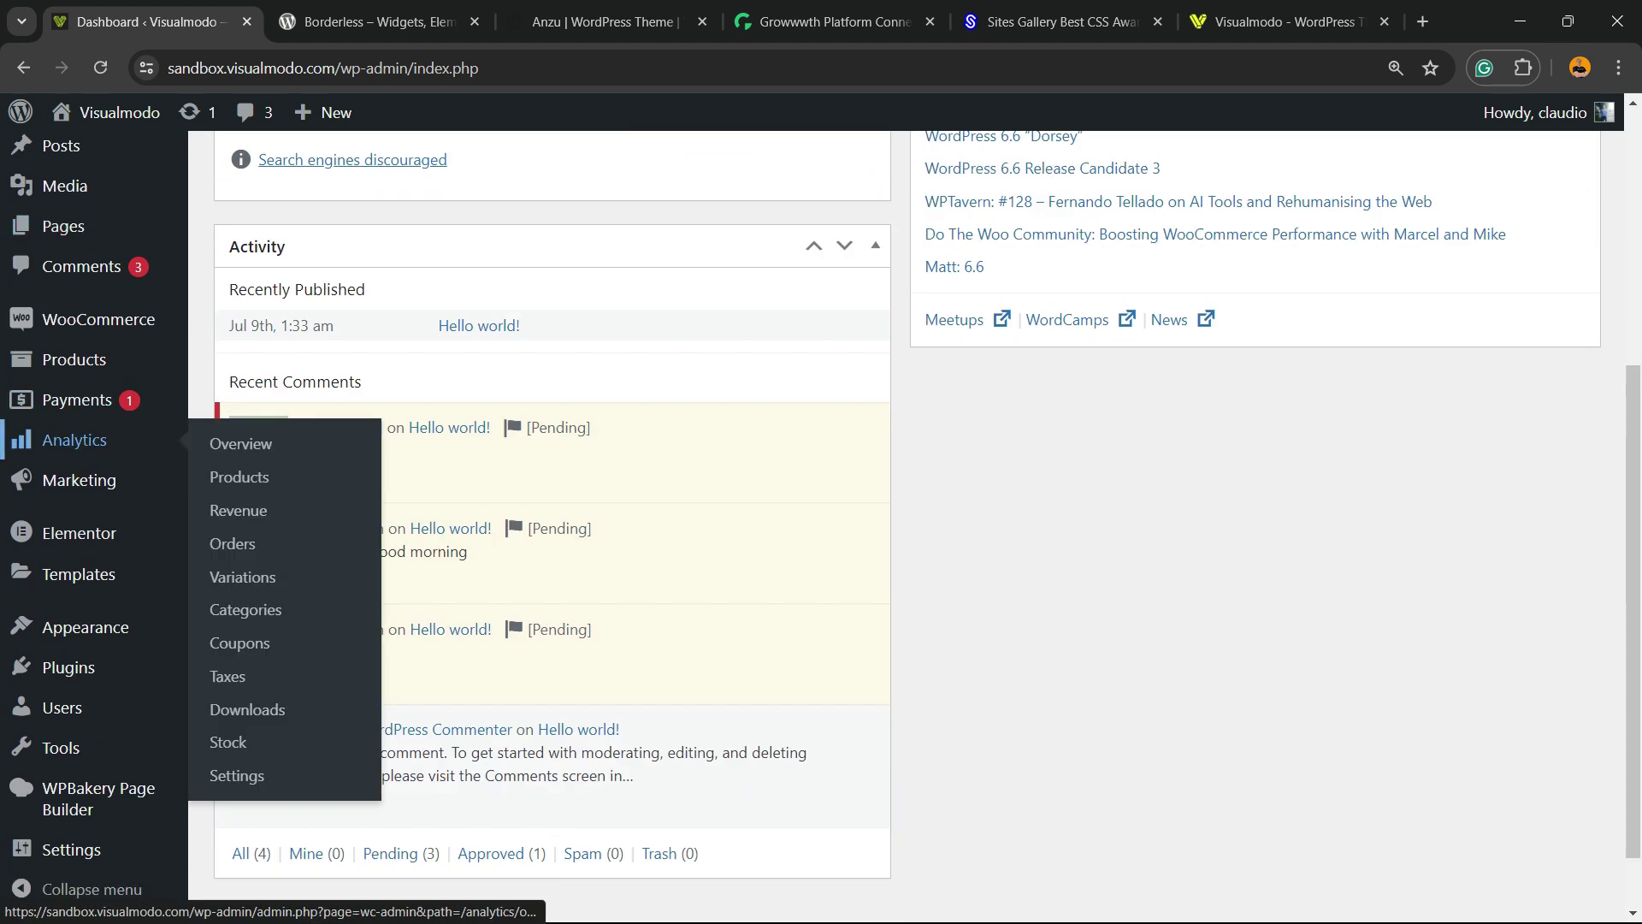
mouse_move(68, 667)
key(ctrl)
key(ctrl)
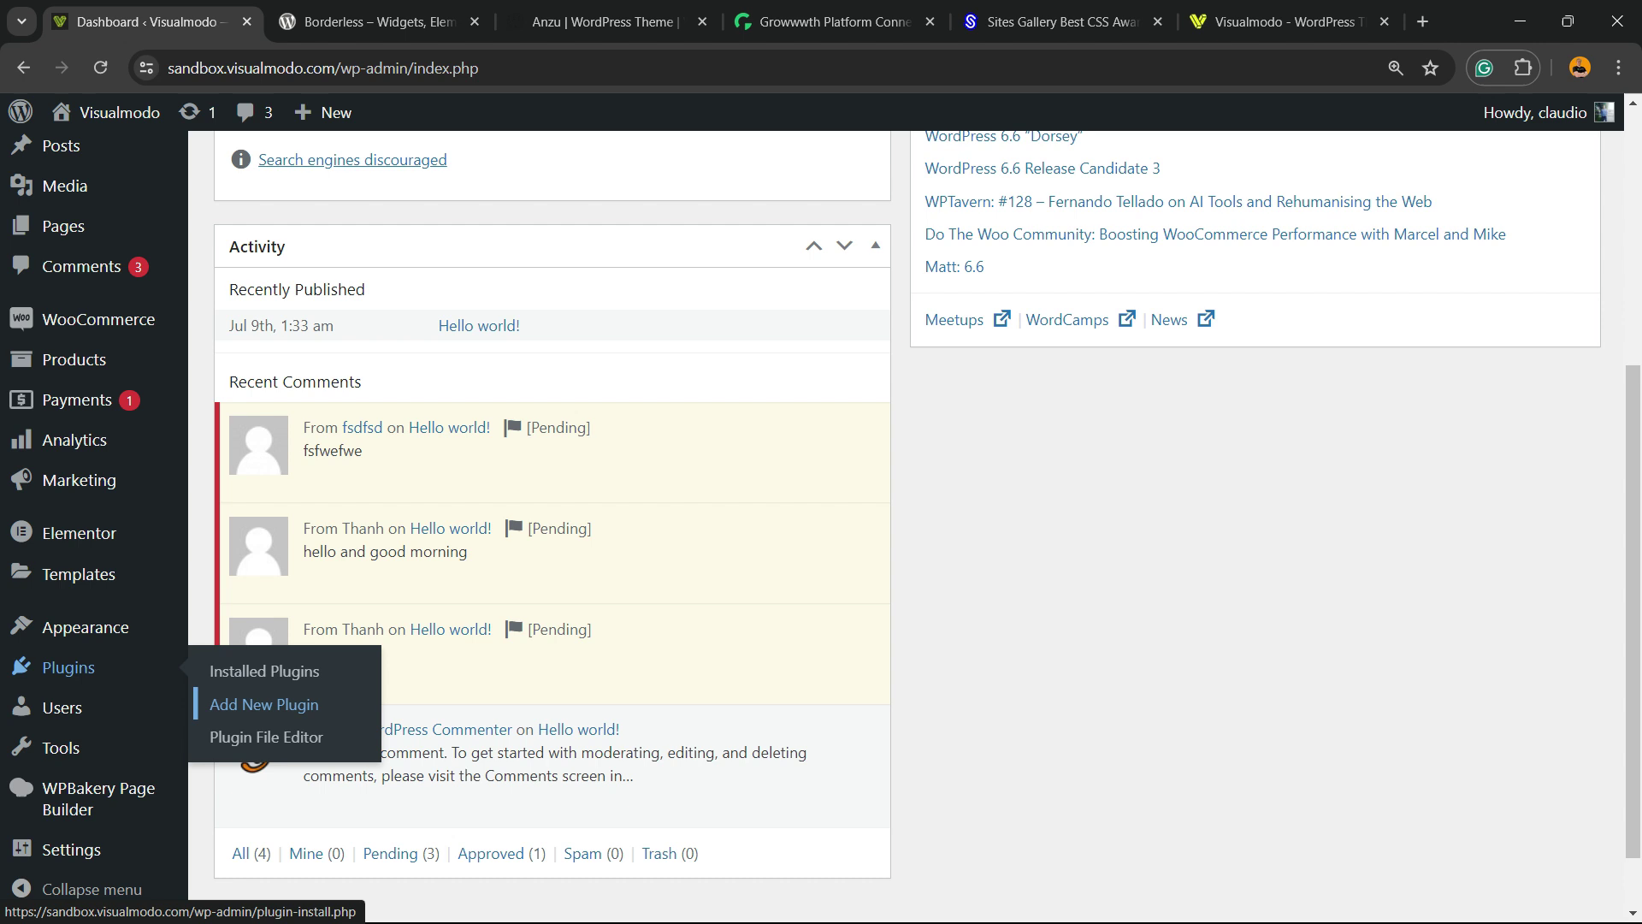
click(288, 705)
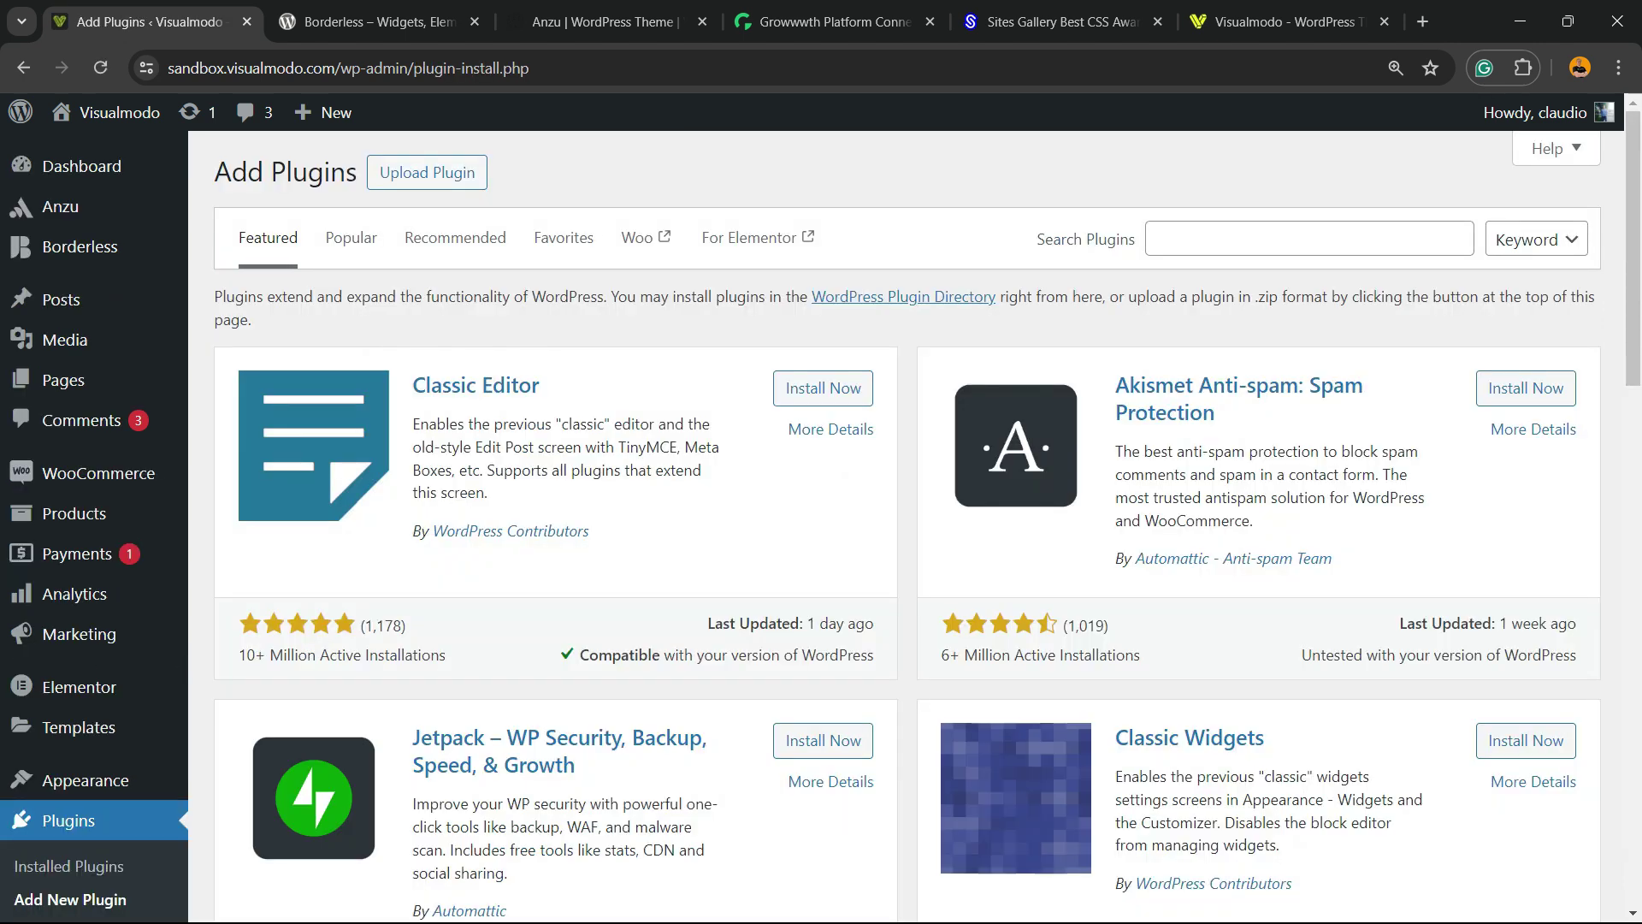
Search the plugin directory for "Kaya QR Code Generator", then install and activate that plugin
key(ctrl)
key(ctrl)
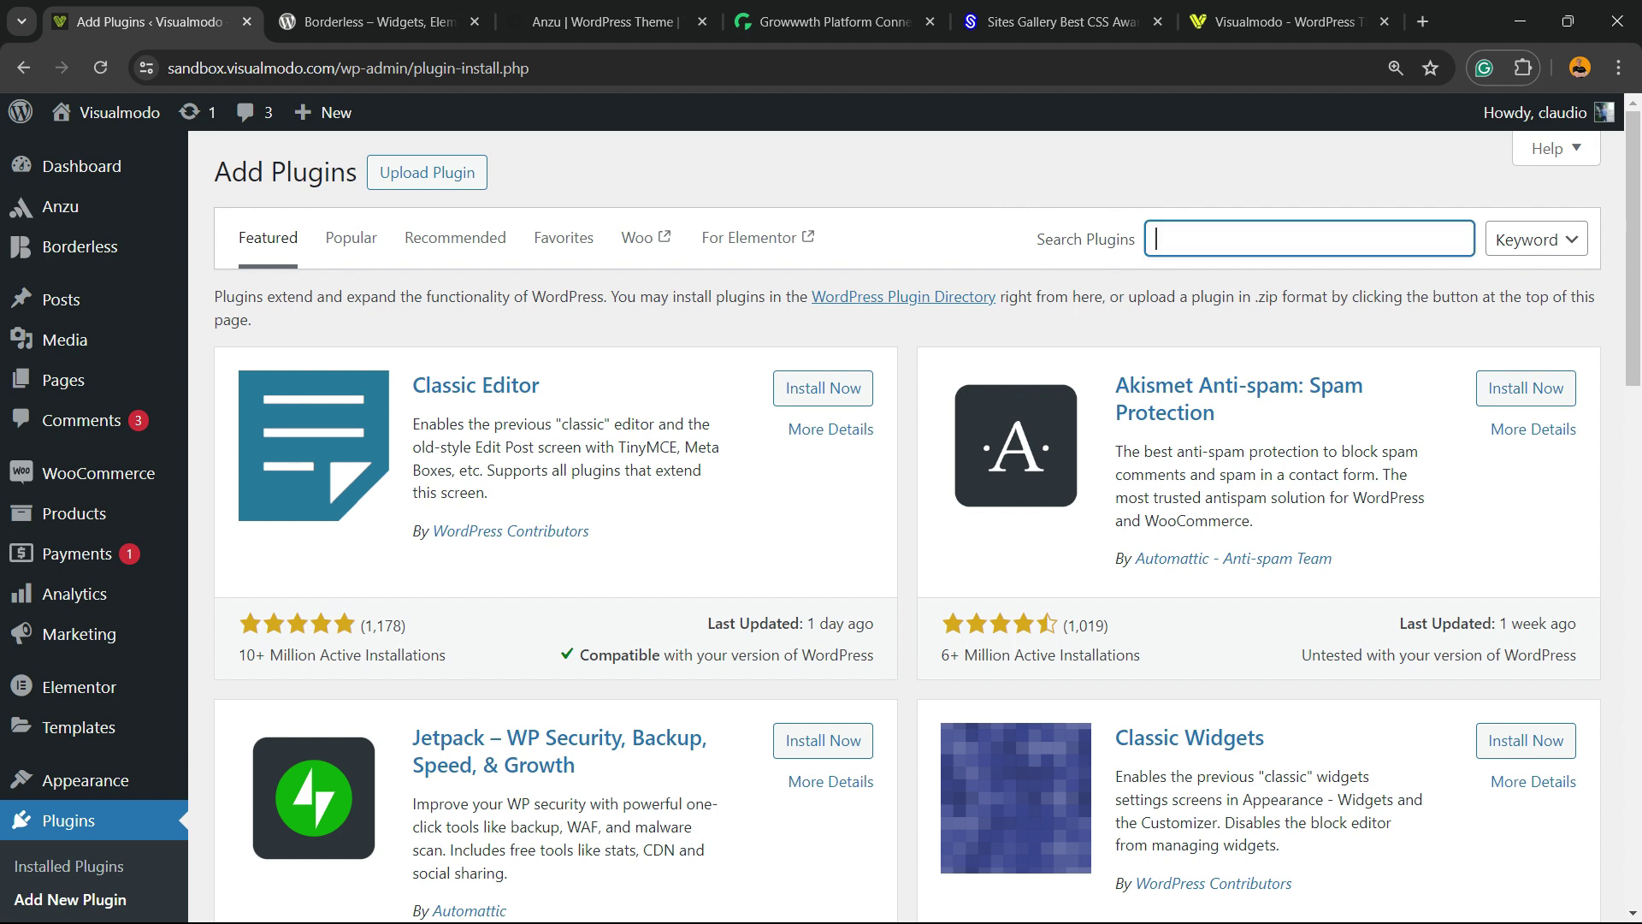
text(Kaya QR Code Generator)
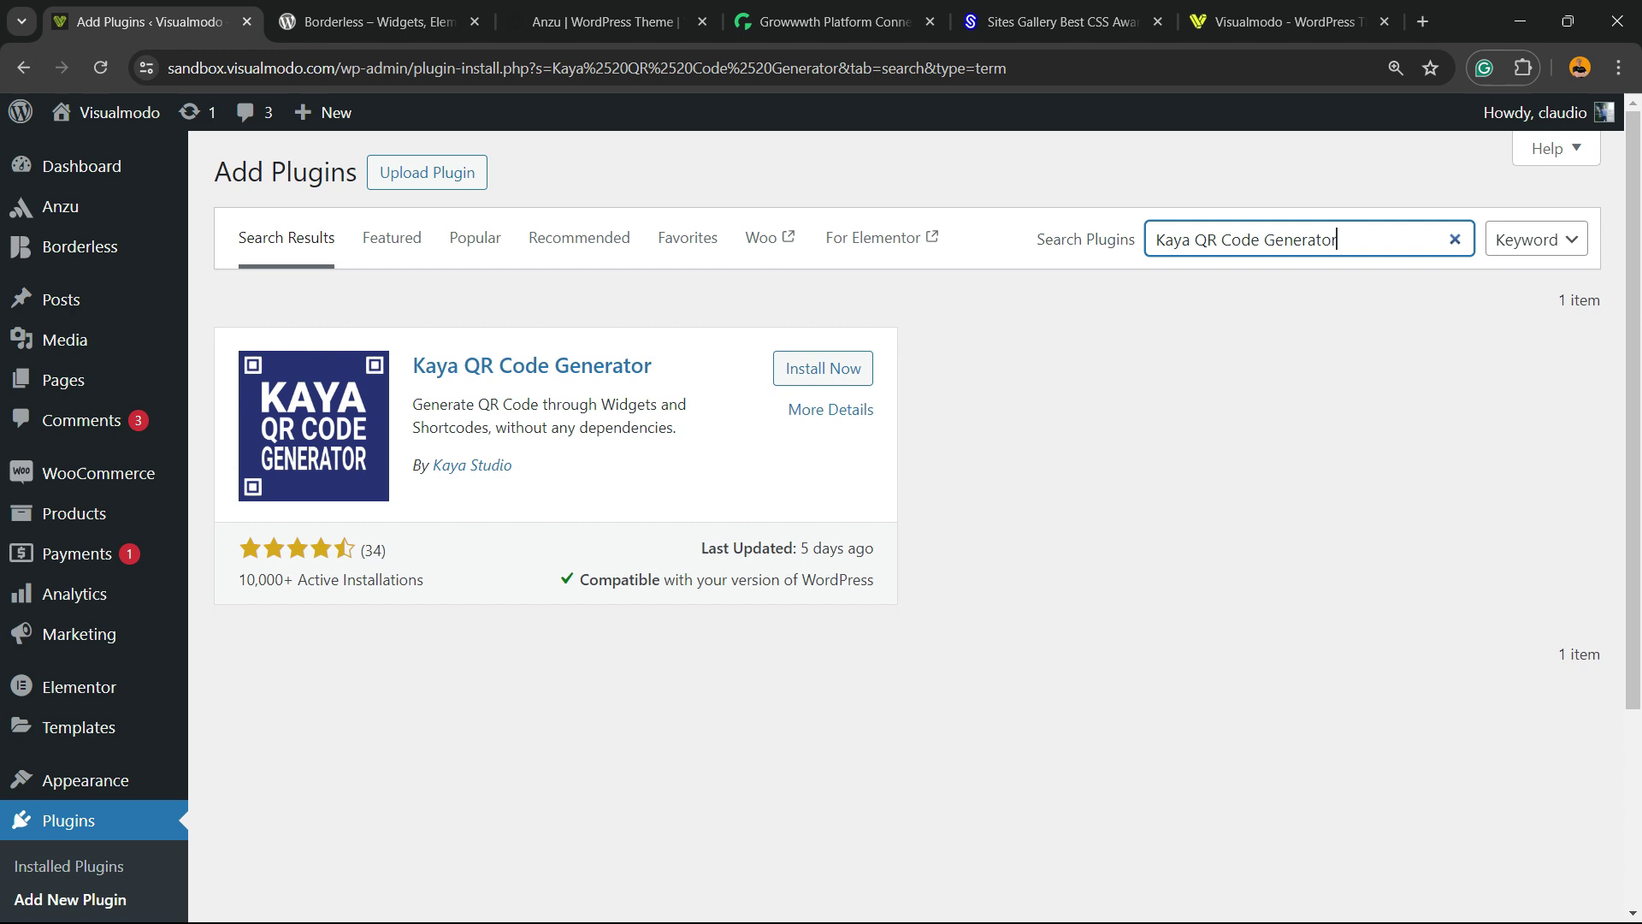
drag(411, 366, 652, 366)
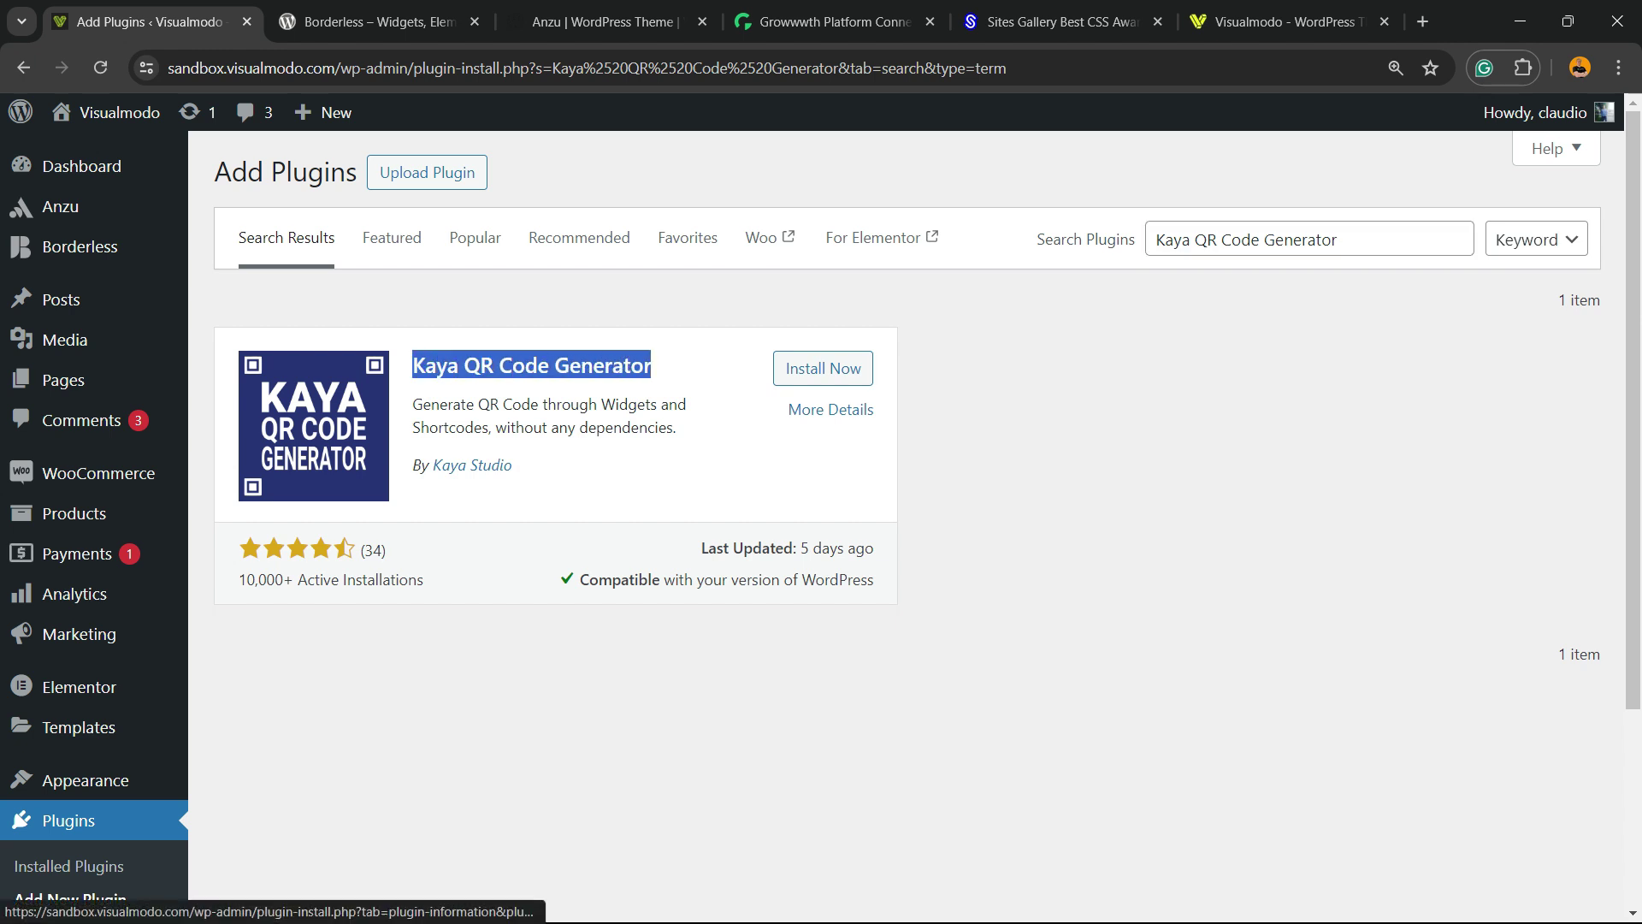
click(823, 368)
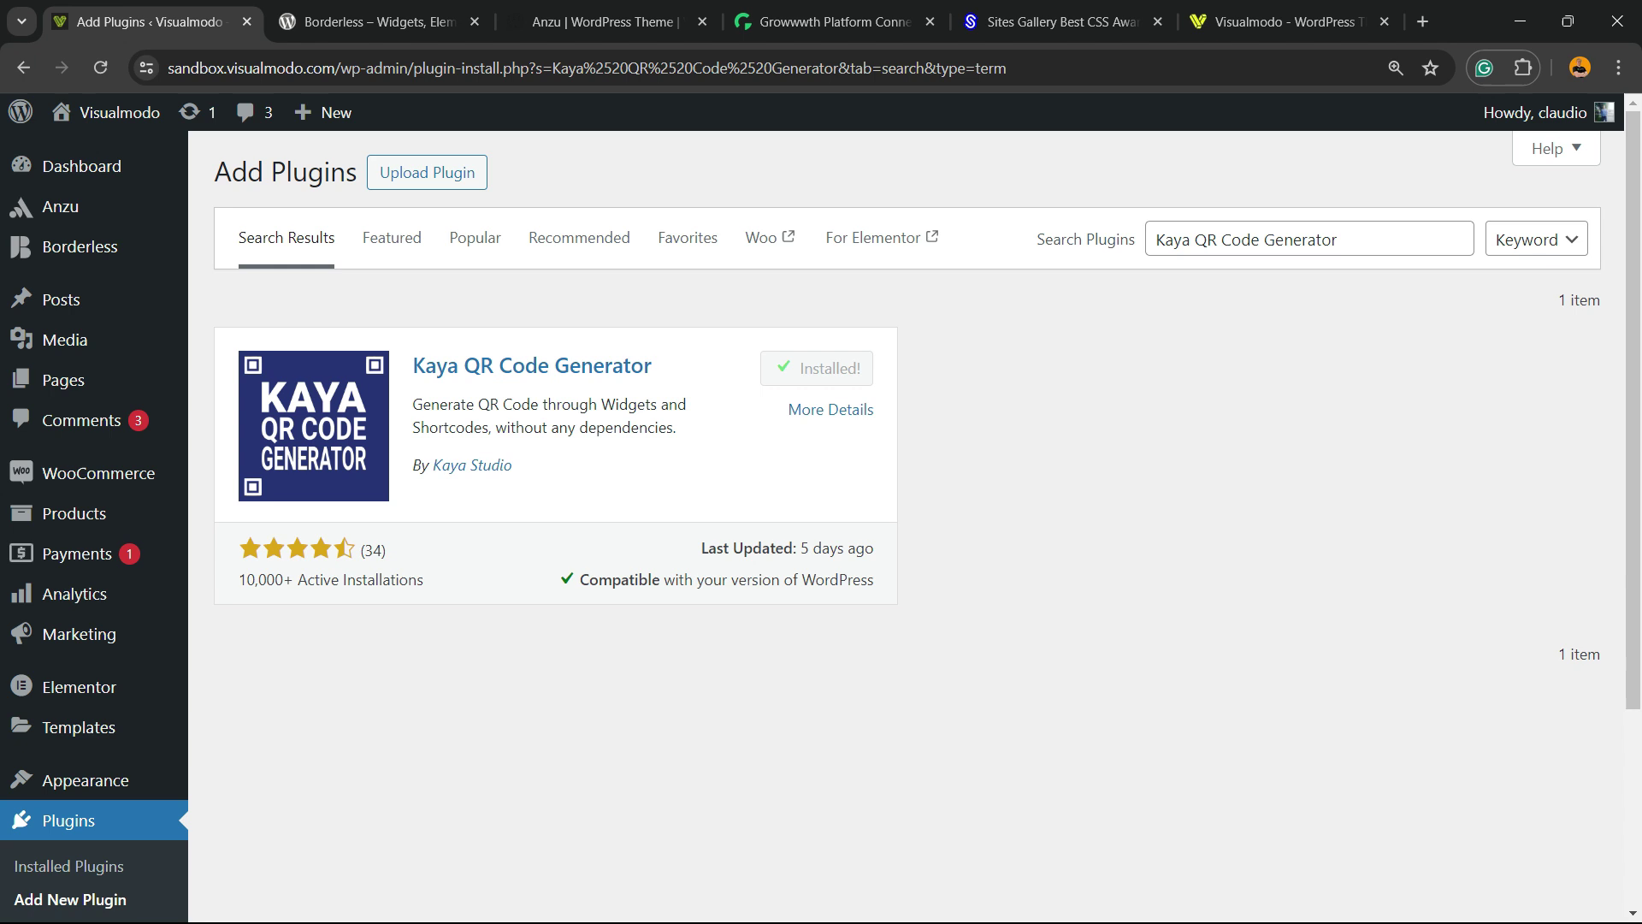
click(834, 368)
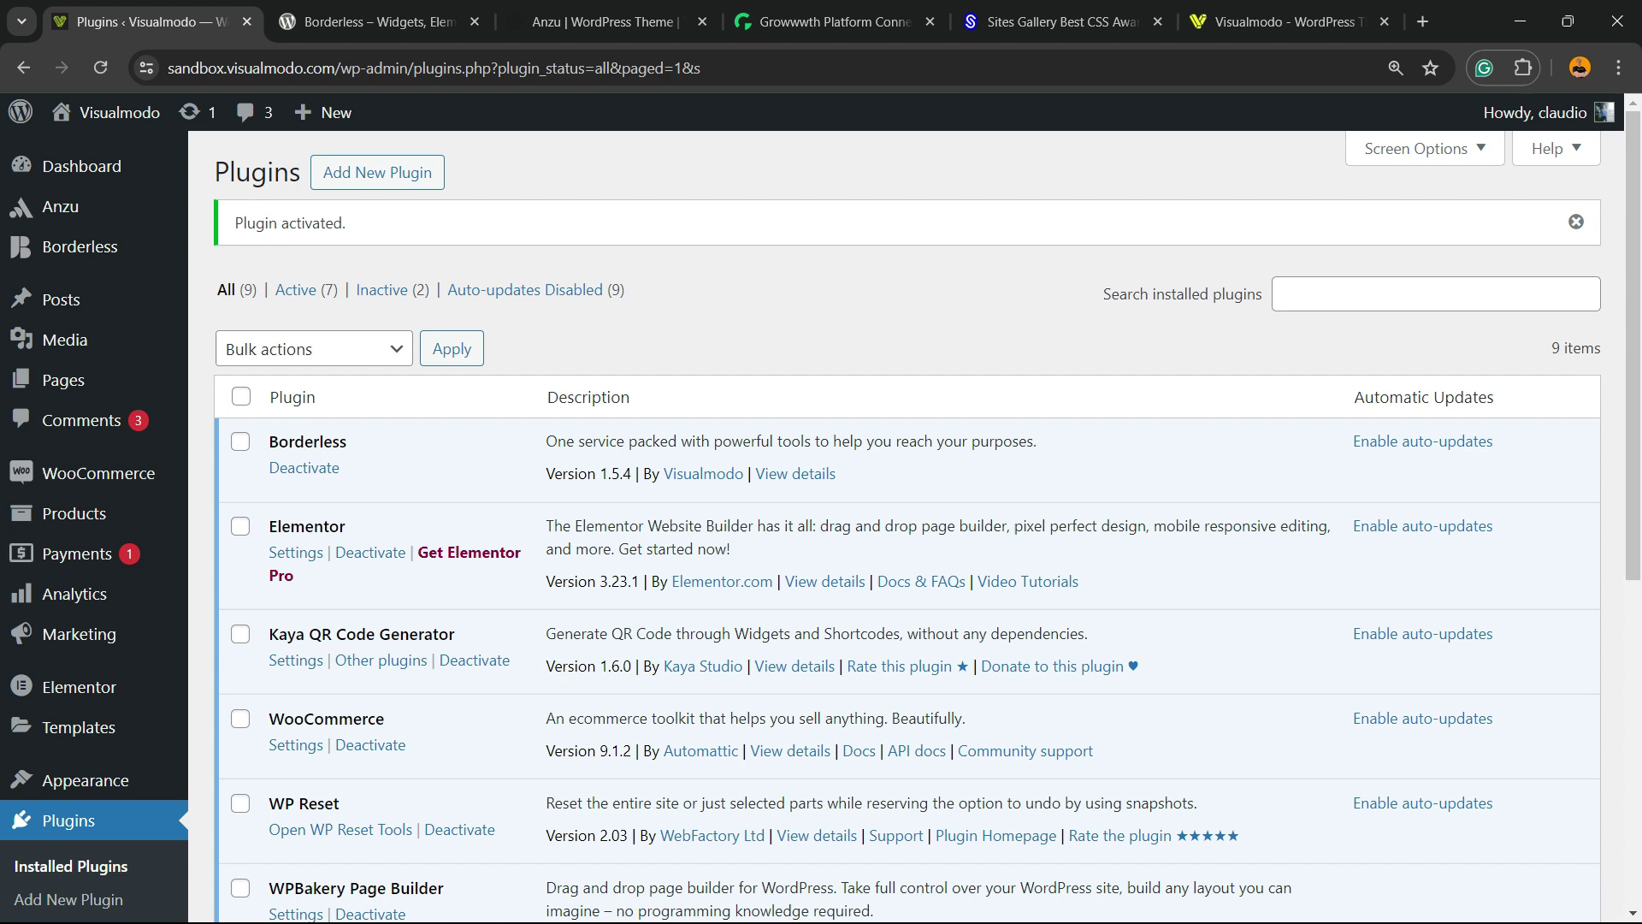
Open the QR Code Generator settings page of the Kaya Studio plugin and enlarge the page view
triple_click(322, 634)
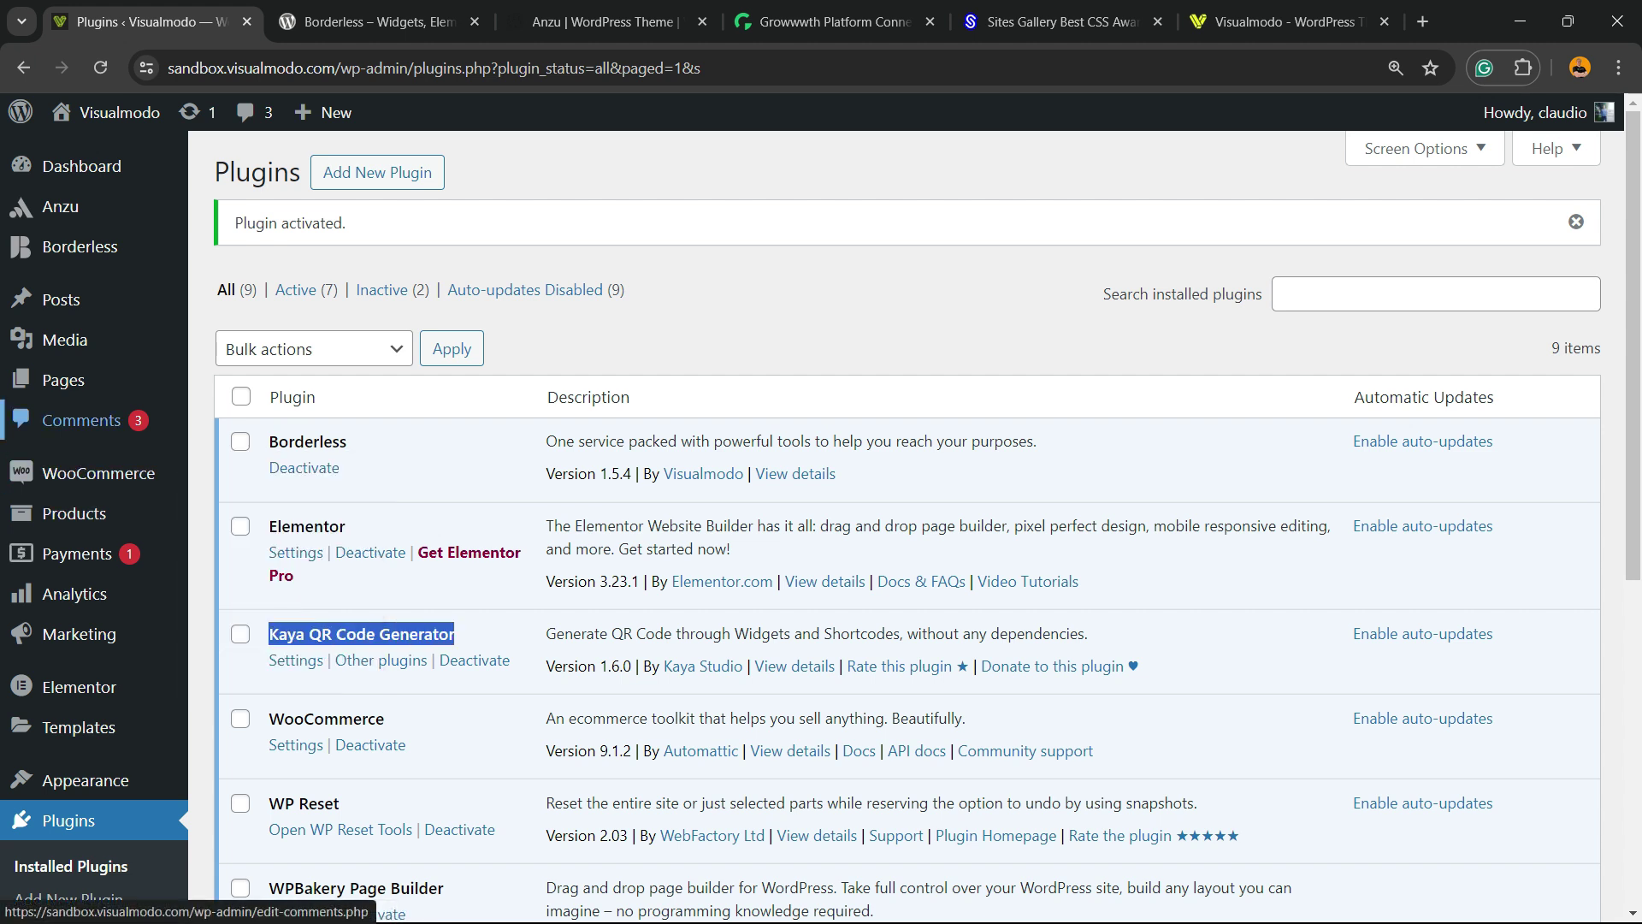
scroll(94, 376, down, 5)
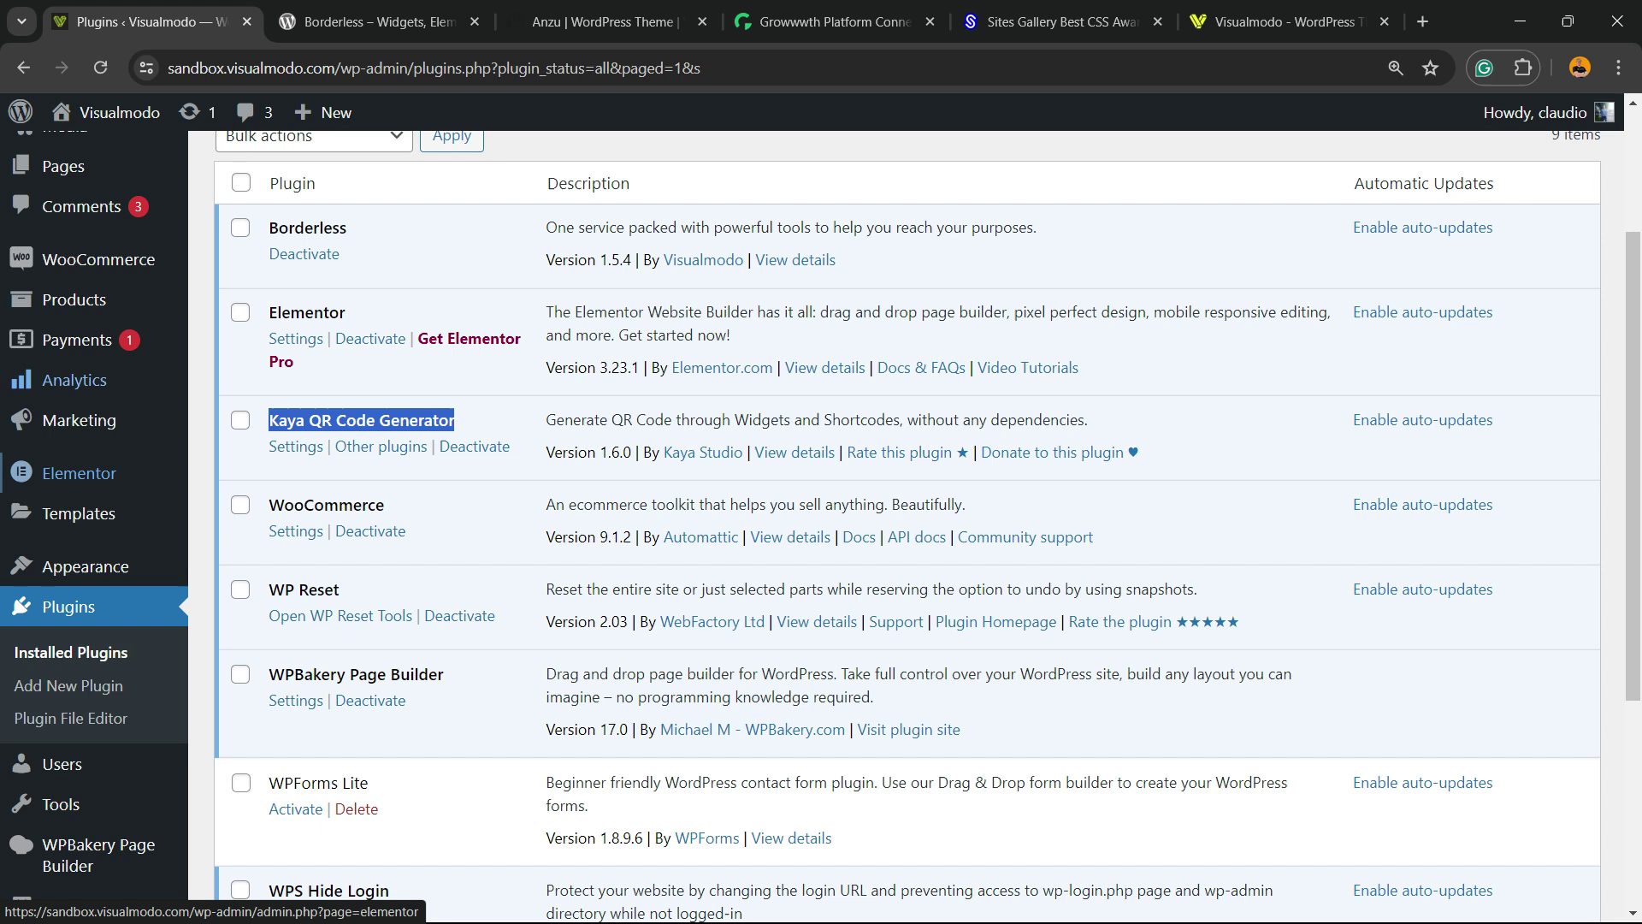
mouse_move(86, 457)
mouse_move(71, 797)
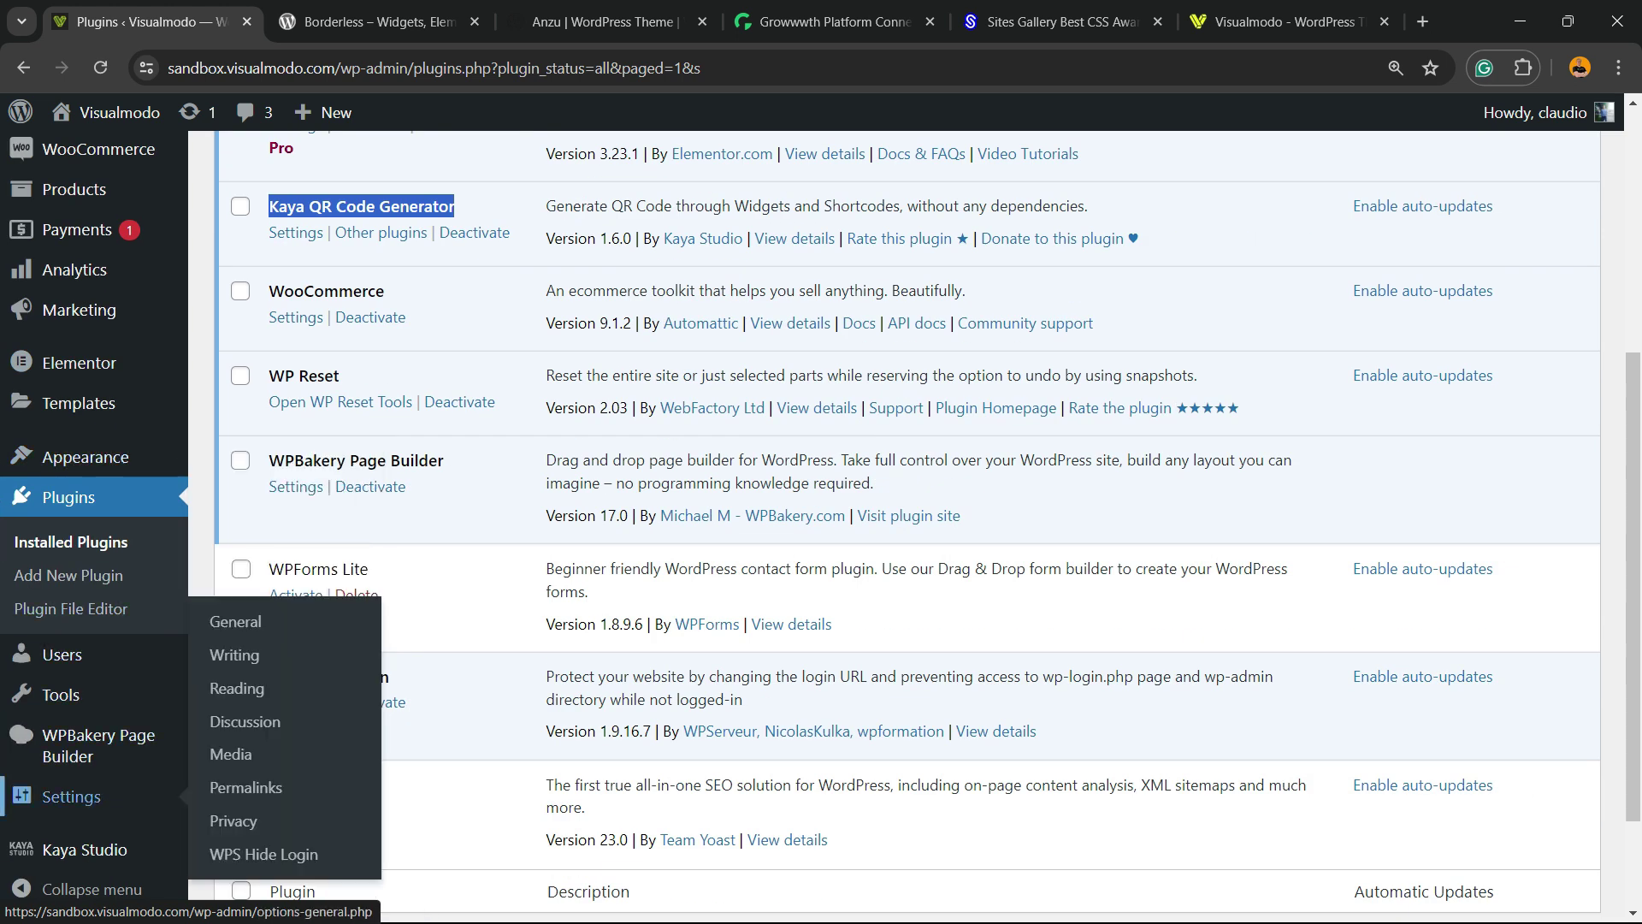
mouse_move(85, 849)
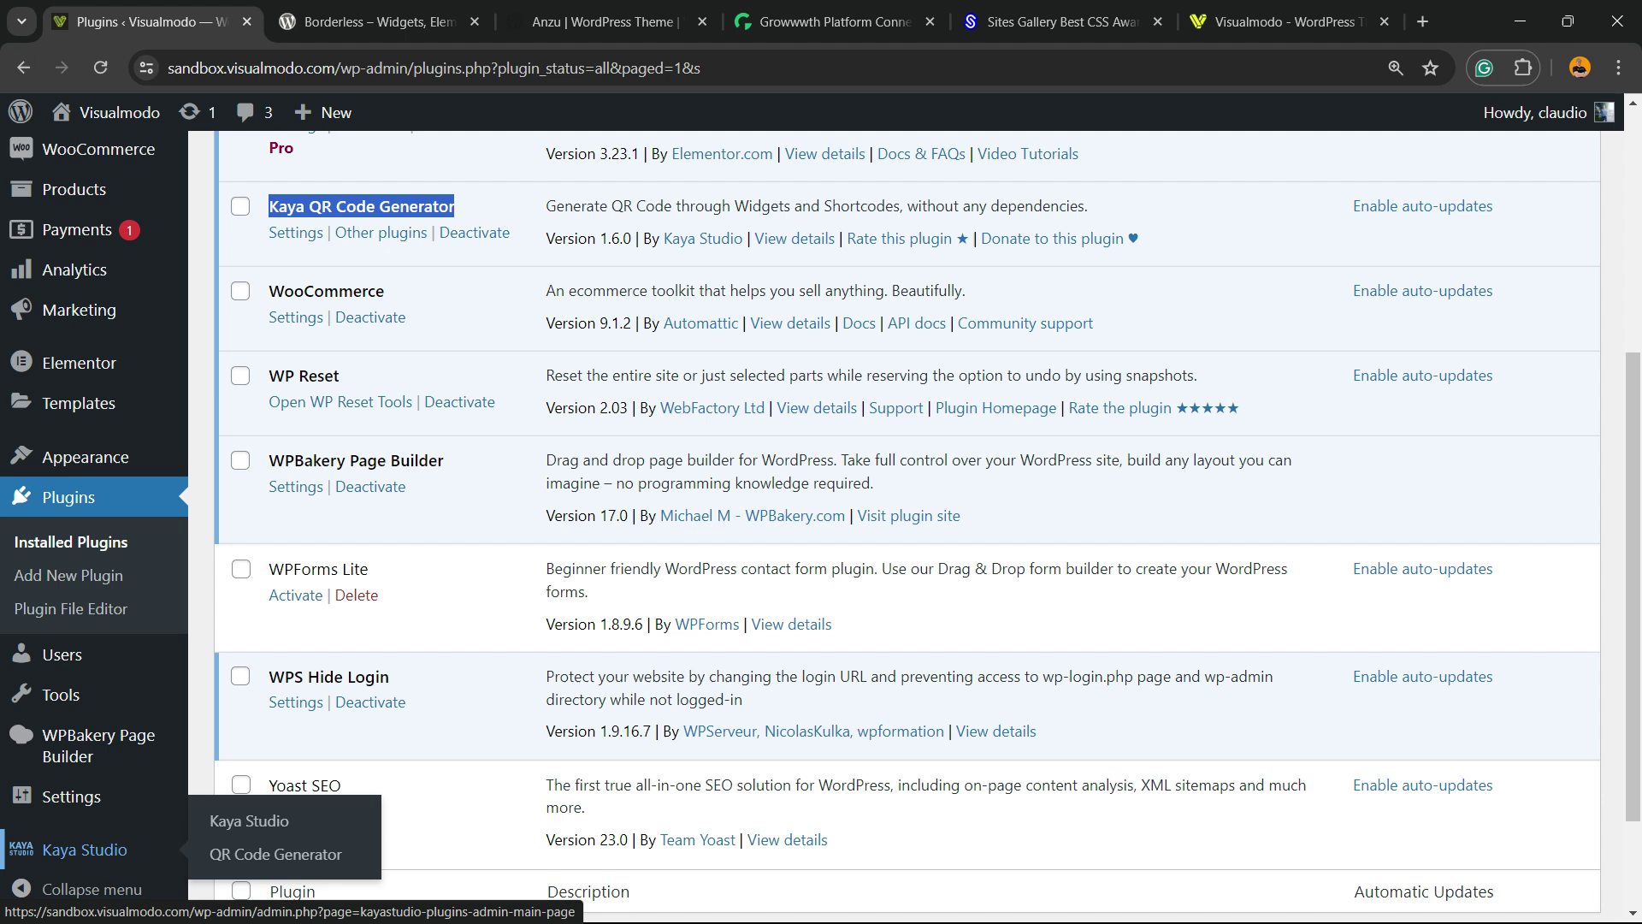
click(247, 856)
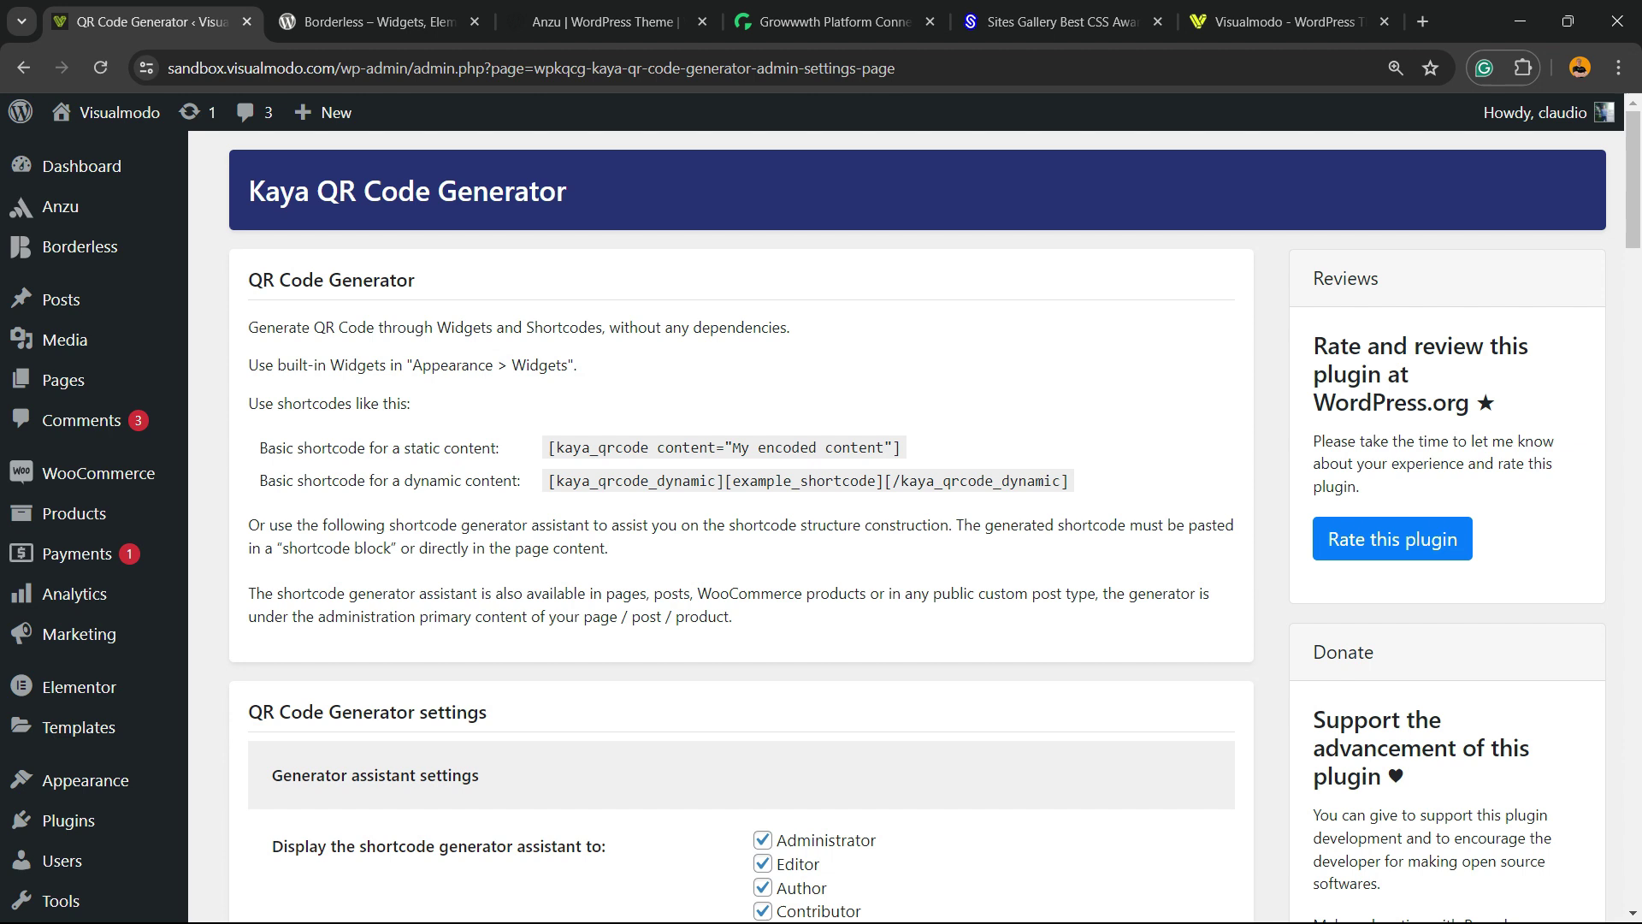
key(ctrl+plus)
key(ctrl+plus)
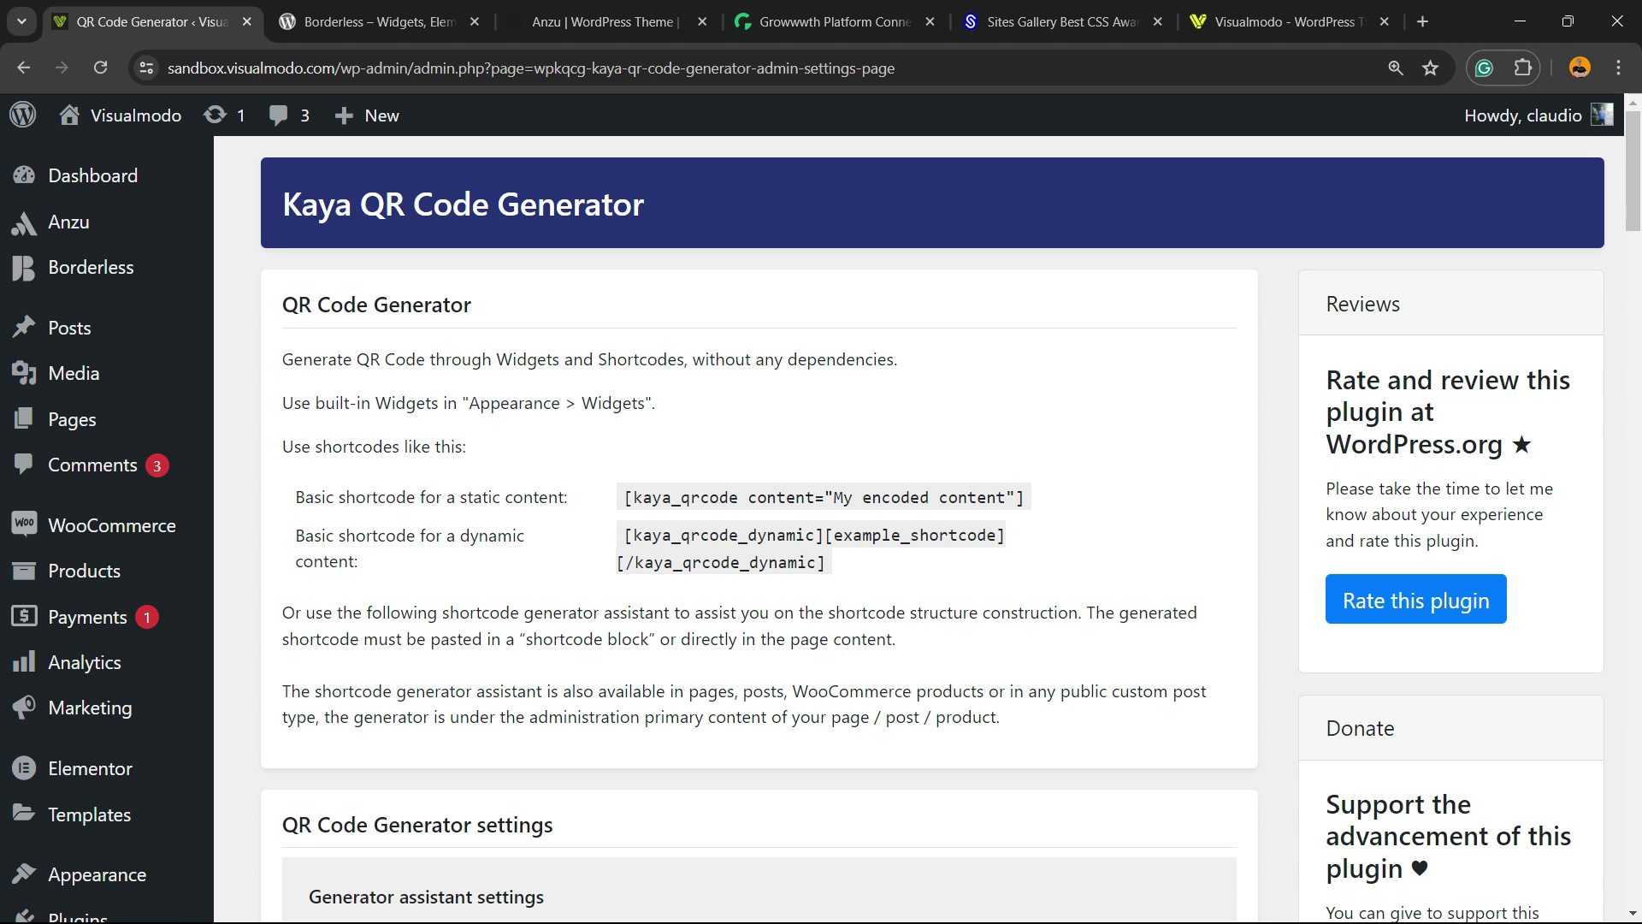
Copy the full Visualmodo homepage address from its open browser tab and return to the QR Code Generator settings
click(1290, 22)
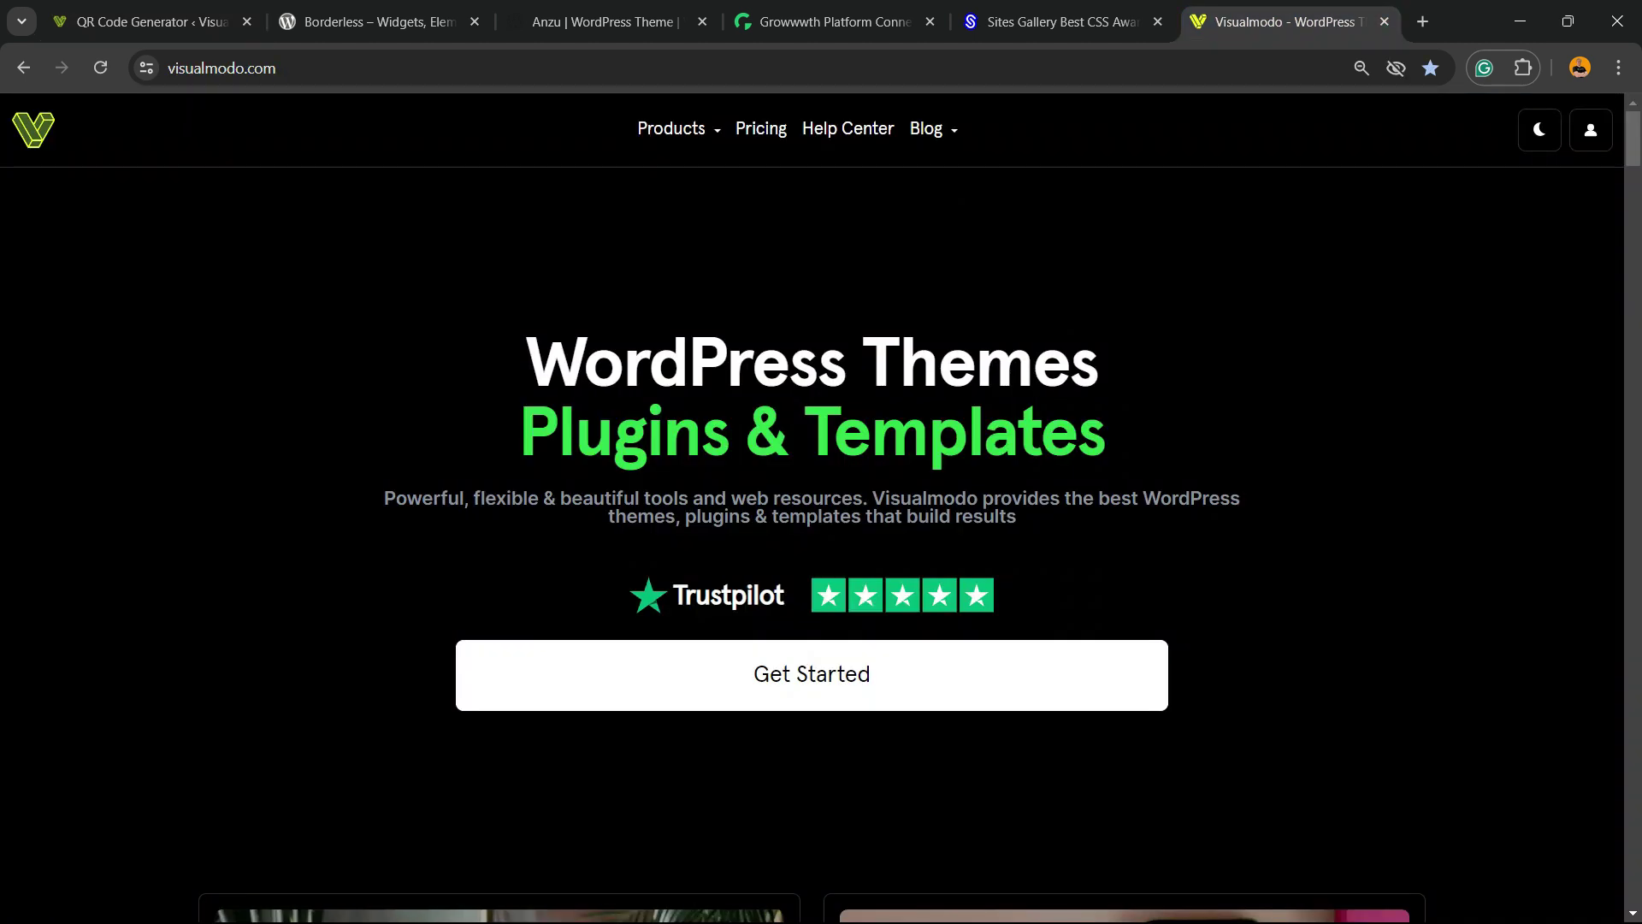
key(ctrl+l)
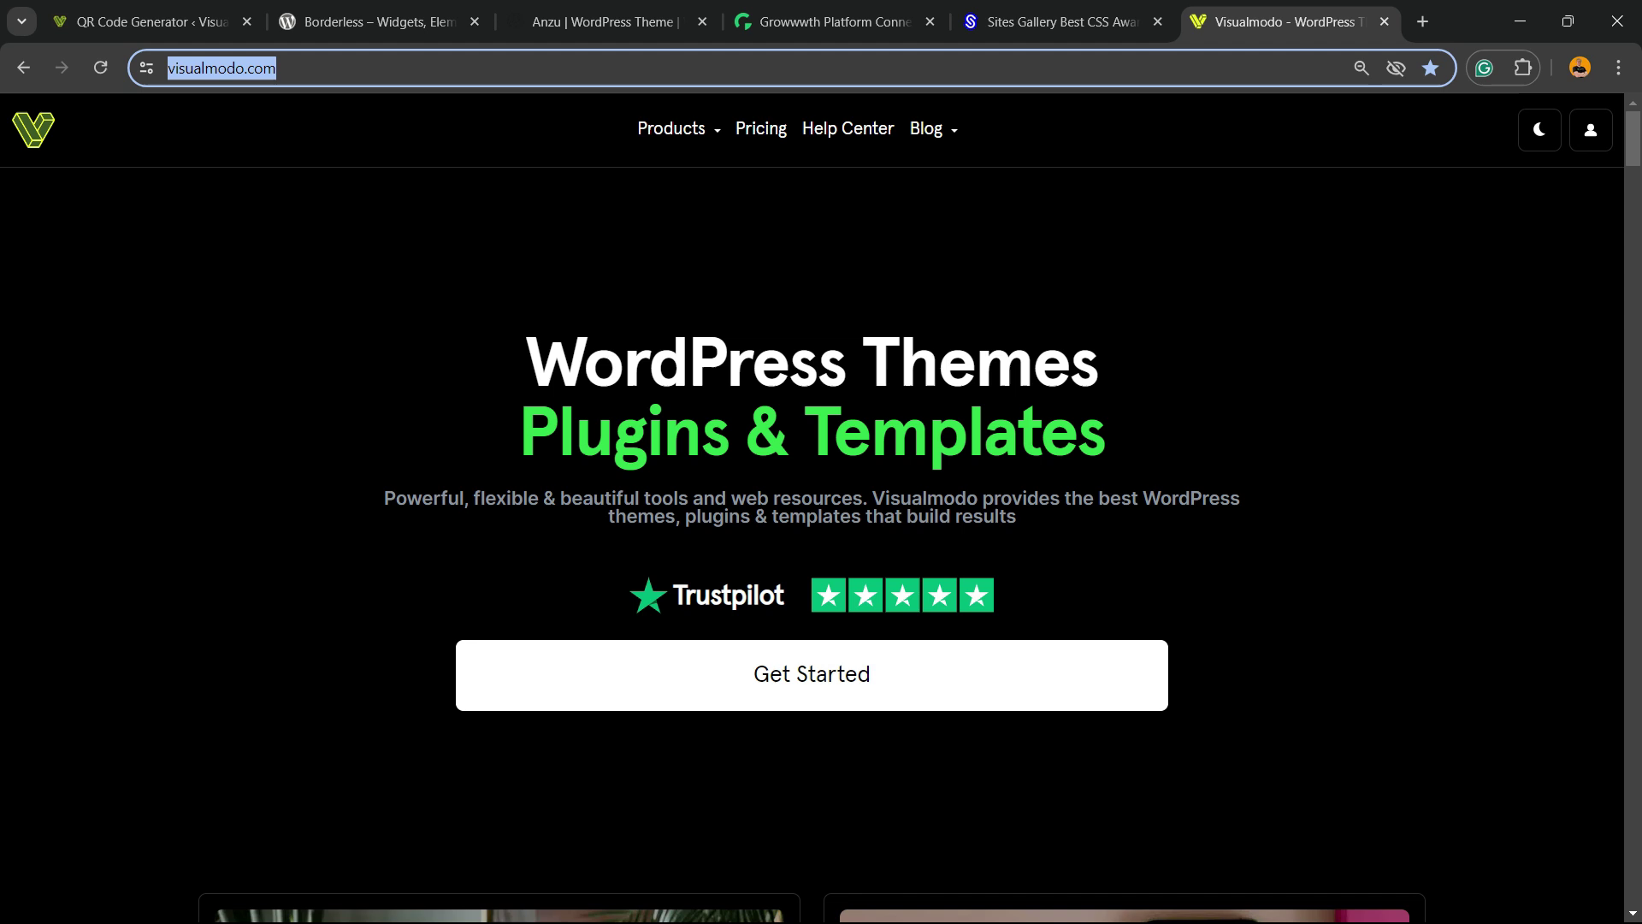
triple_click(271, 68)
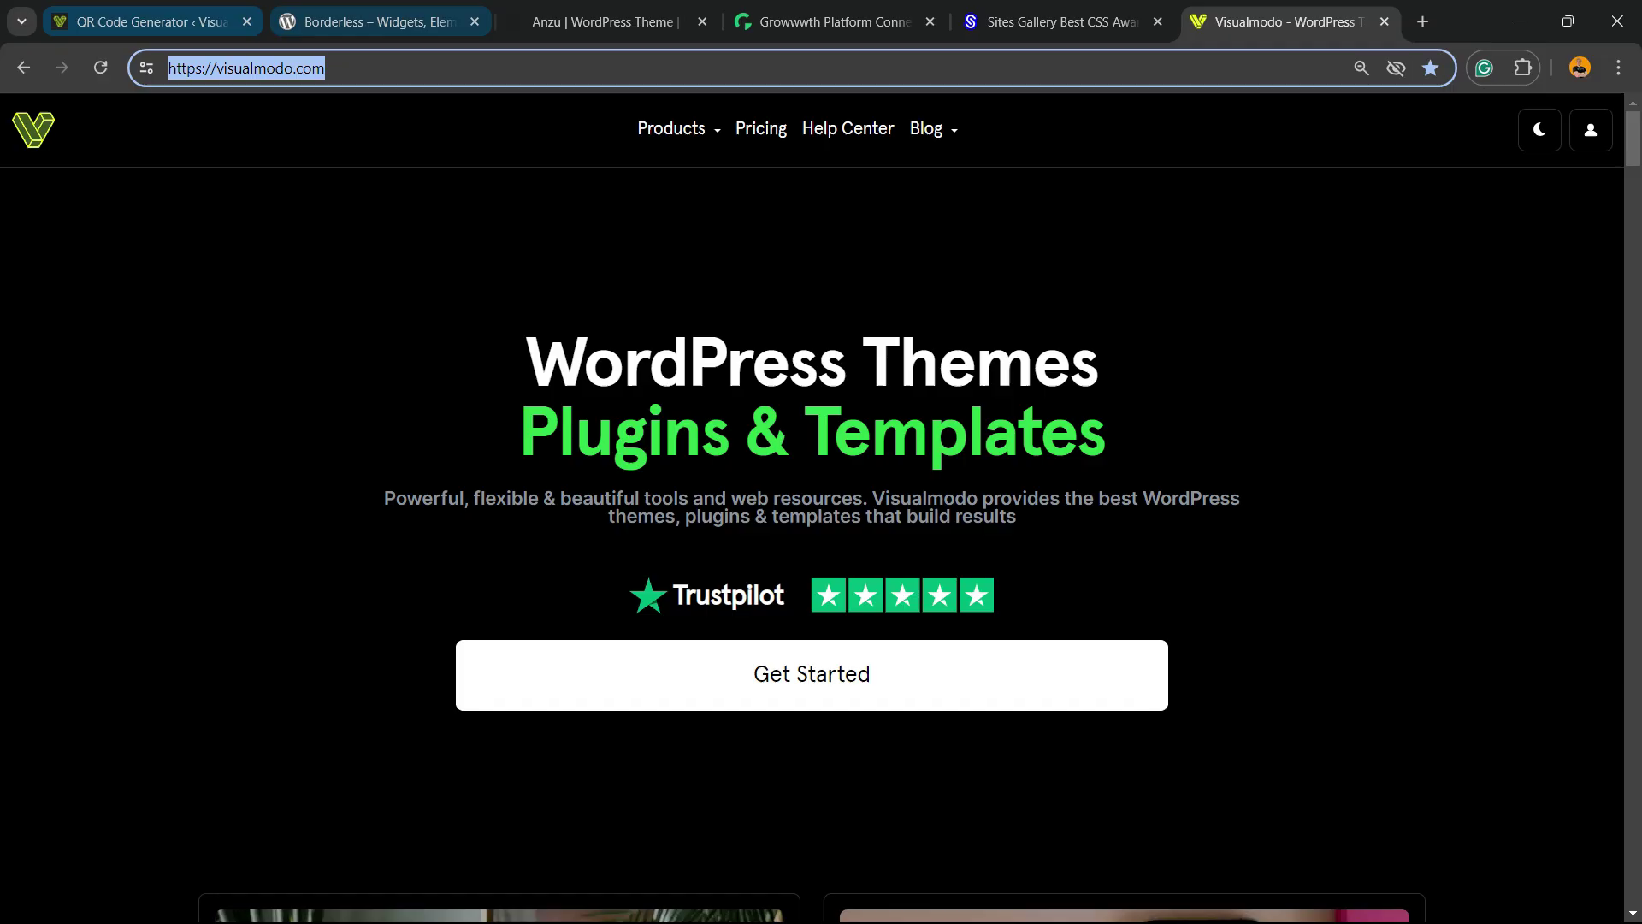
click(136, 21)
Enter "QR Code Visu" as the title in the shortcode generator assistant, leaving the title alignment at None
scroll(929, 530, down, 1)
scroll(821, 531, down, 10)
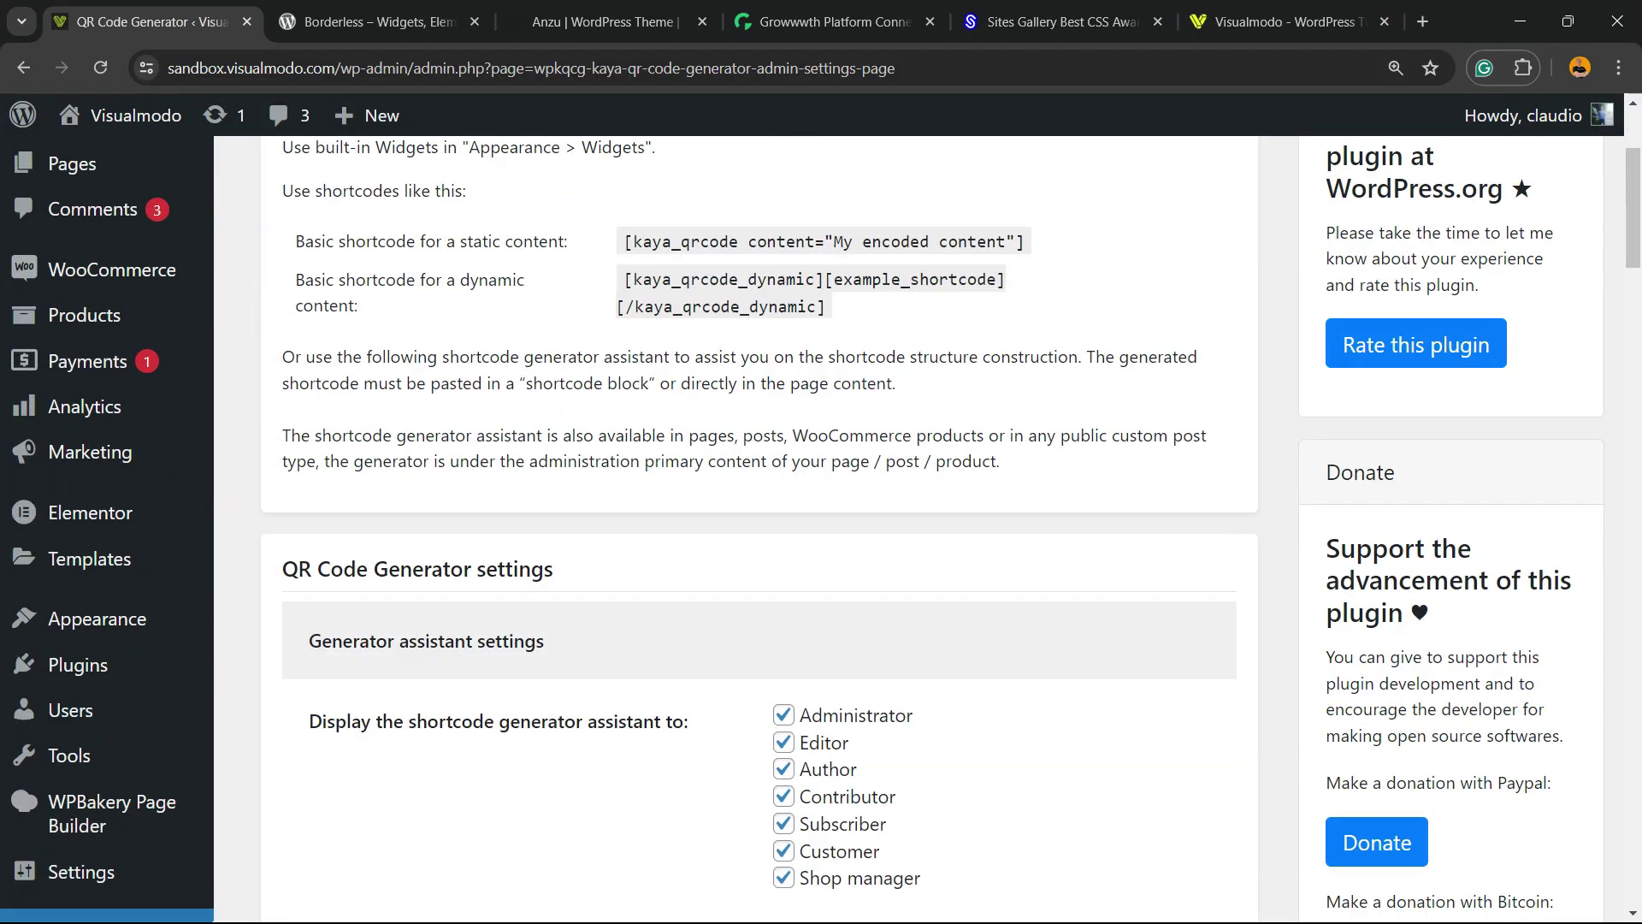
scroll(759, 531, down, 10)
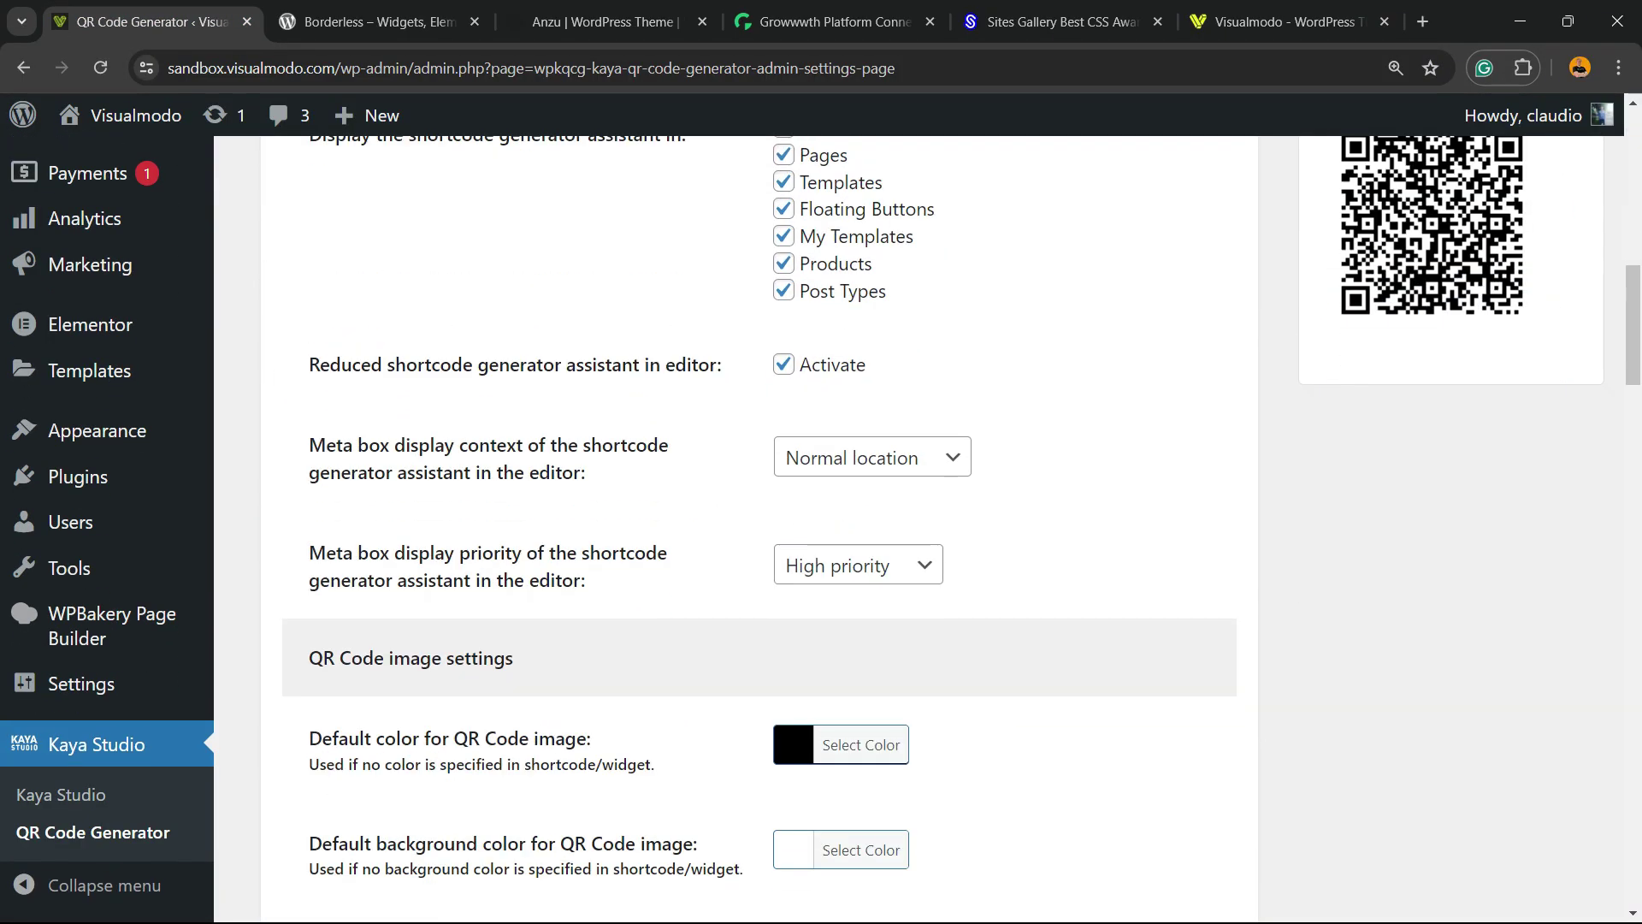
scroll(760, 530, down, 2)
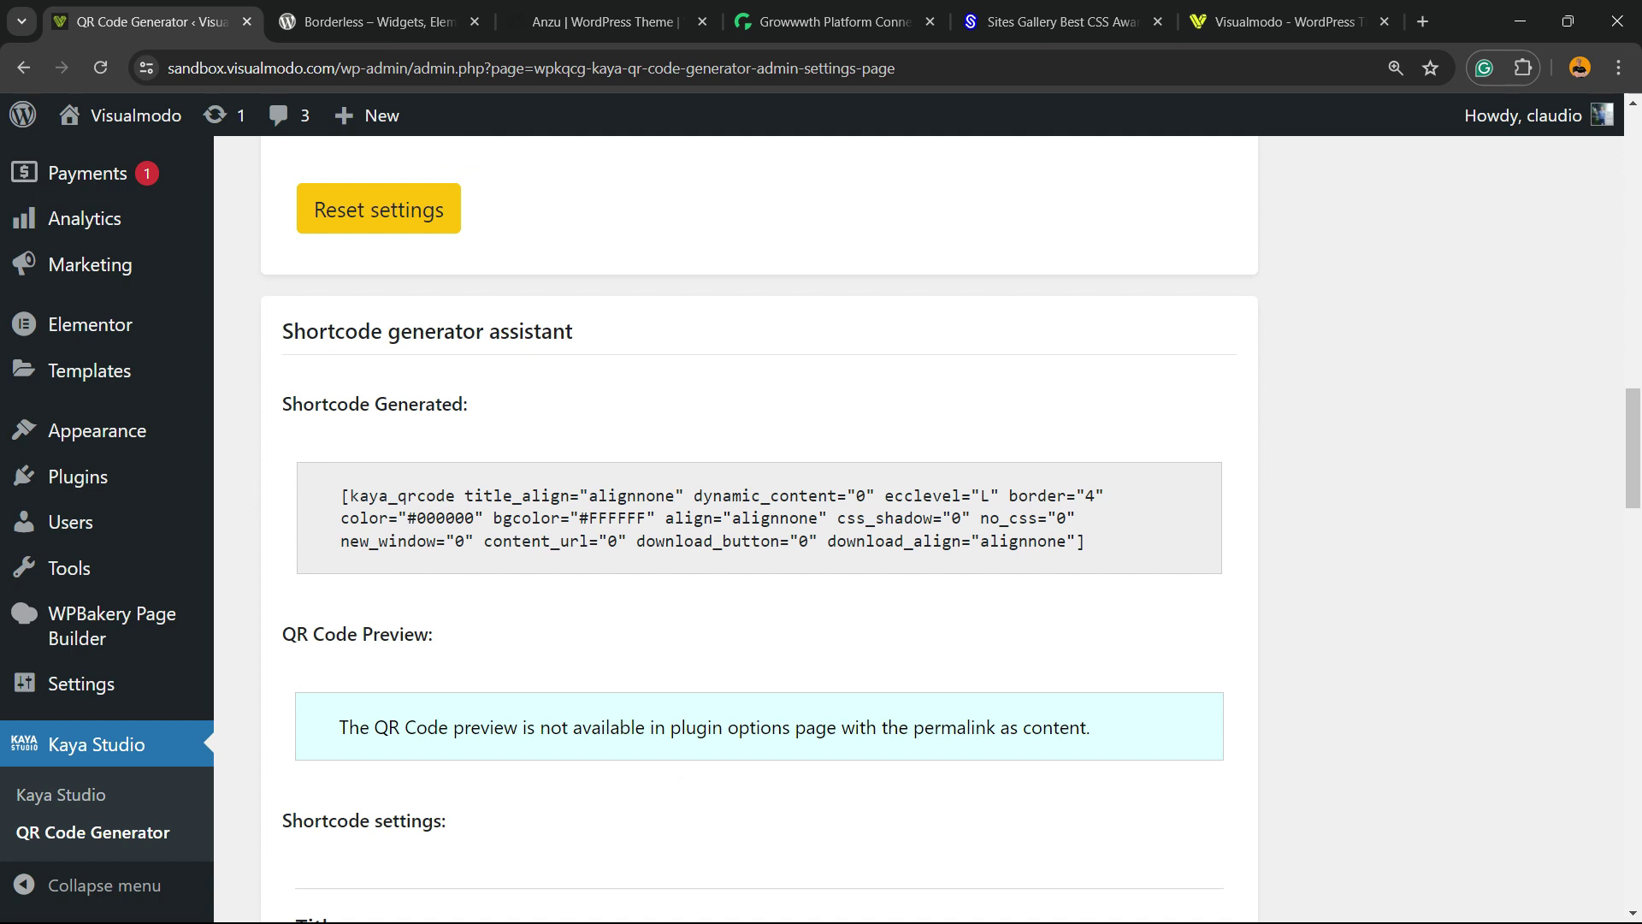
scroll(760, 530, down, 7)
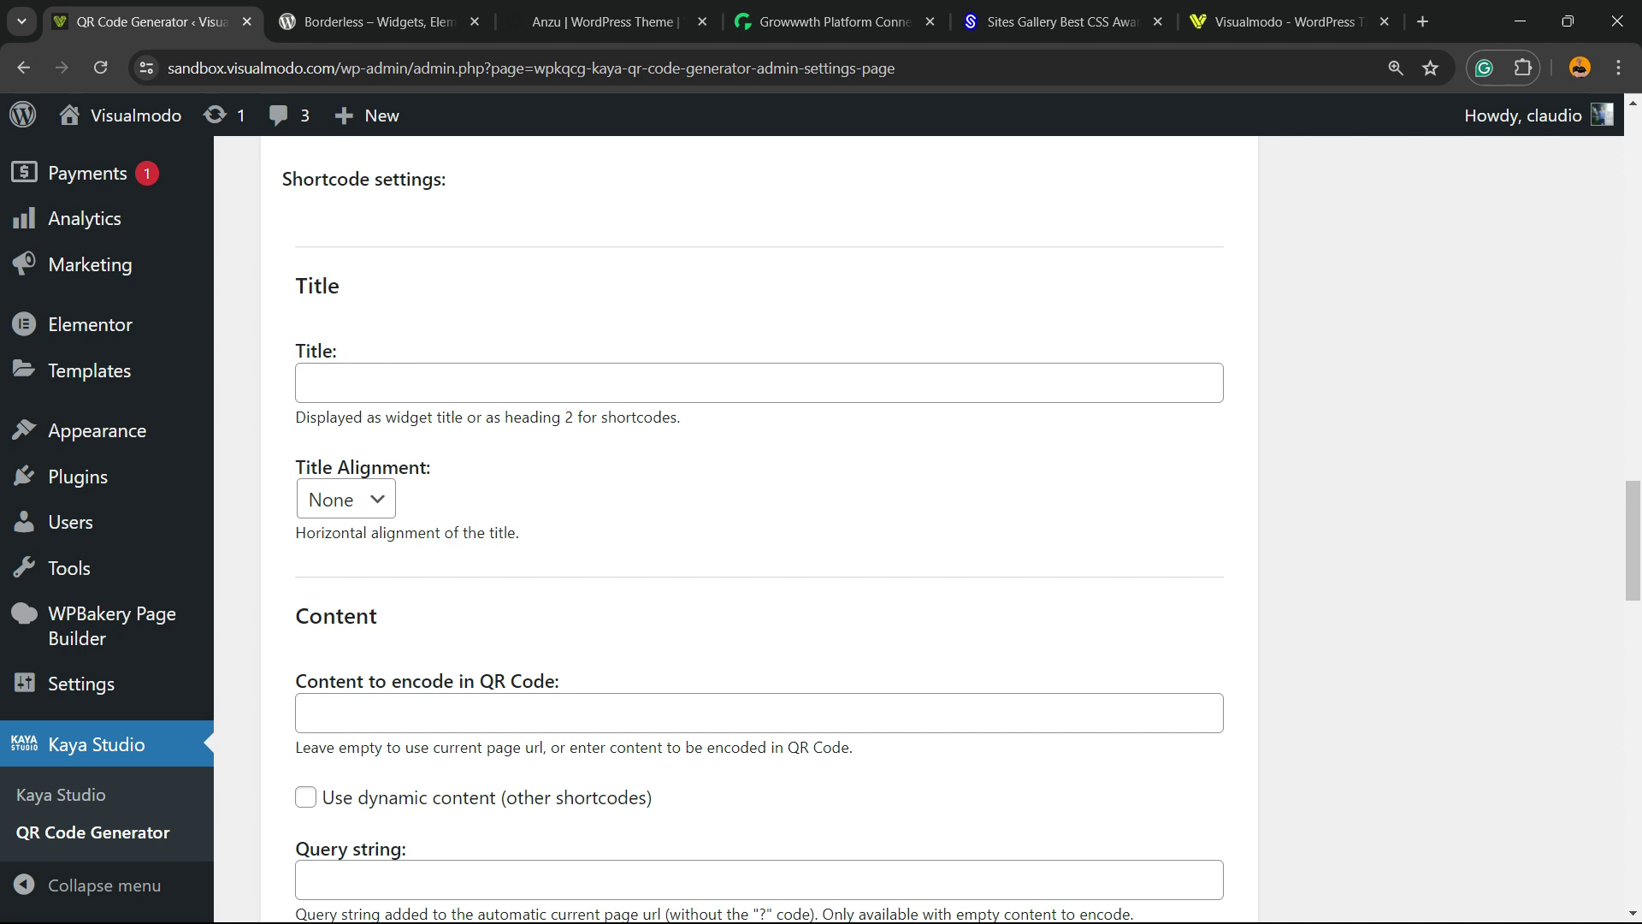
click(308, 383)
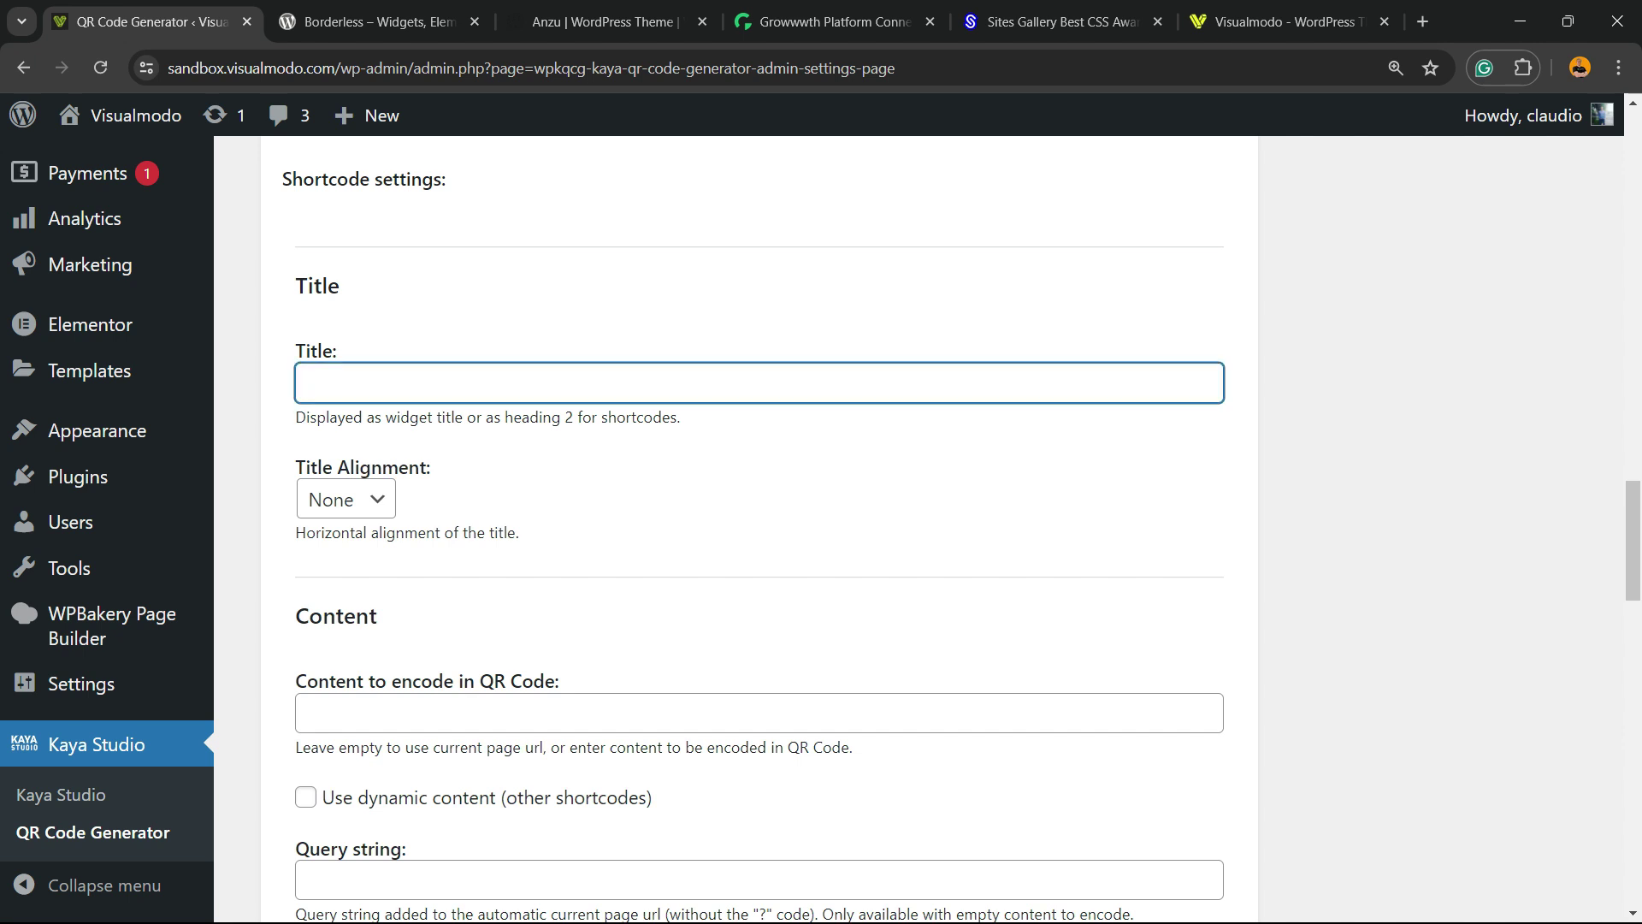
text(Q)
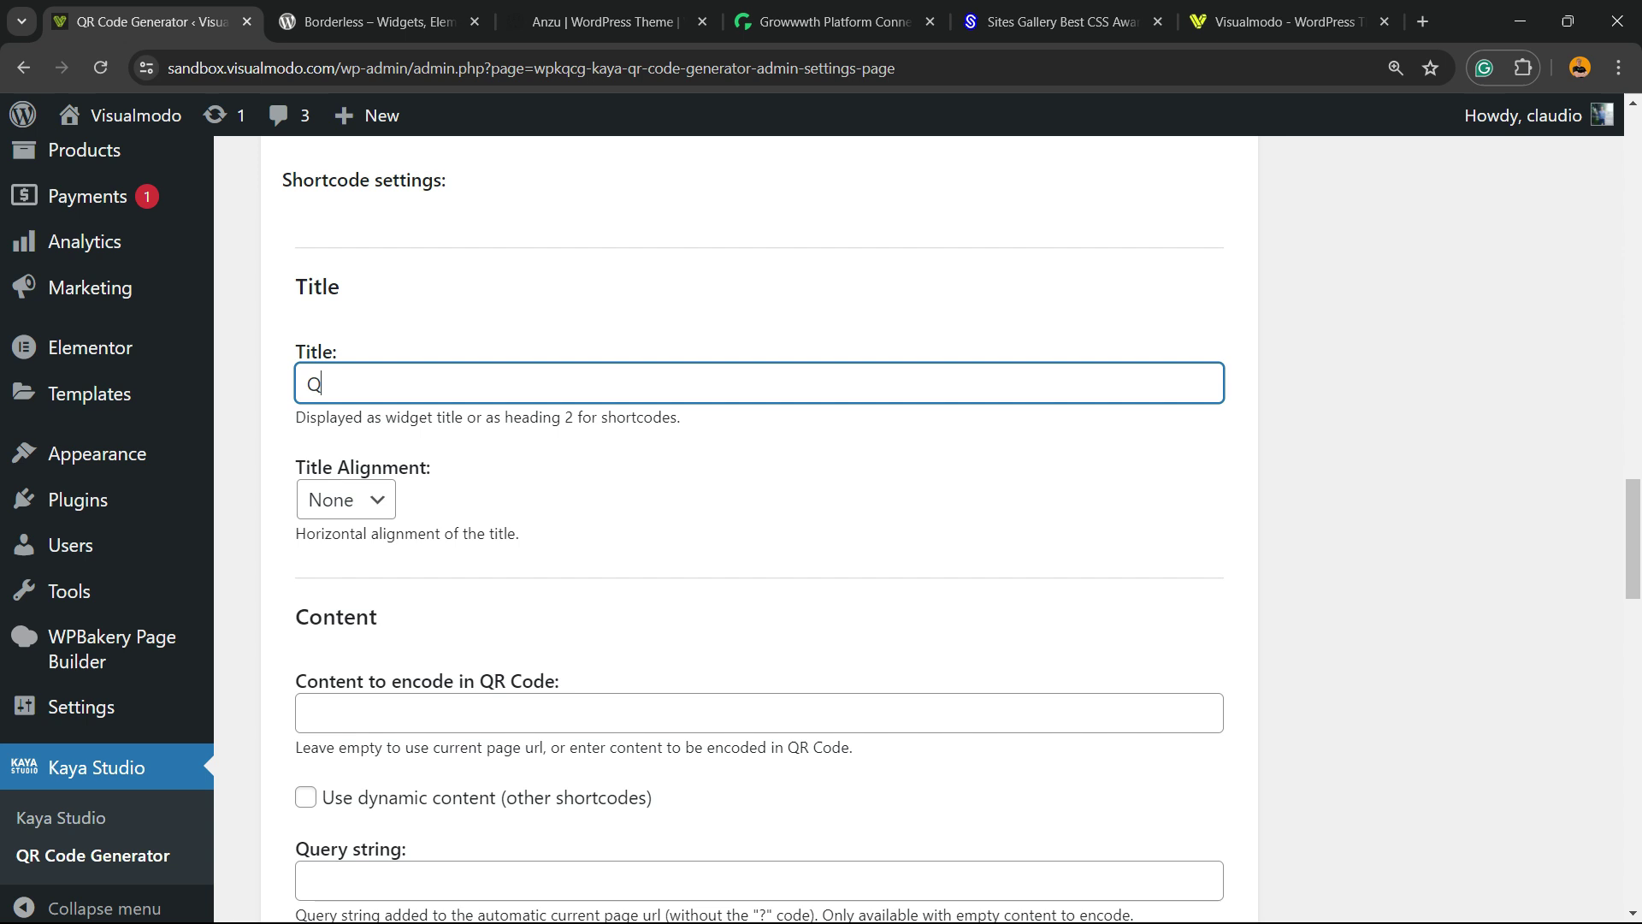
text(R Code Visu)
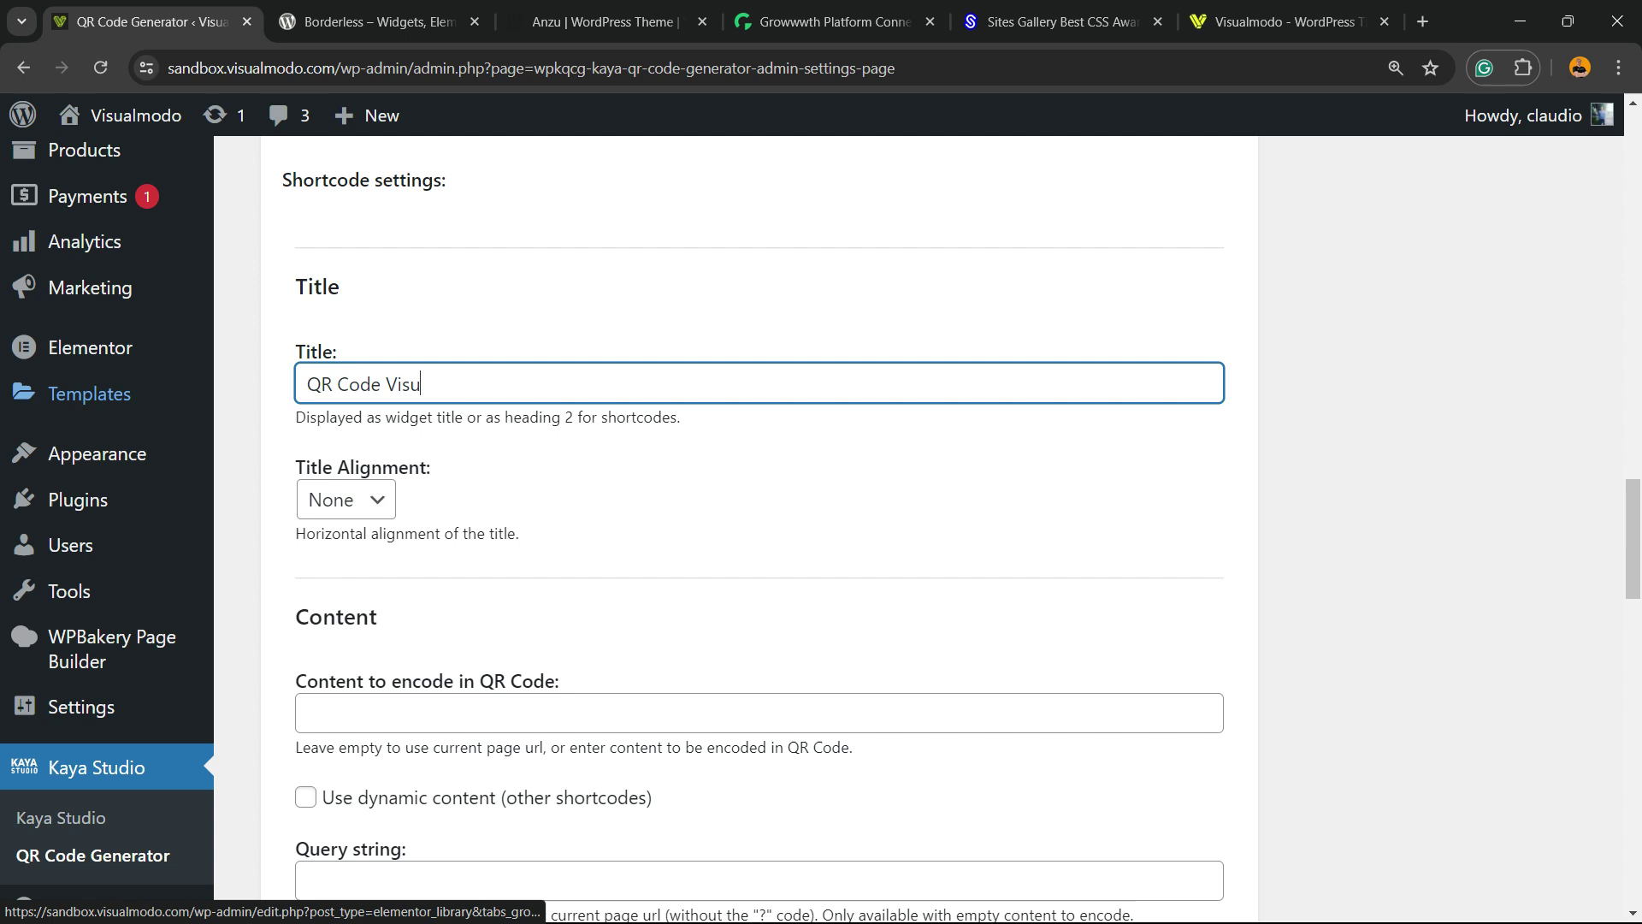
click(346, 499)
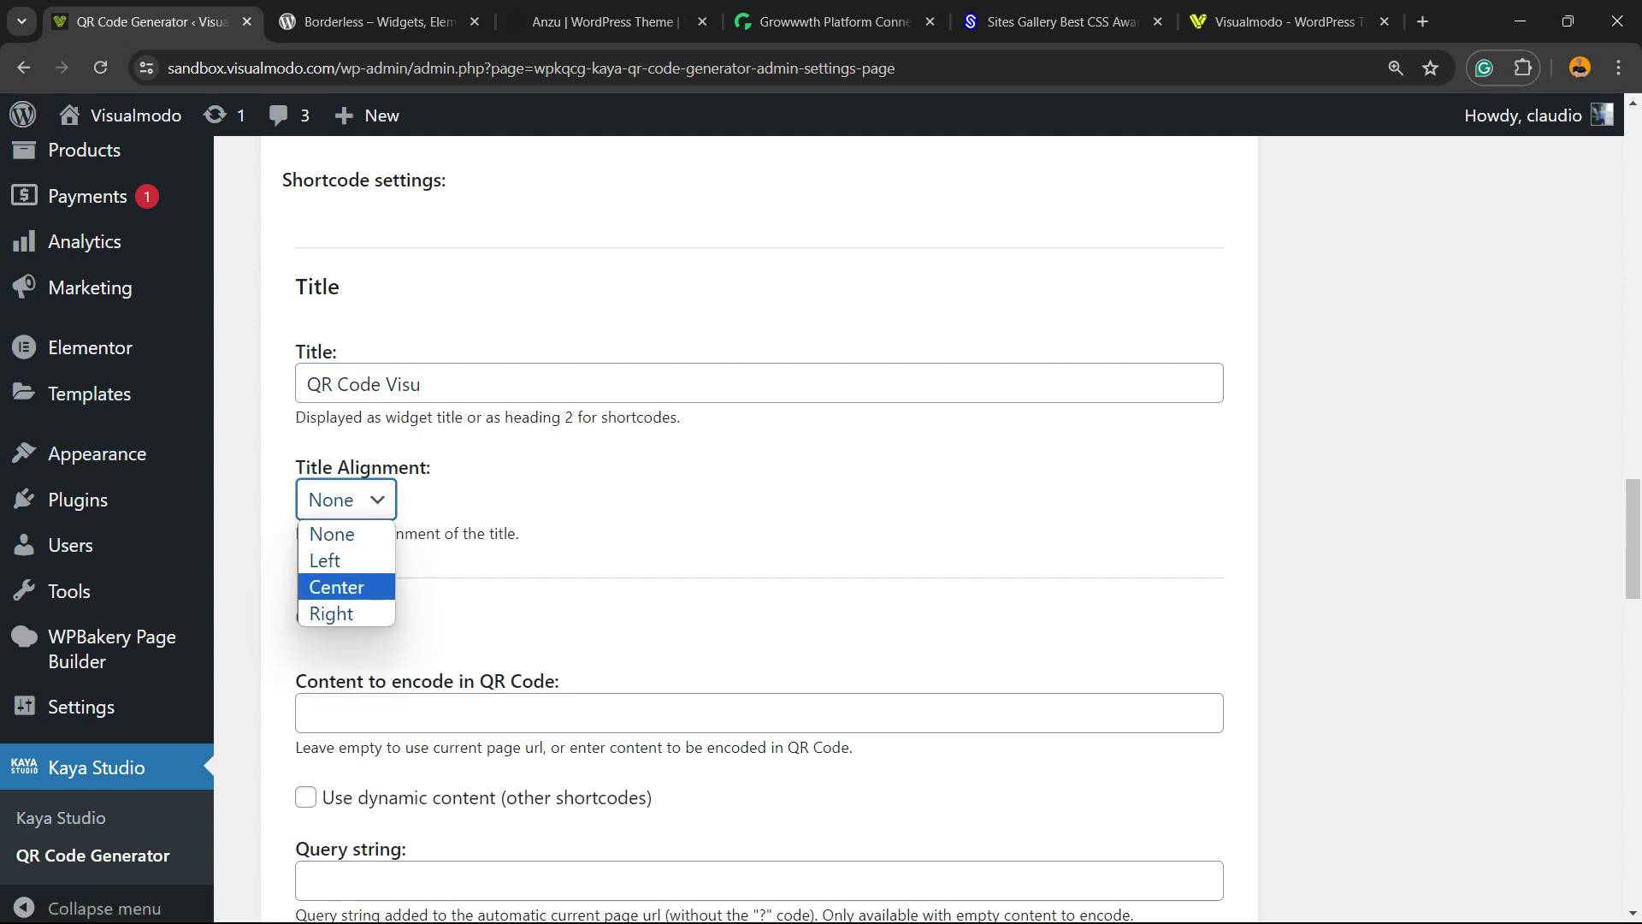
key(Escape)
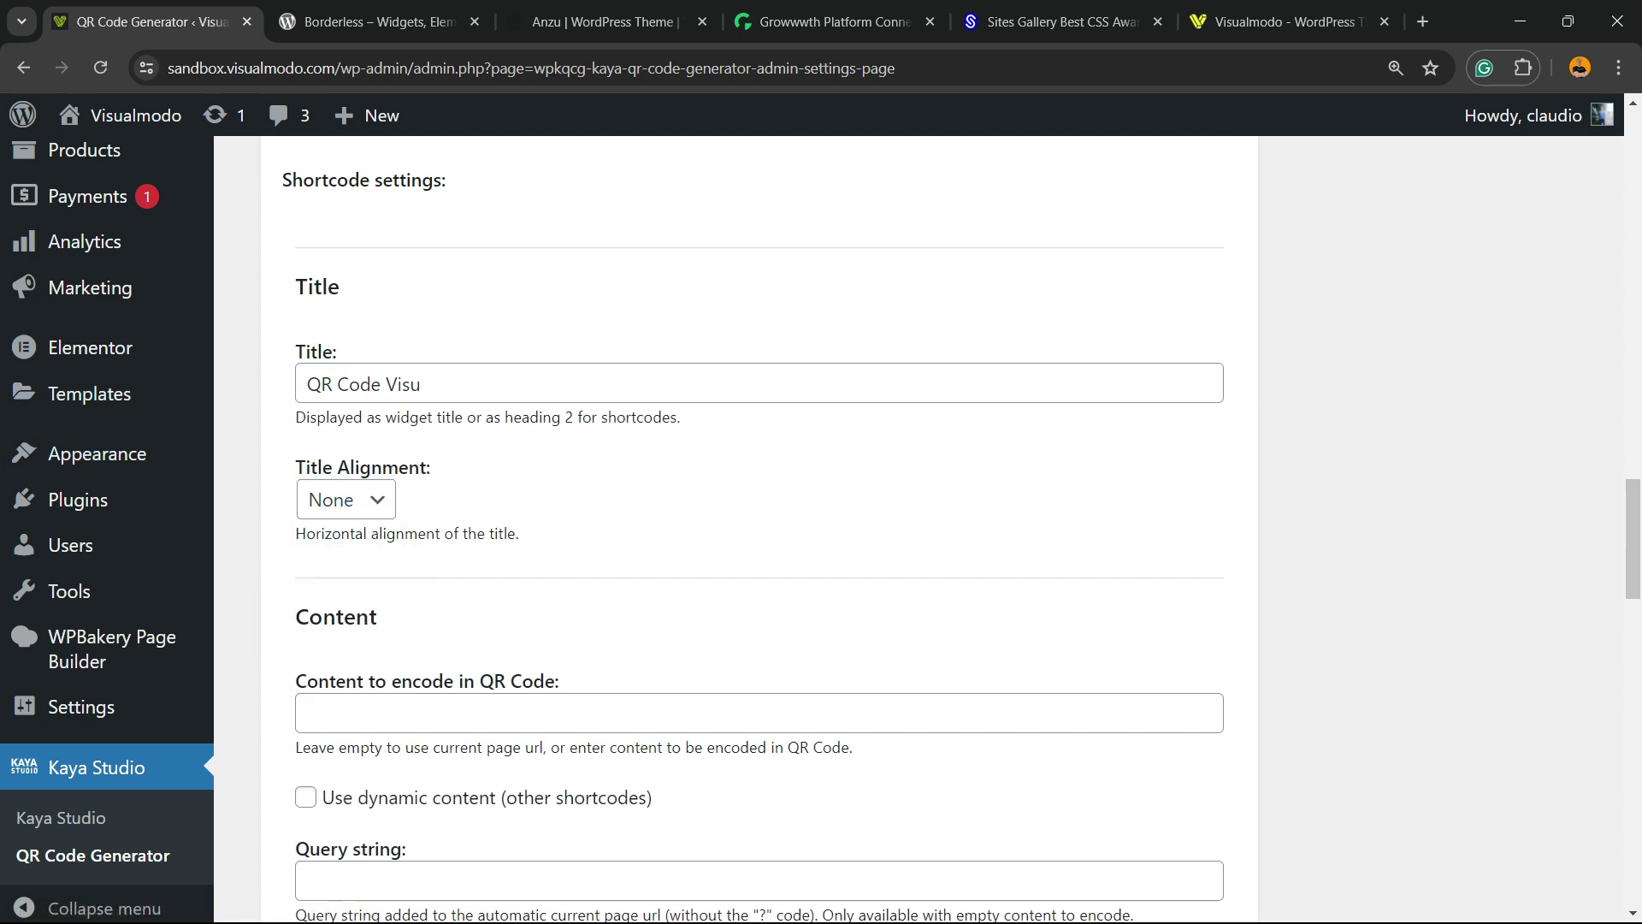
scroll(759, 529, down, 2)
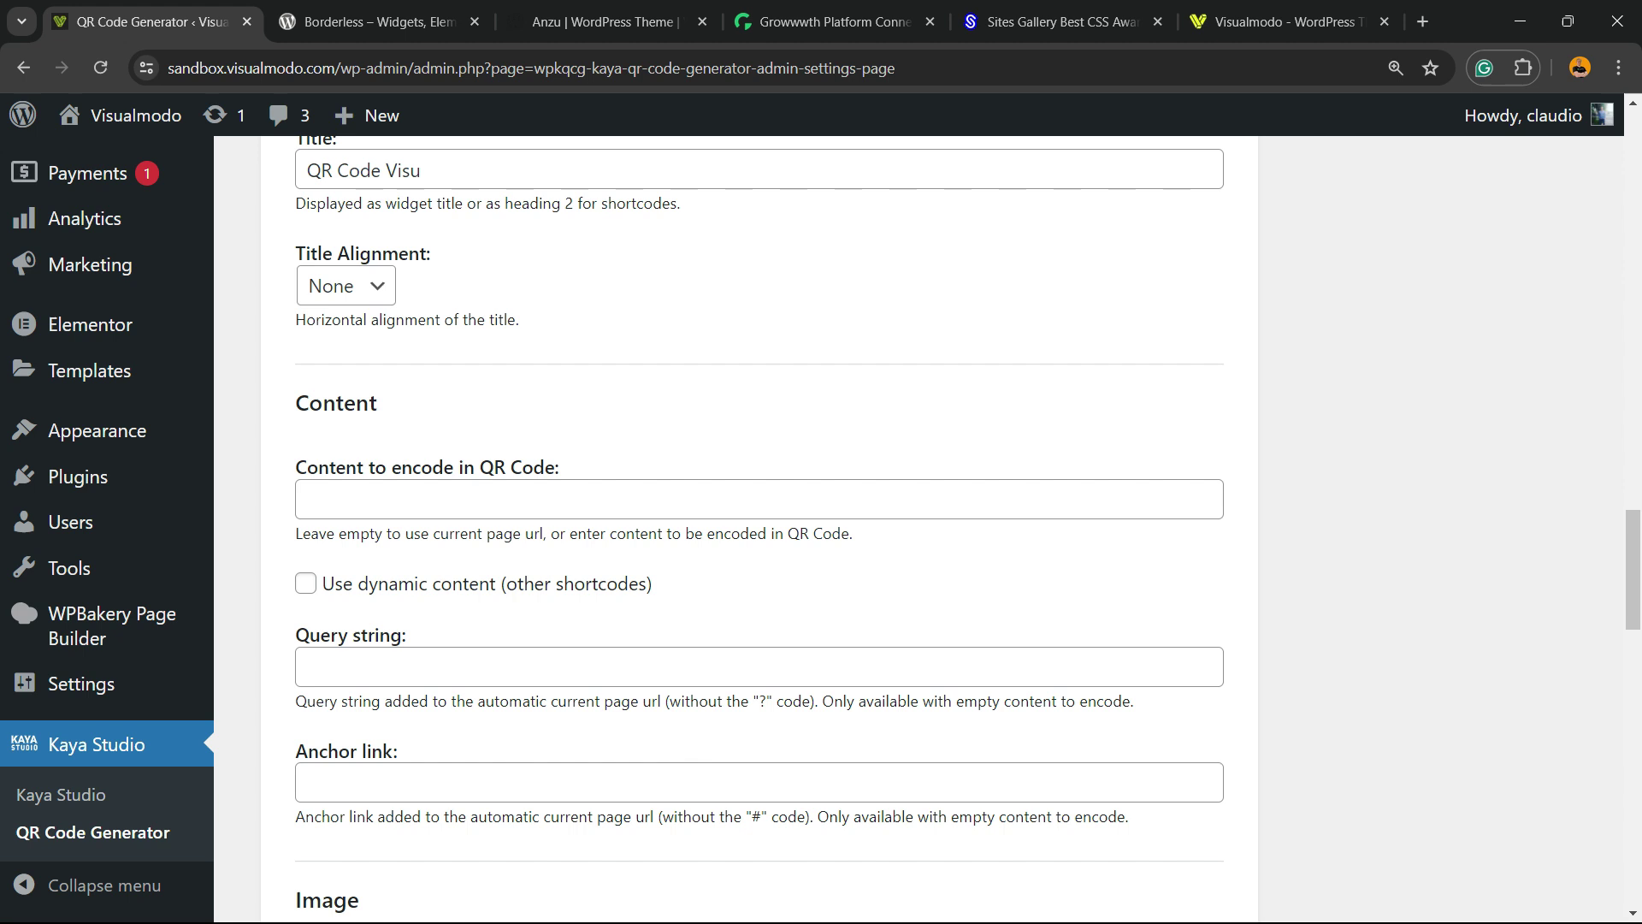
drag(296, 467, 563, 467)
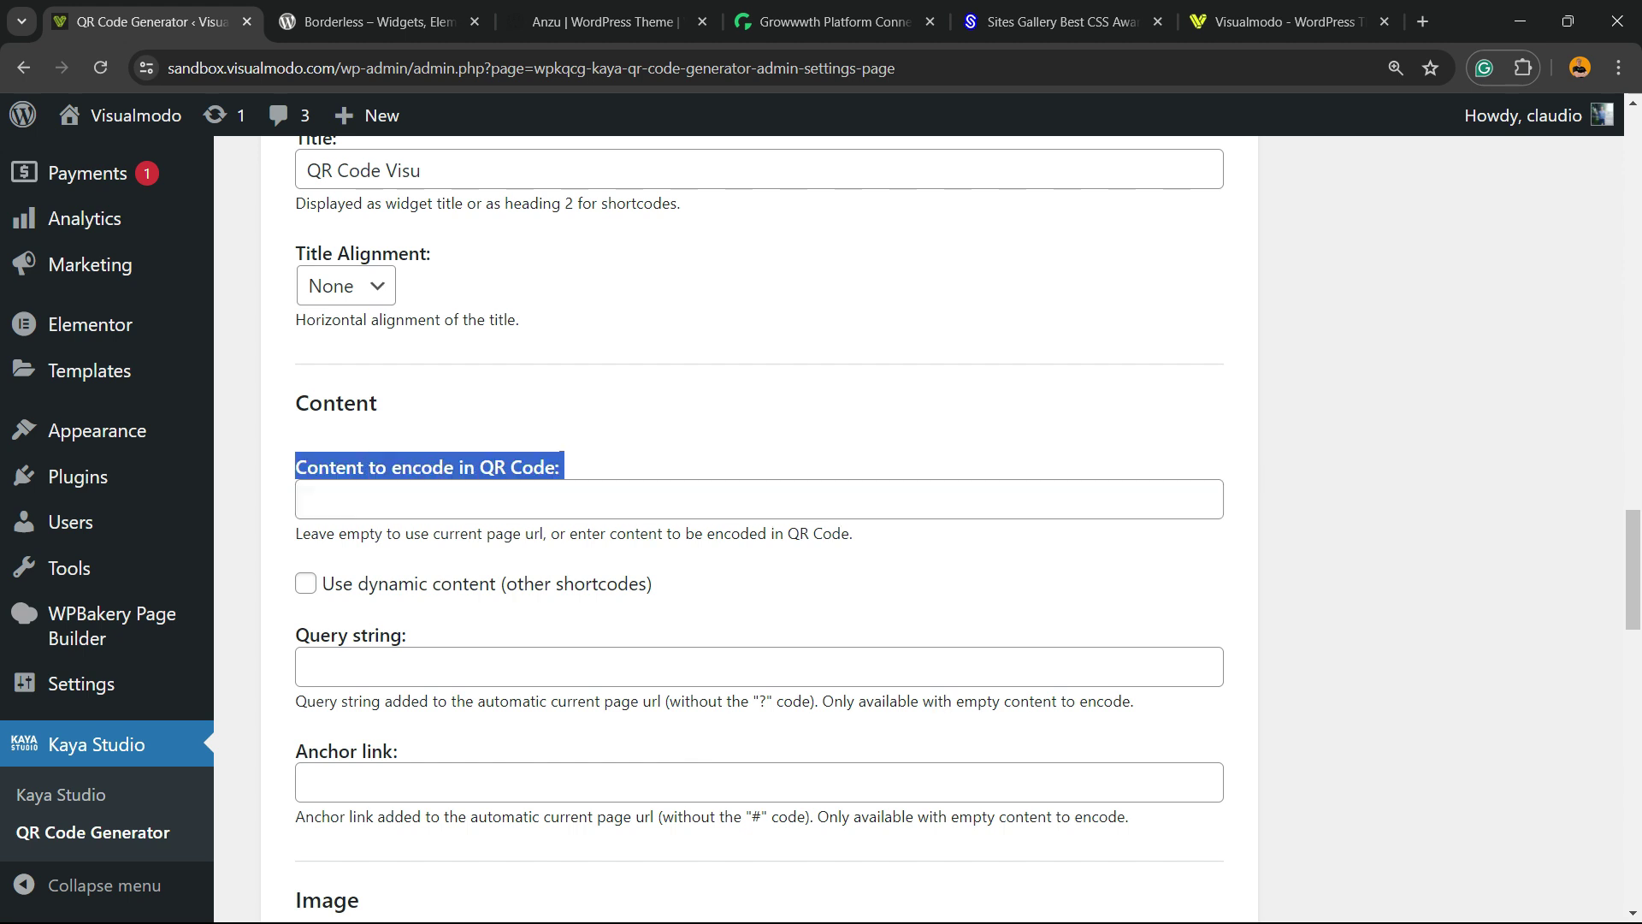
click(307, 499)
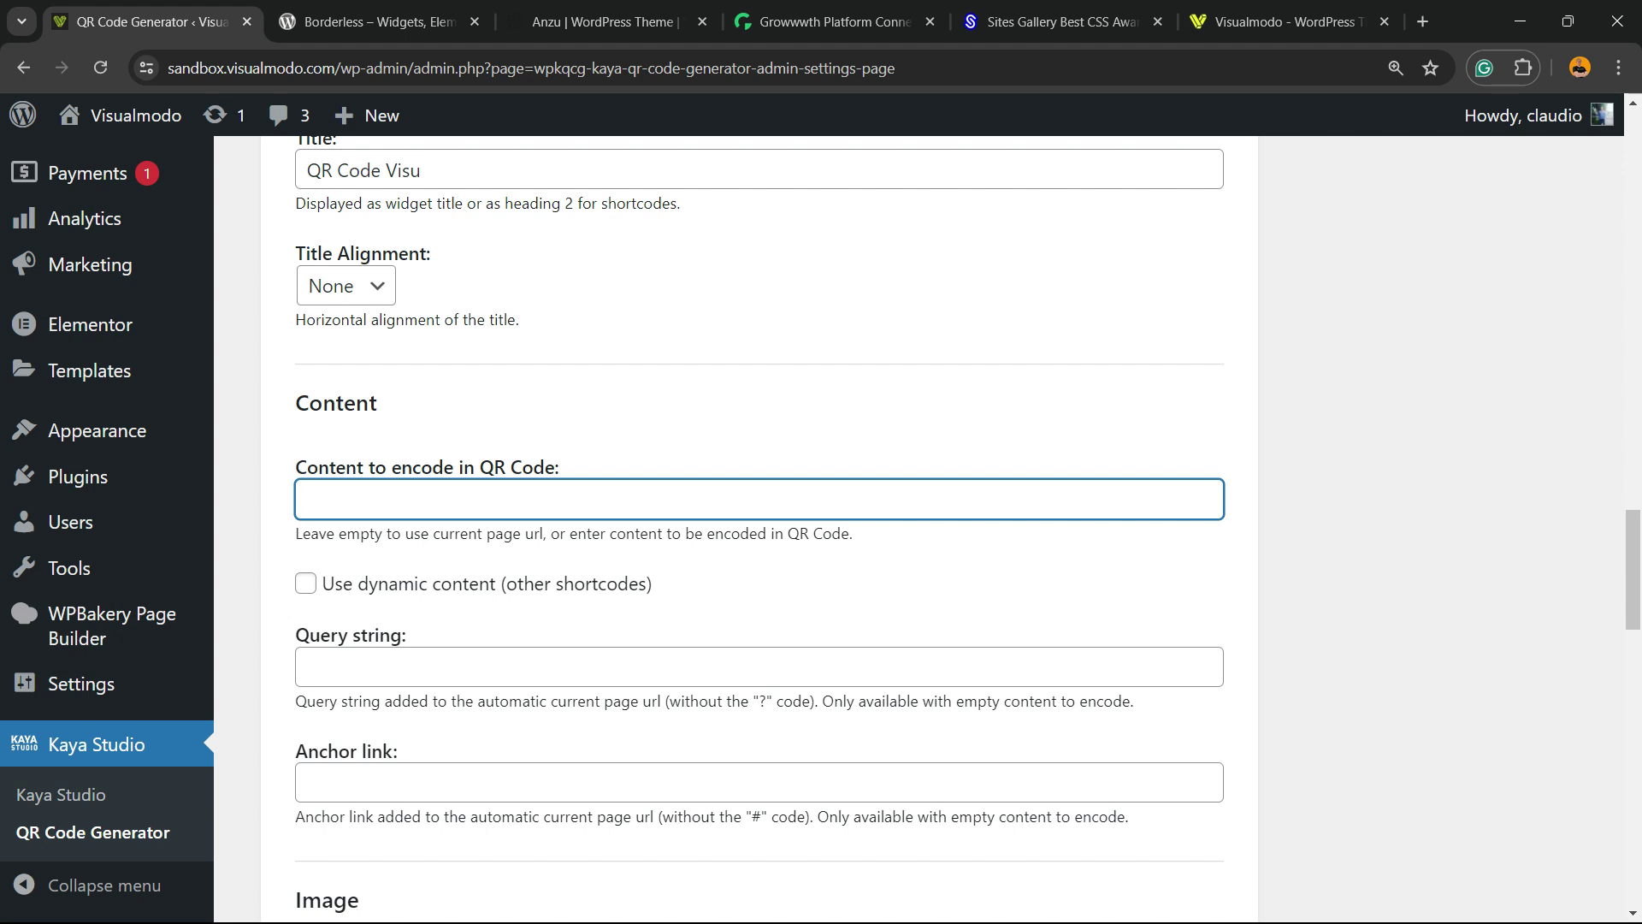
text(https://visualmodo.com/)
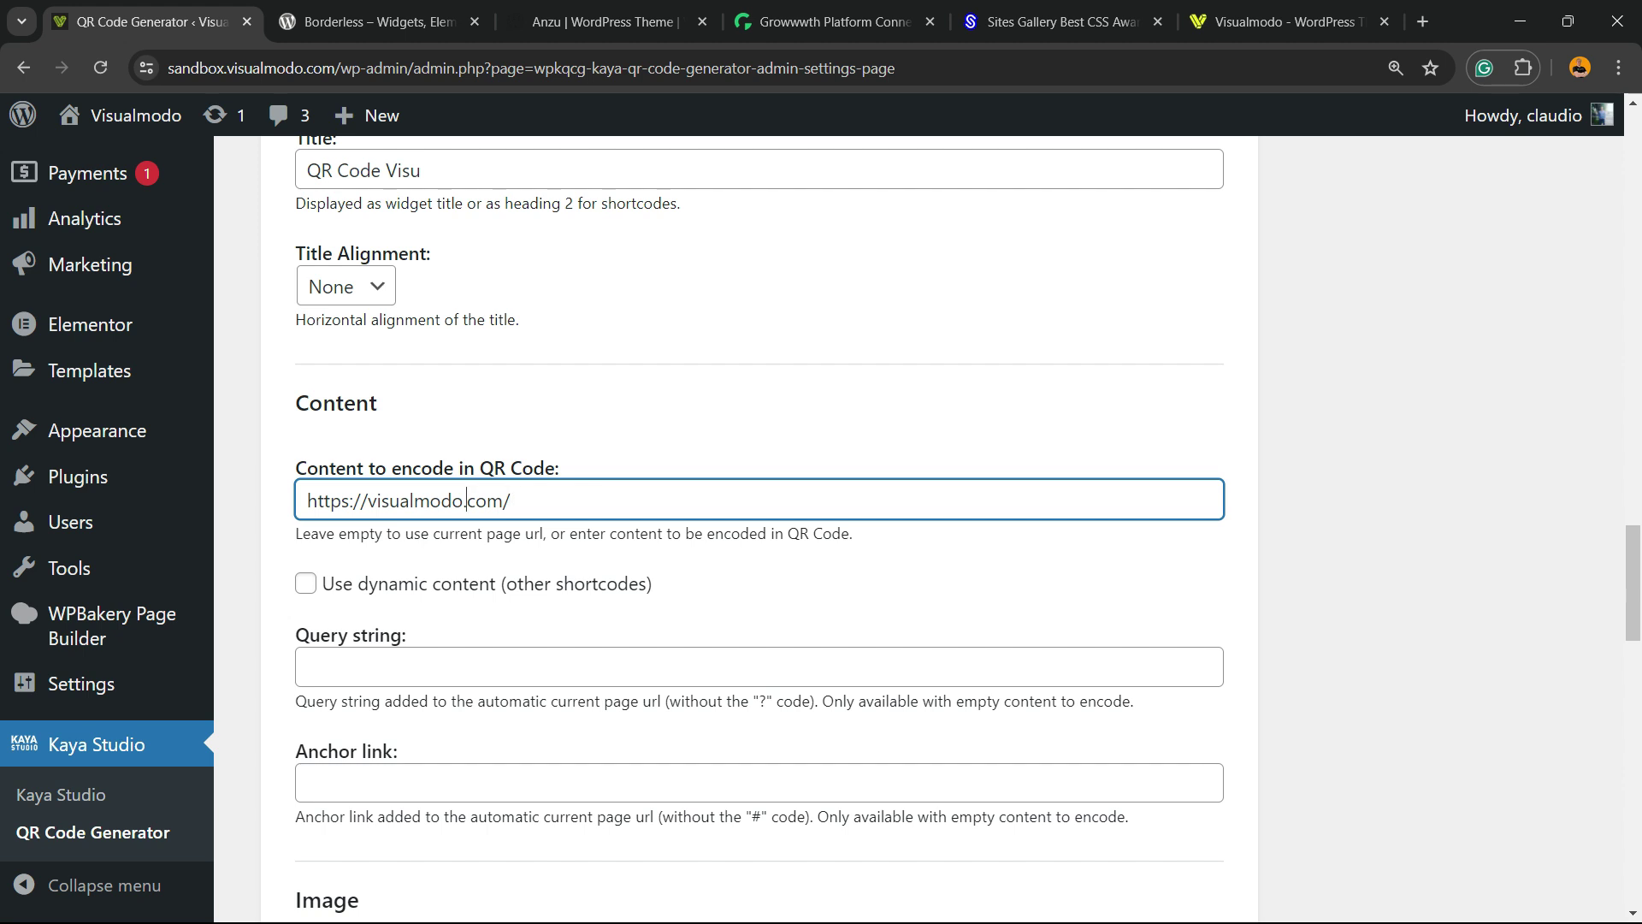
Review the encoded content address and the query string and anchor link options, leaving both optional fields empty
triple_click(466, 500)
click(475, 501)
scroll(476, 501, down, 2)
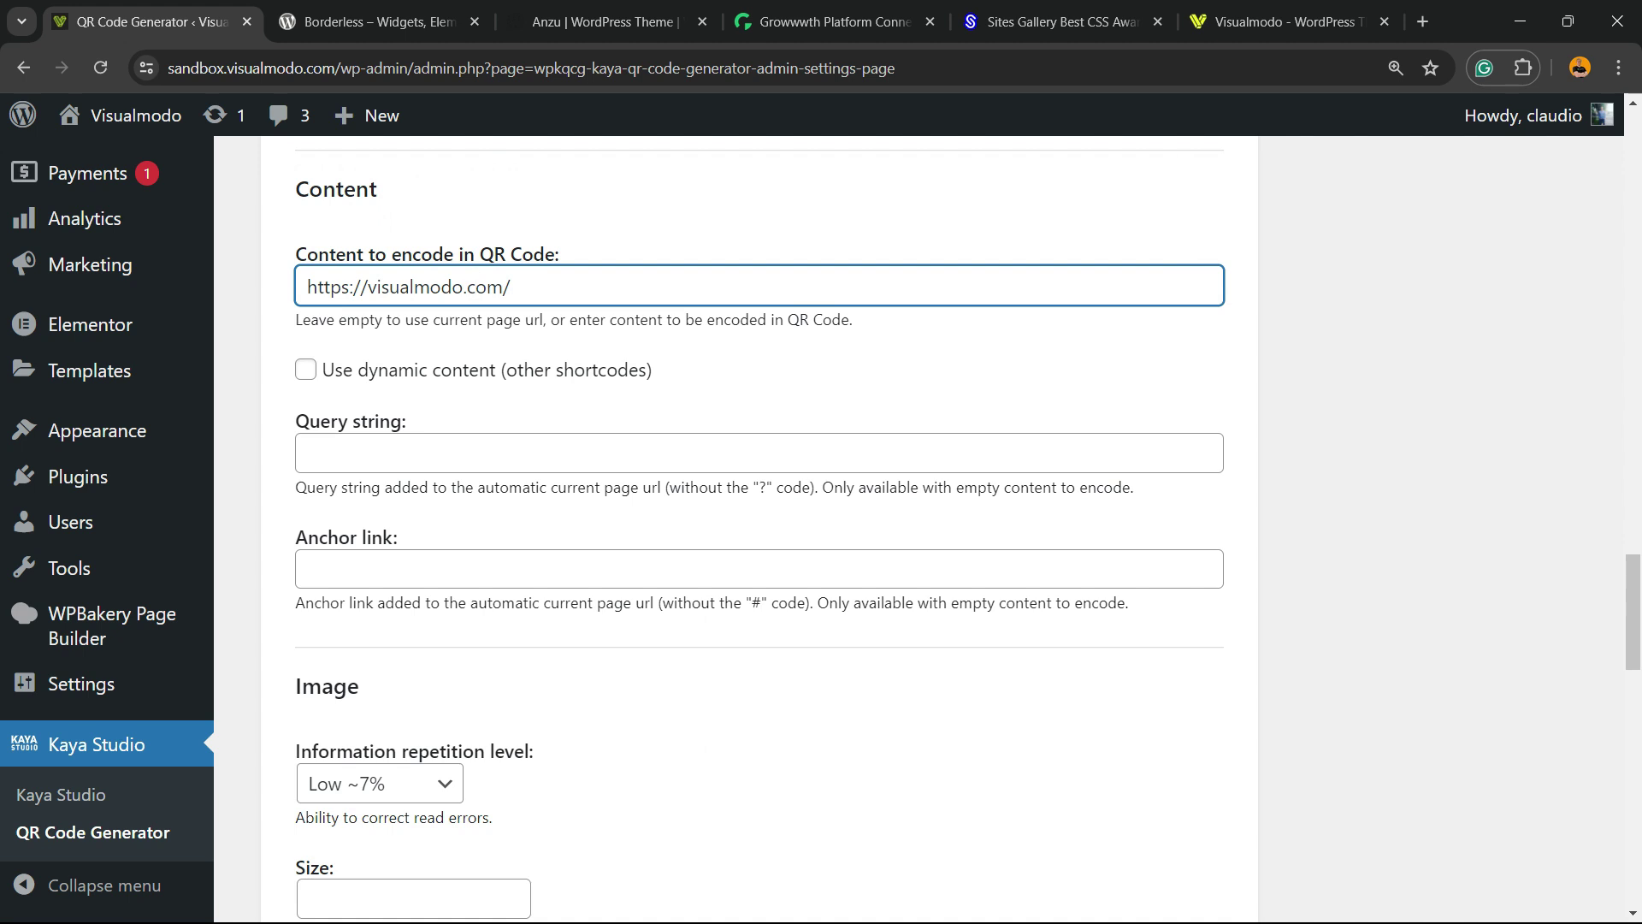
click(307, 453)
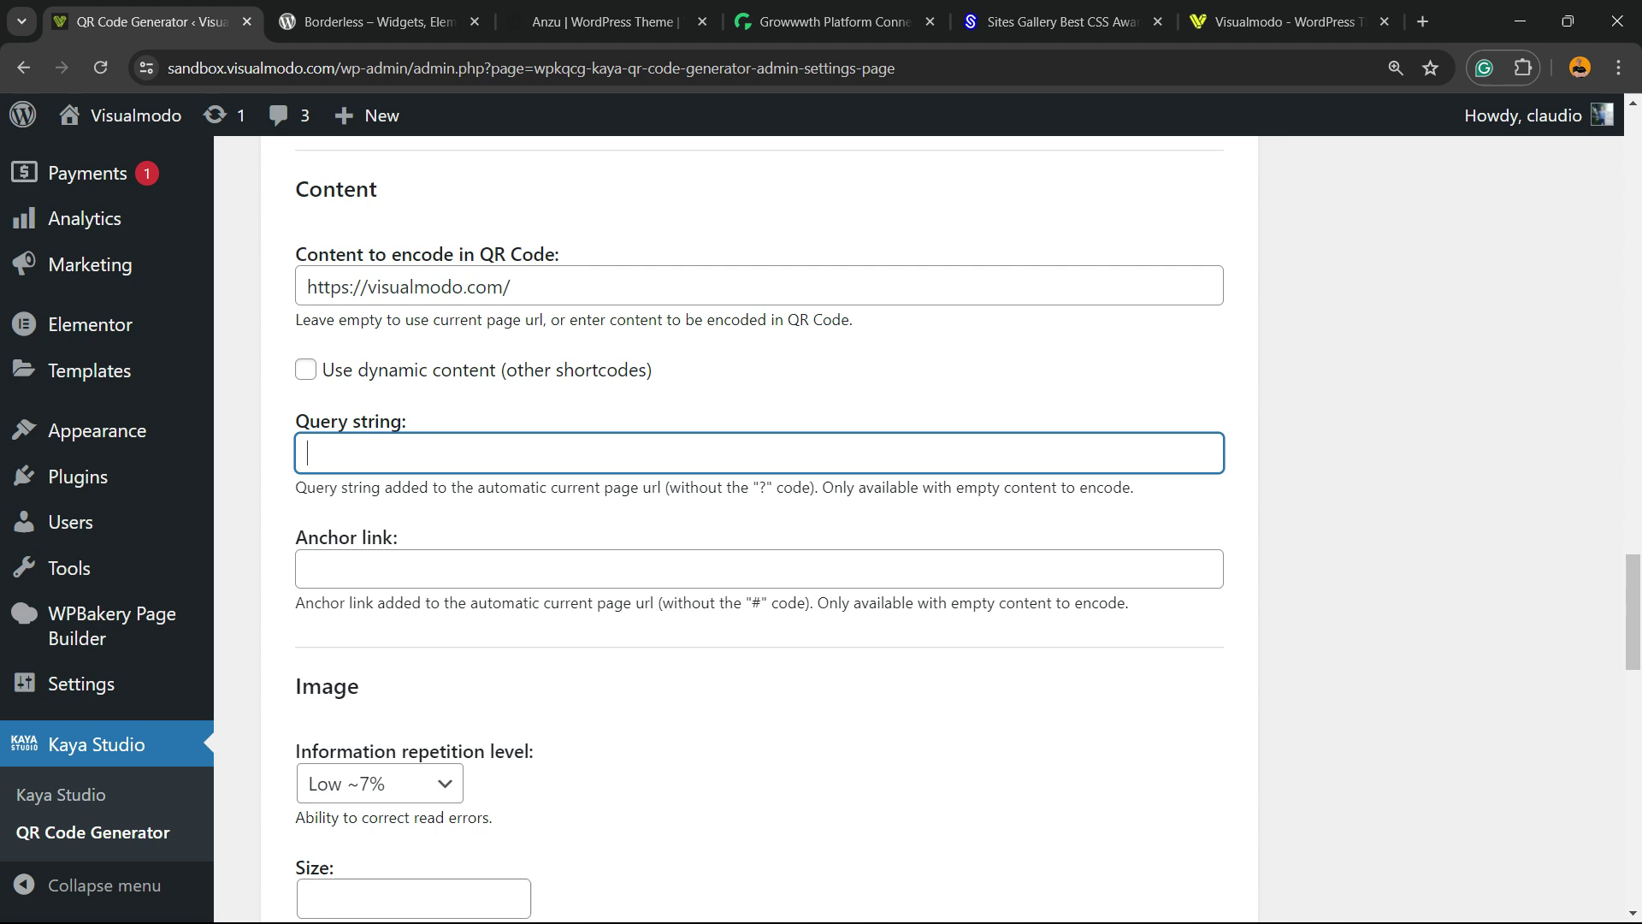
click(307, 569)
scroll(759, 513, down, 2)
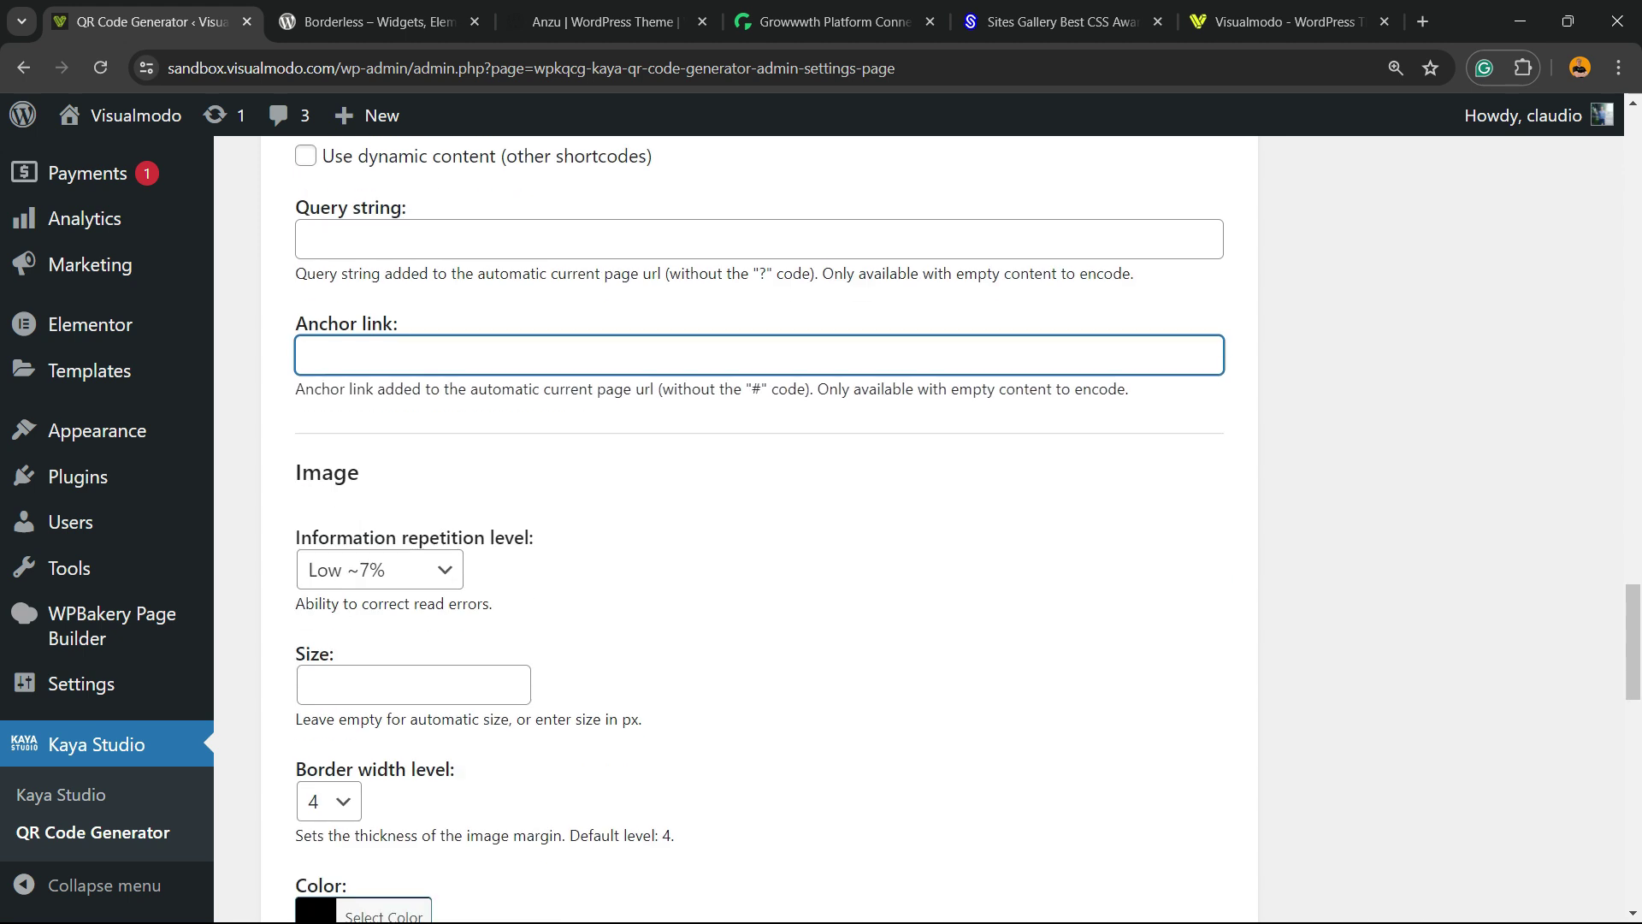
scroll(759, 513, down, 2)
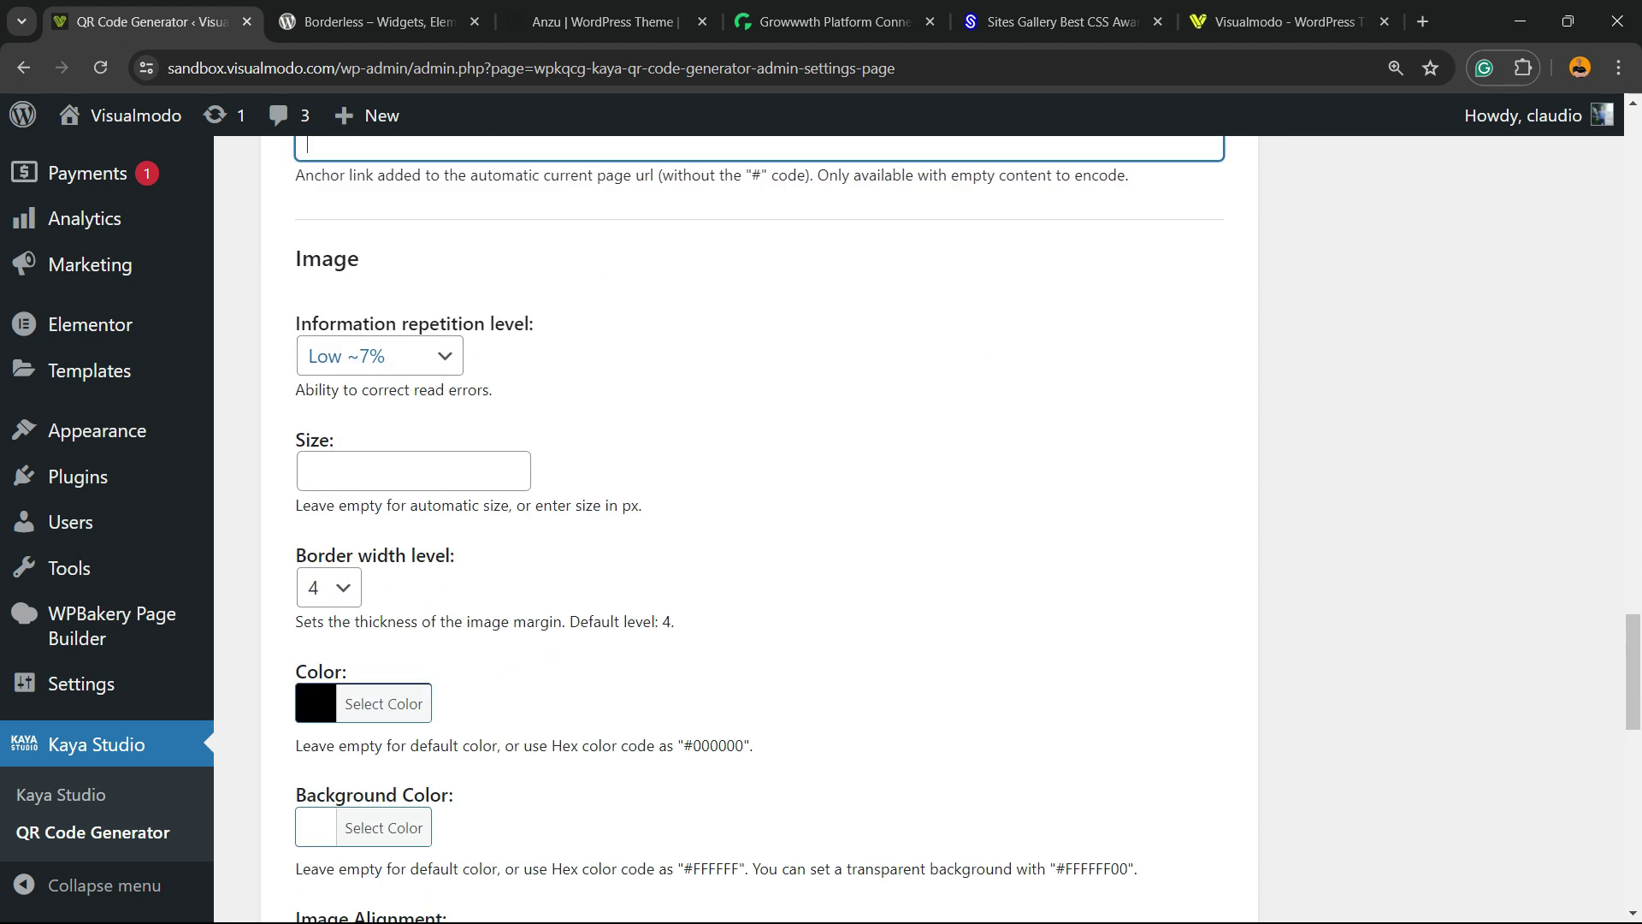
Examine the QR code image's information repetition level, size and border width level options without changing them
click(379, 355)
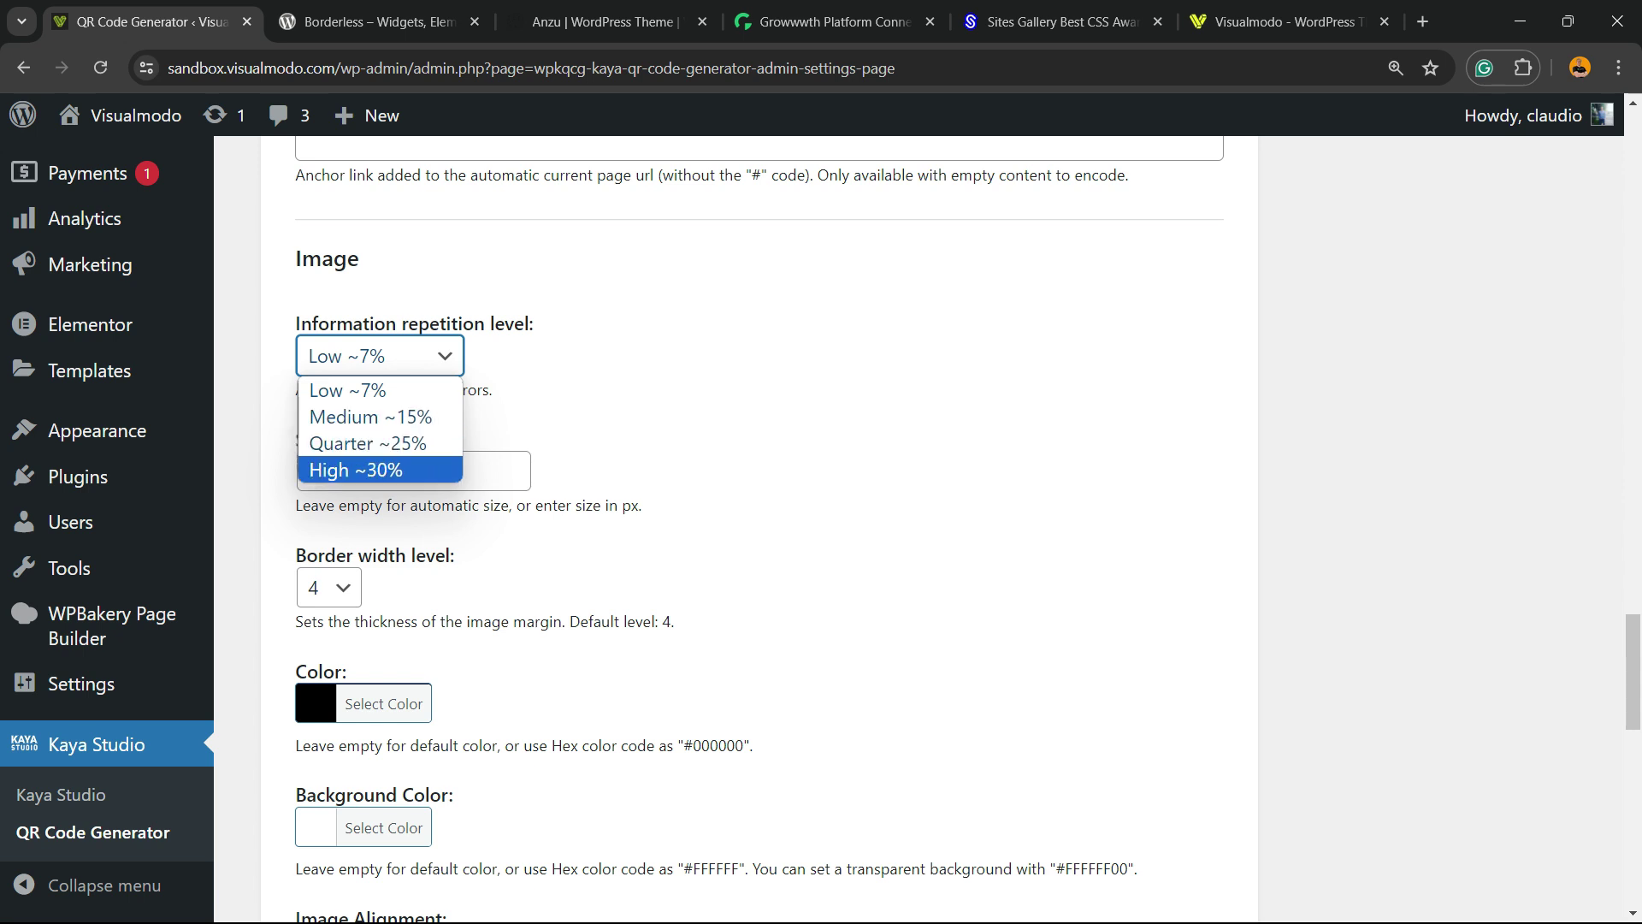
key(Escape)
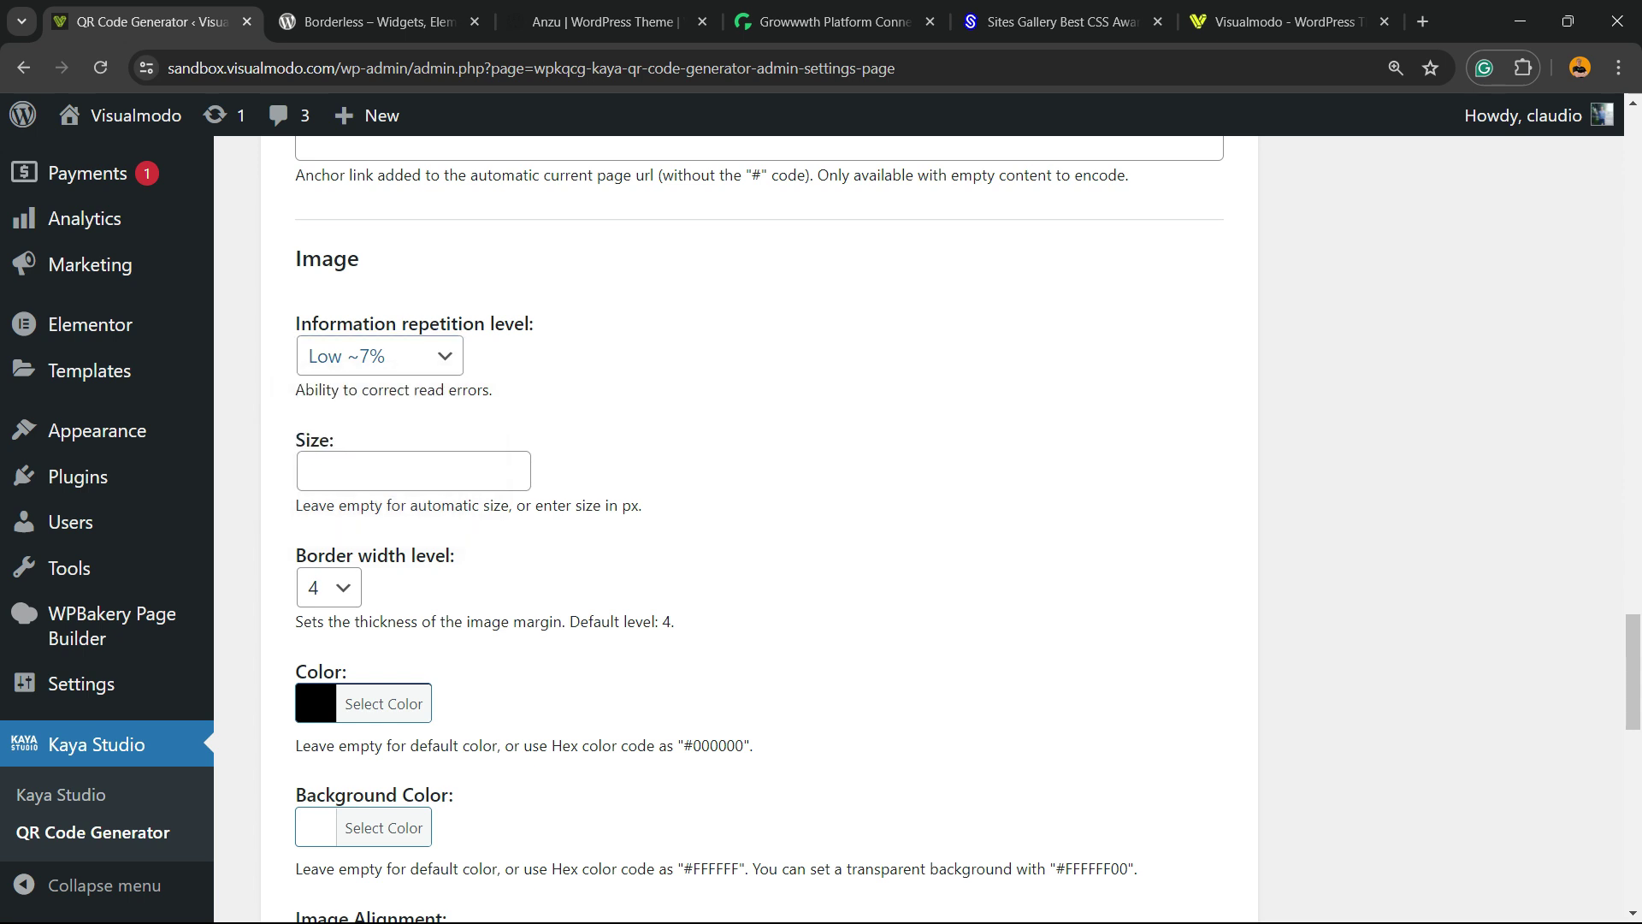
click(311, 471)
triple_click(630, 505)
click(630, 505)
click(413, 470)
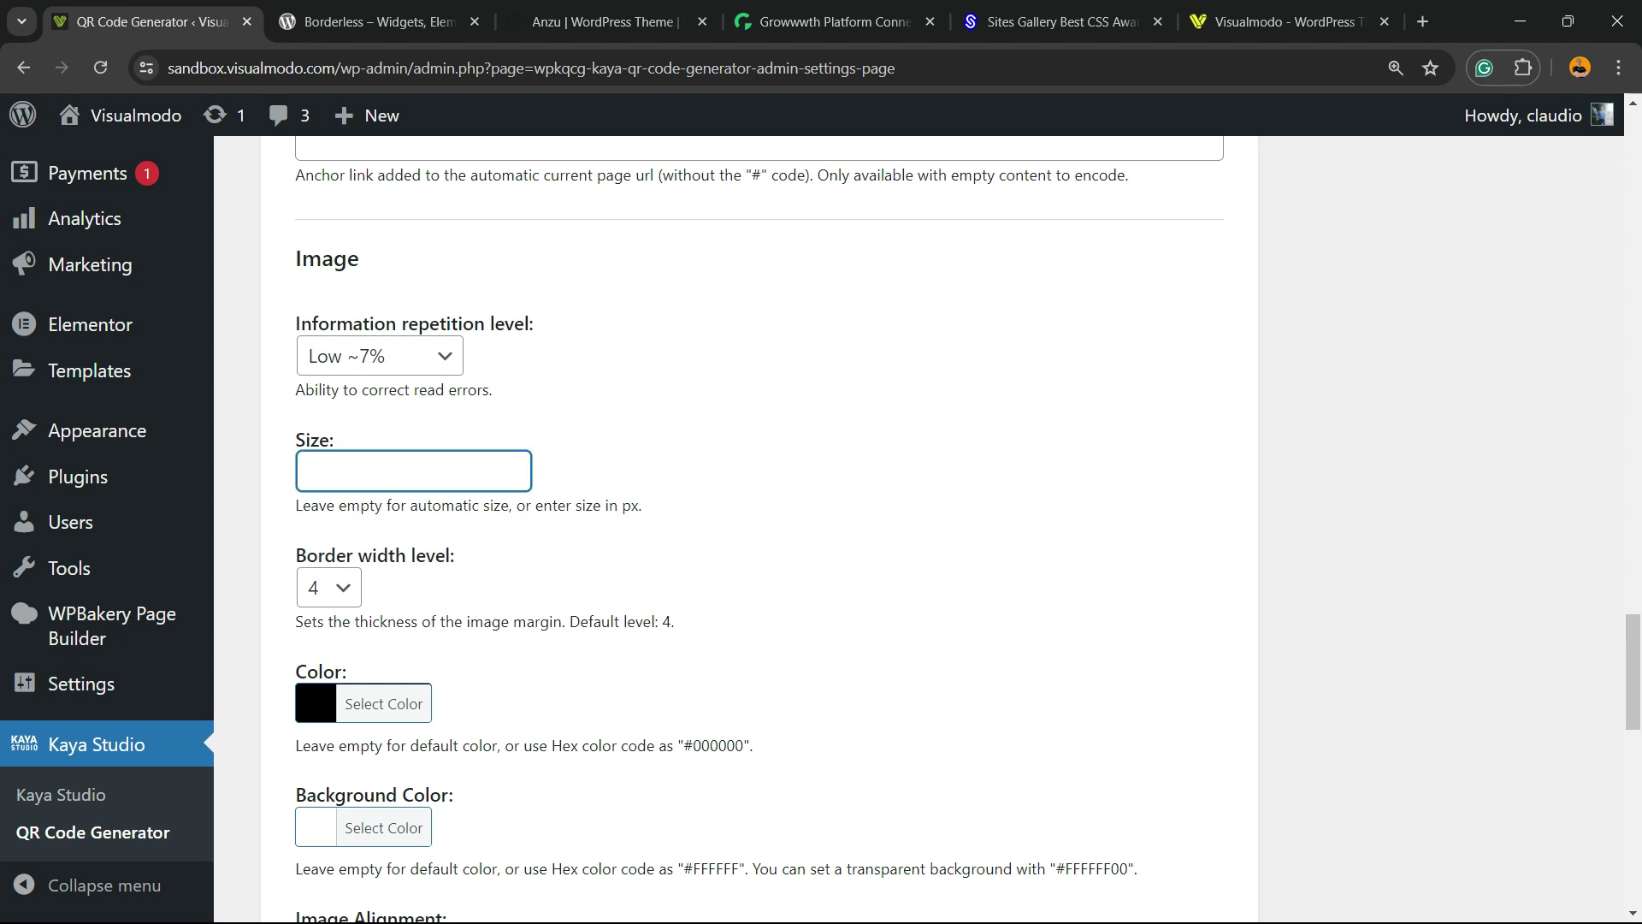
click(328, 587)
click(329, 586)
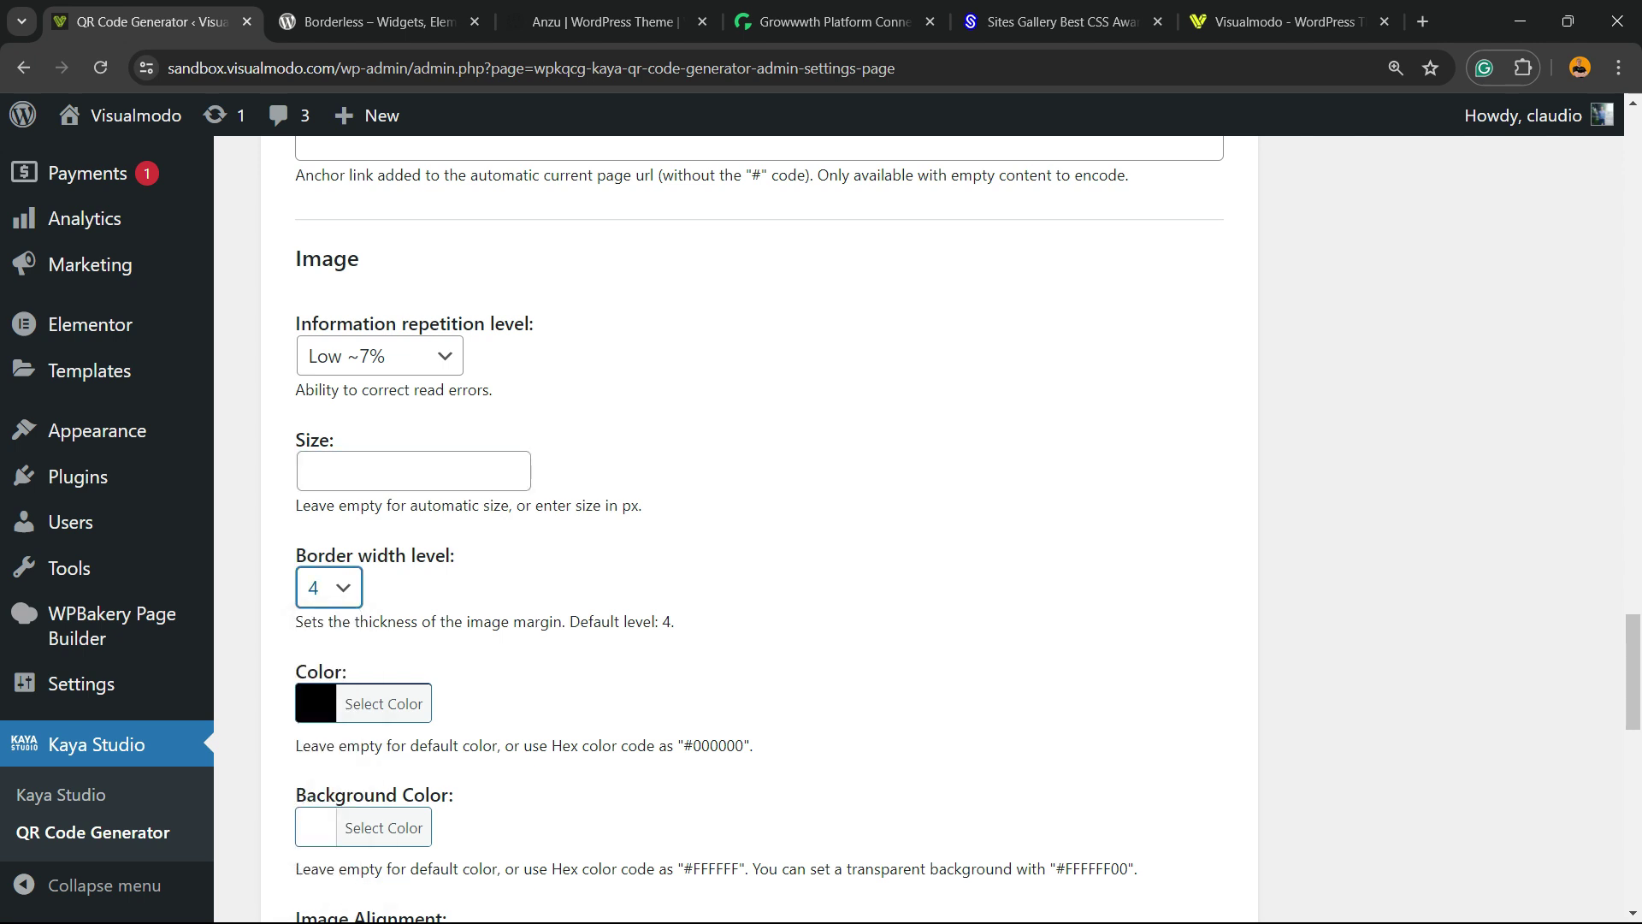
Inspect the QR code's color, background color and image alignment options, keeping the default choices
scroll(329, 587, down, 2)
key(Tab)
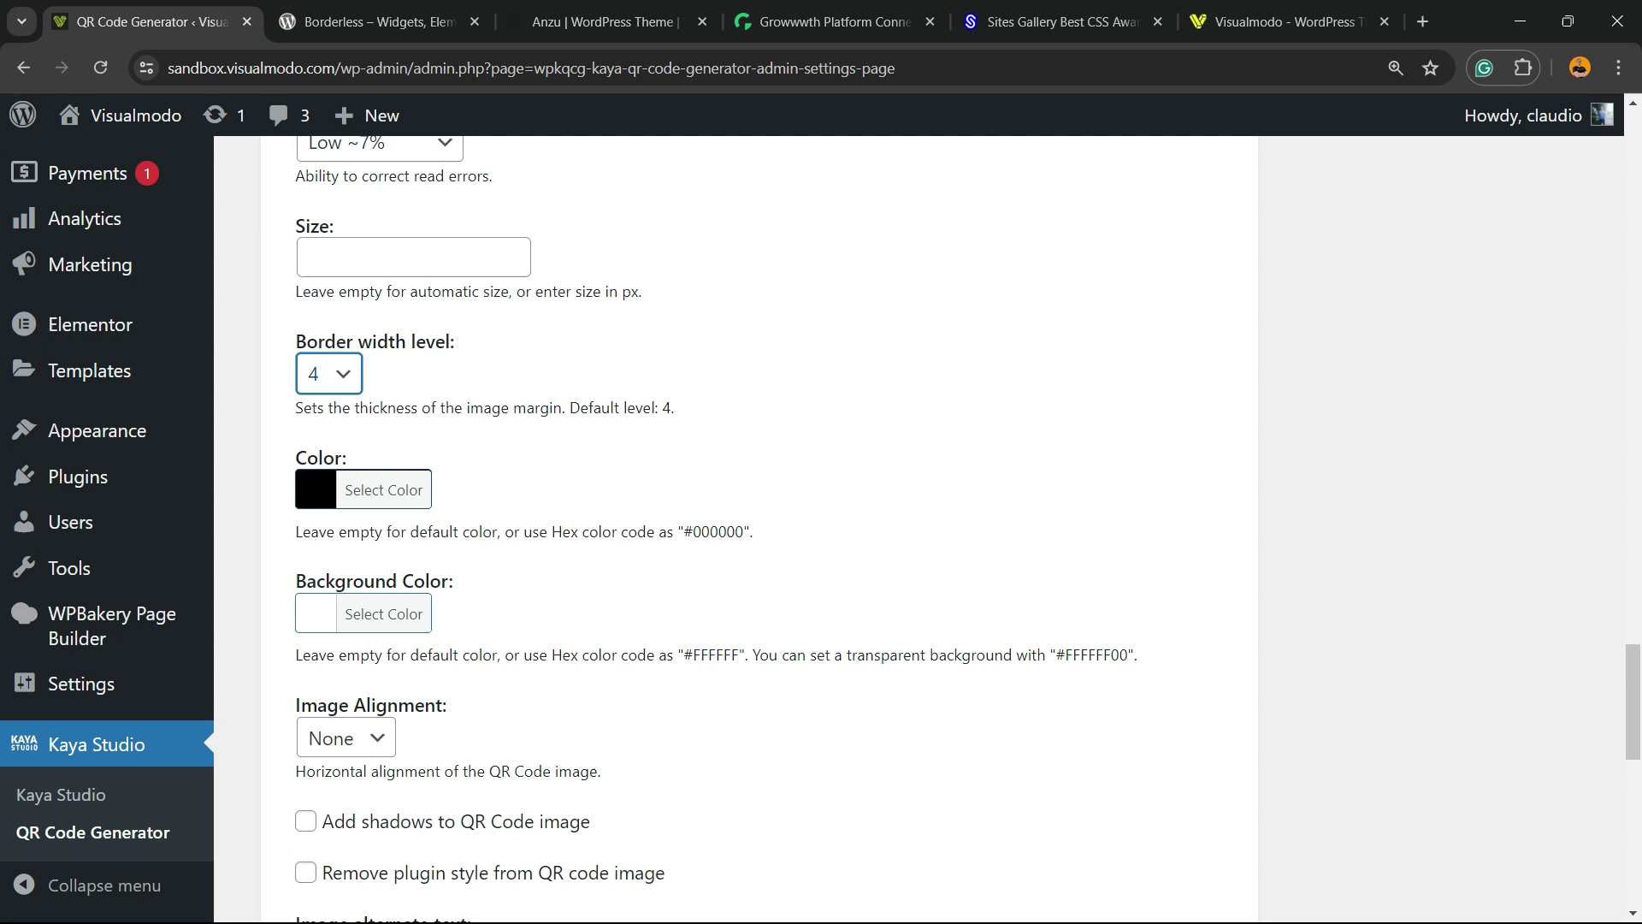
key(Return)
click(383, 489)
scroll(735, 528, down, 2)
click(384, 400)
key(Escape)
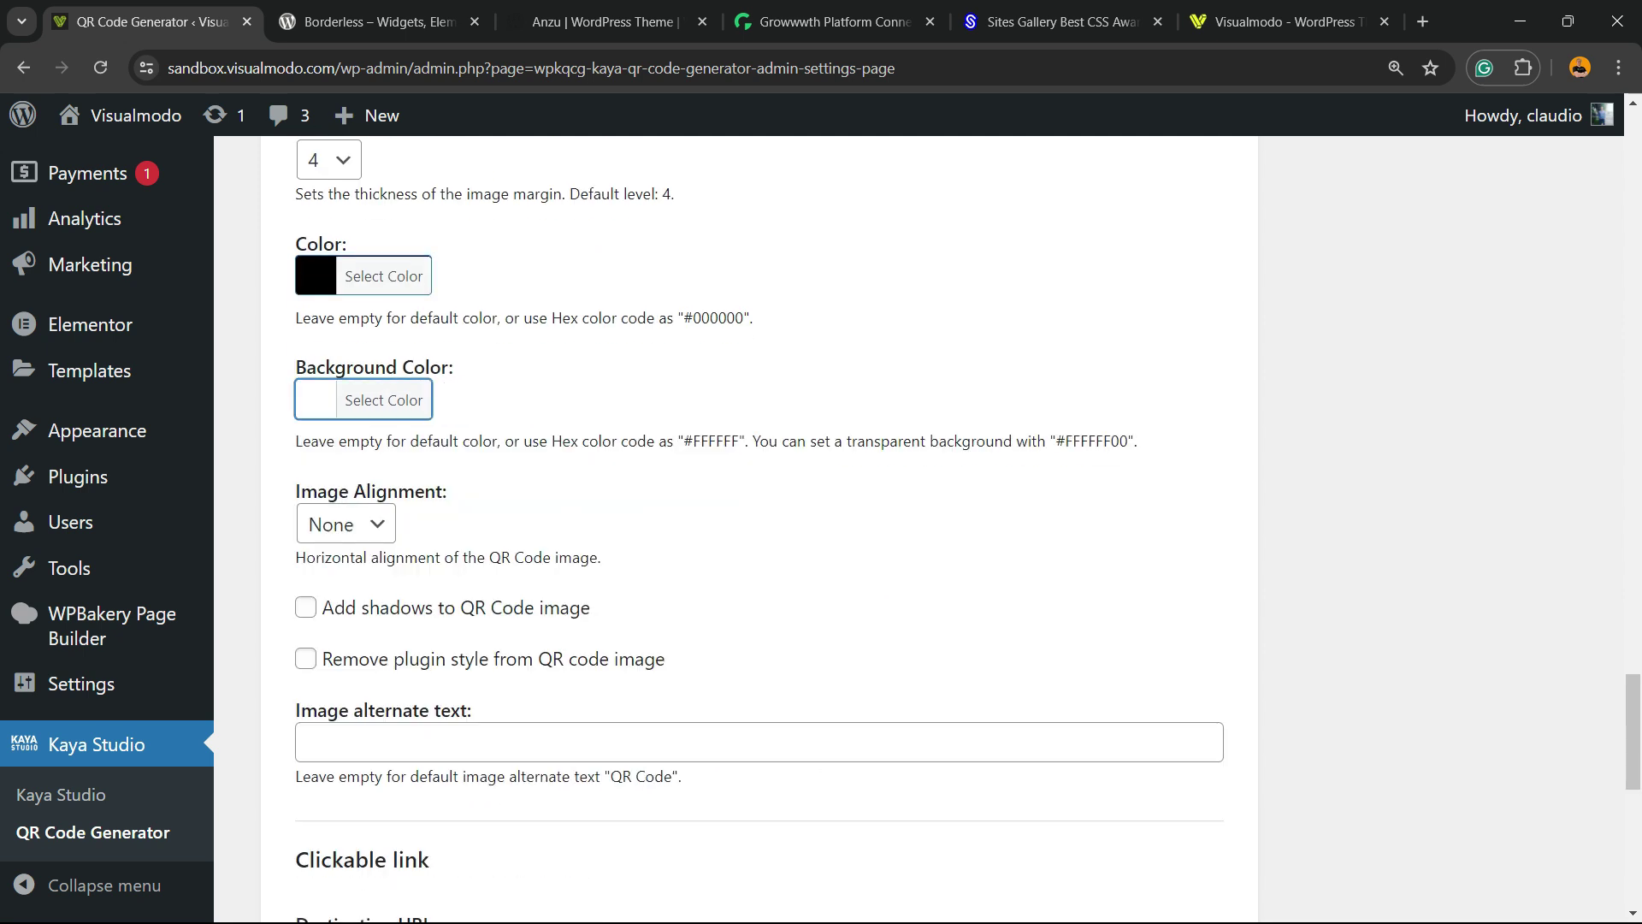
scroll(735, 528, down, 2)
click(346, 310)
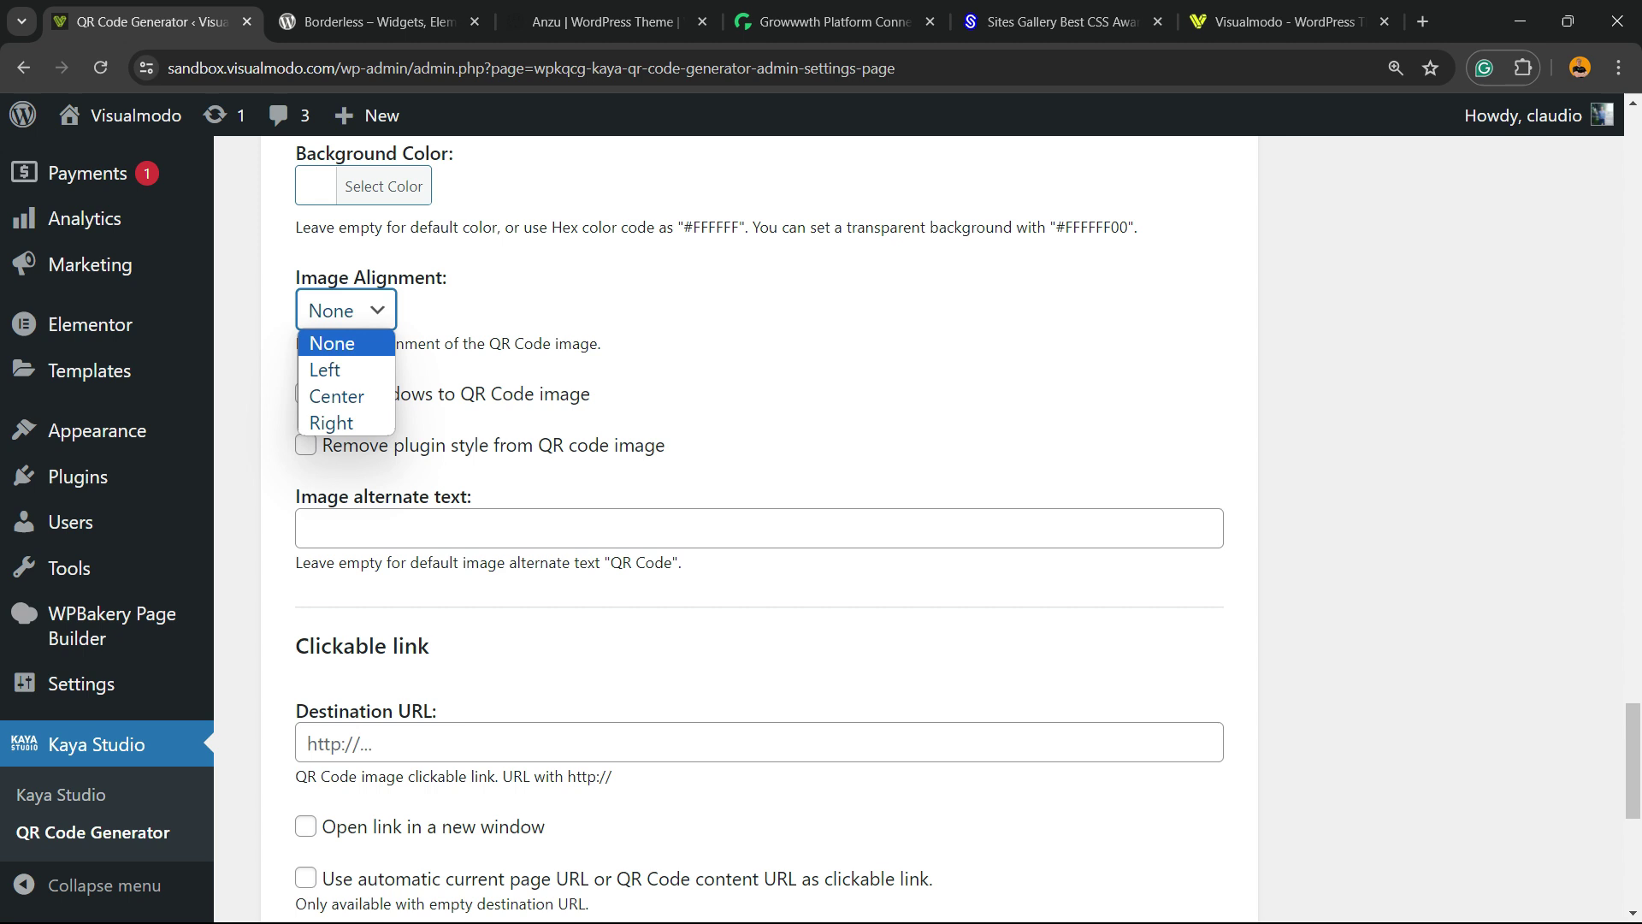
key(Escape)
Review the image shadow option and the remaining shortcode settings, from the title through the clickable link and download button sections
scroll(760, 513, up, 12)
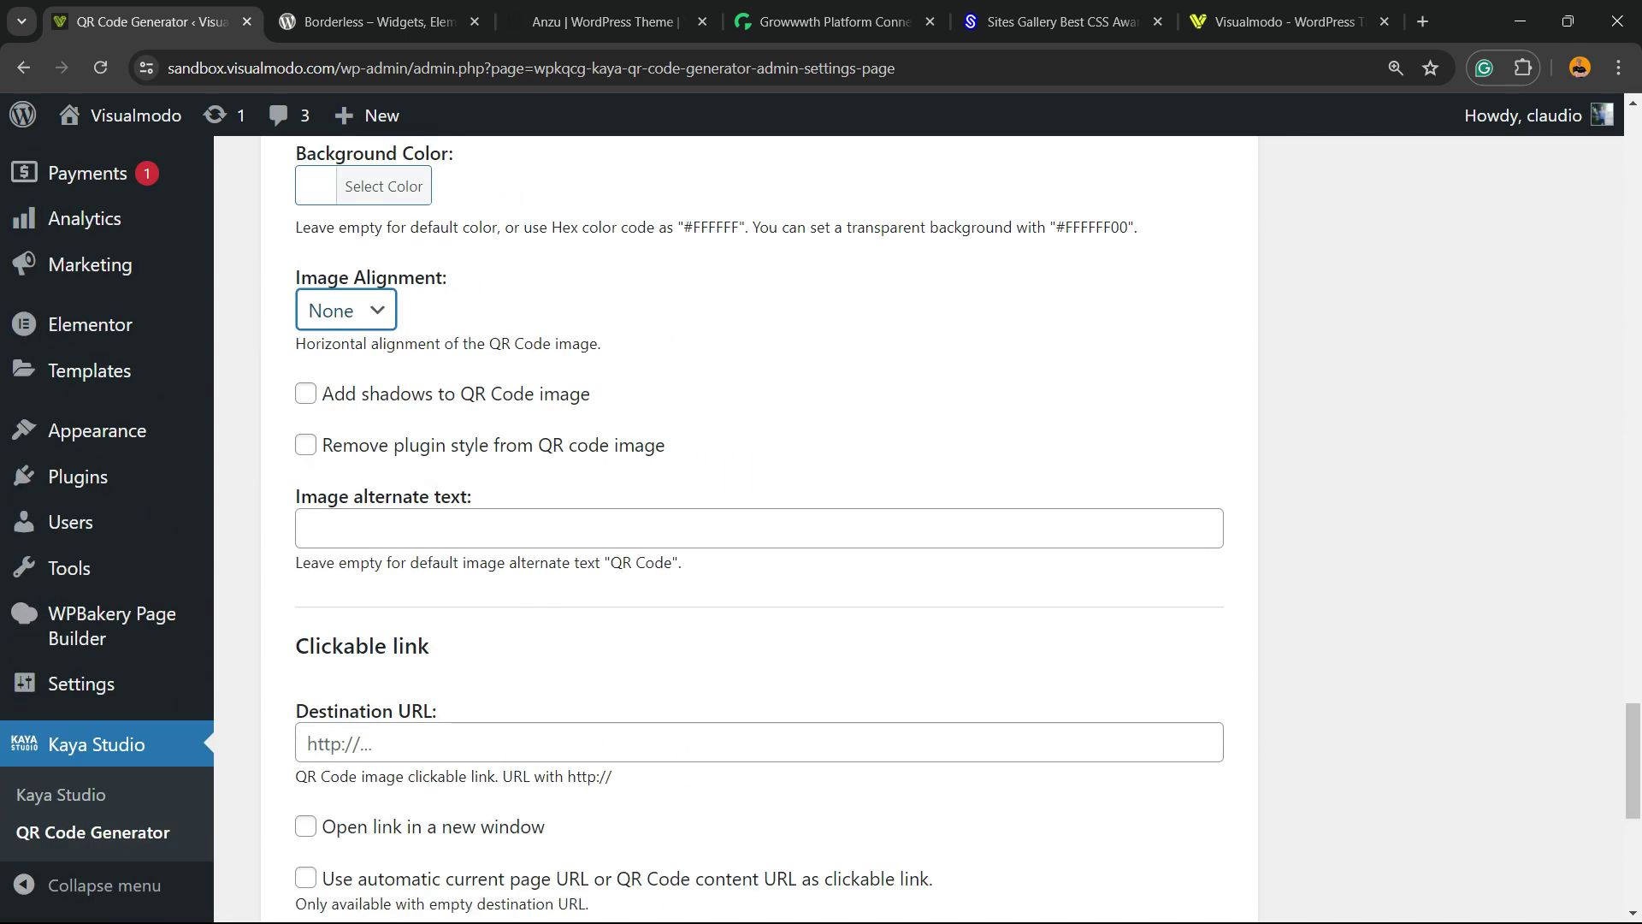
scroll(759, 527, down, 2)
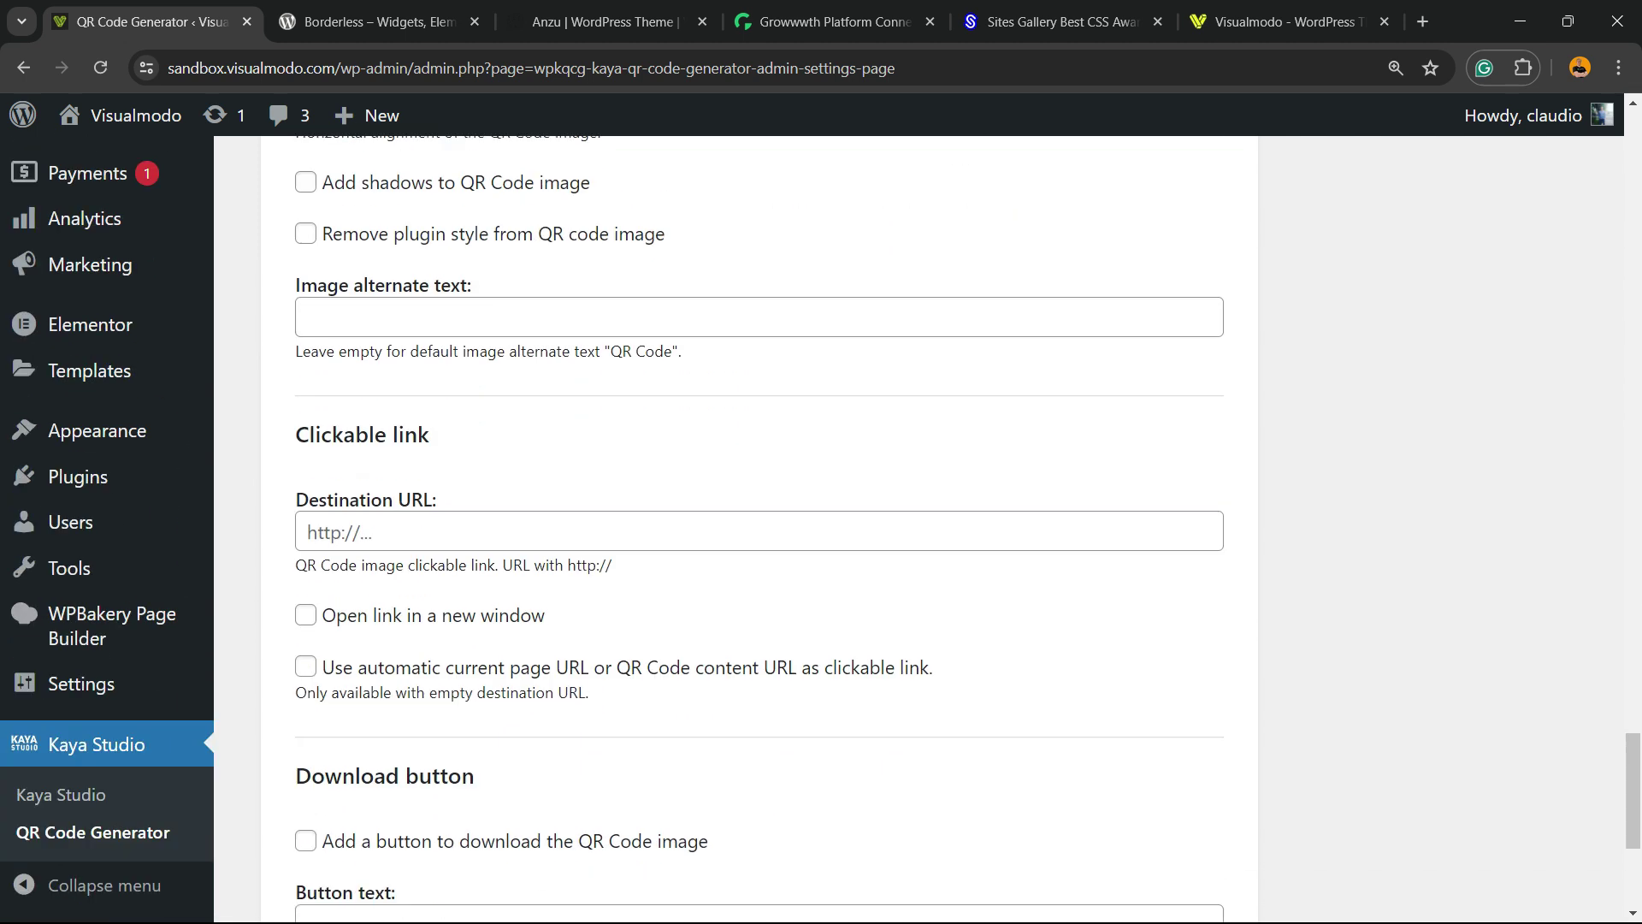
scroll(760, 528, up, 2)
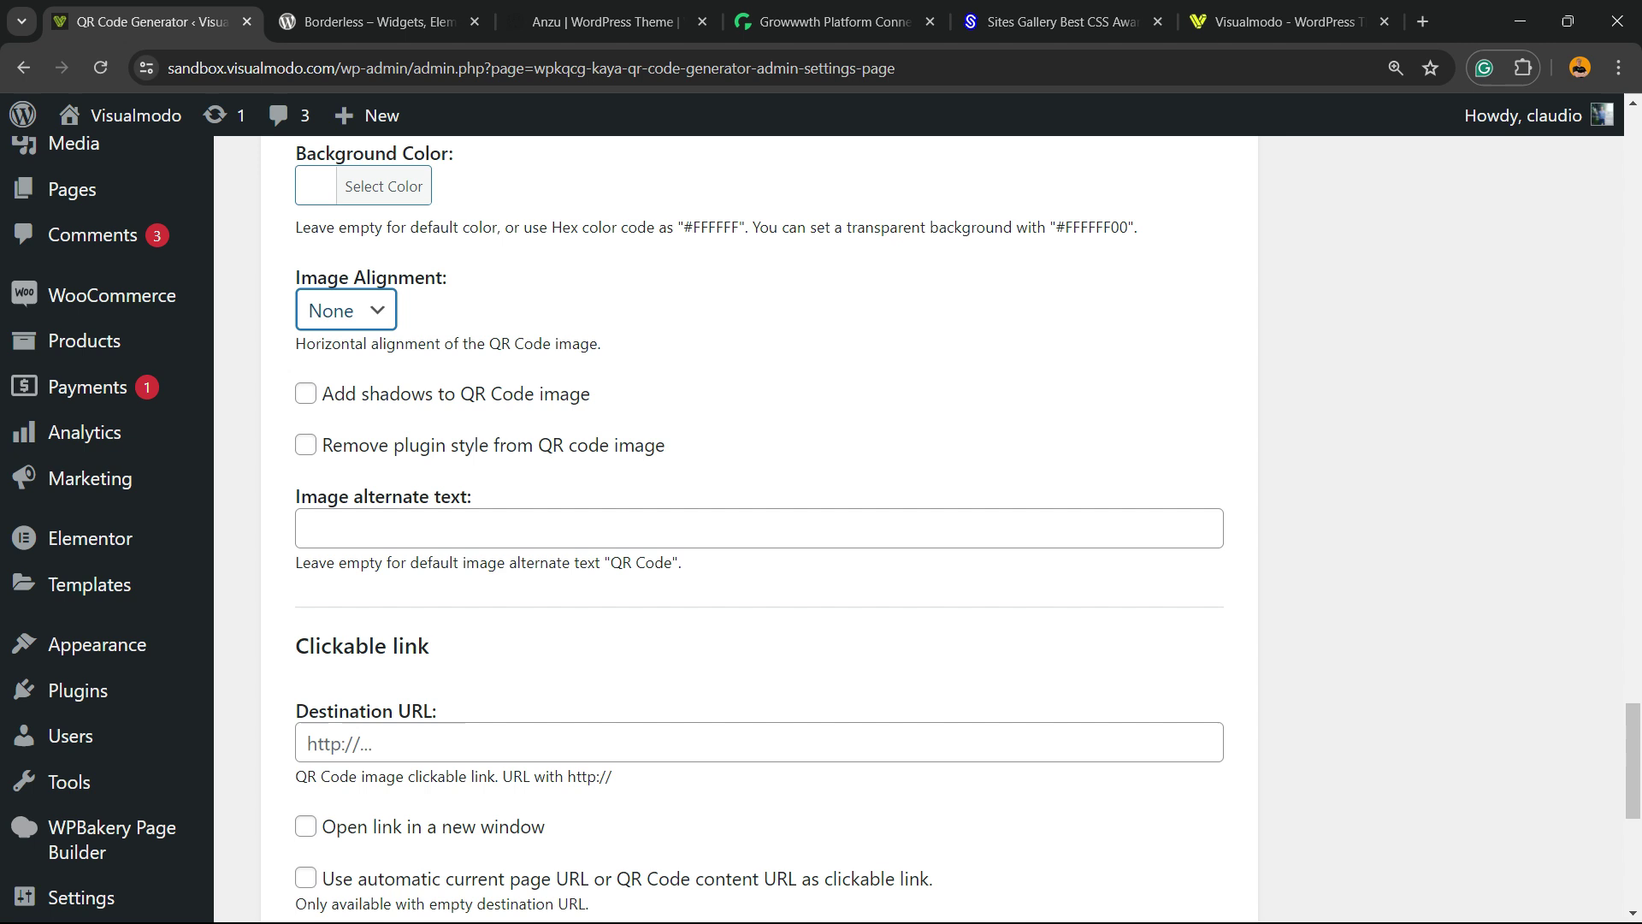
click(306, 393)
click(305, 393)
scroll(760, 530, up, 10)
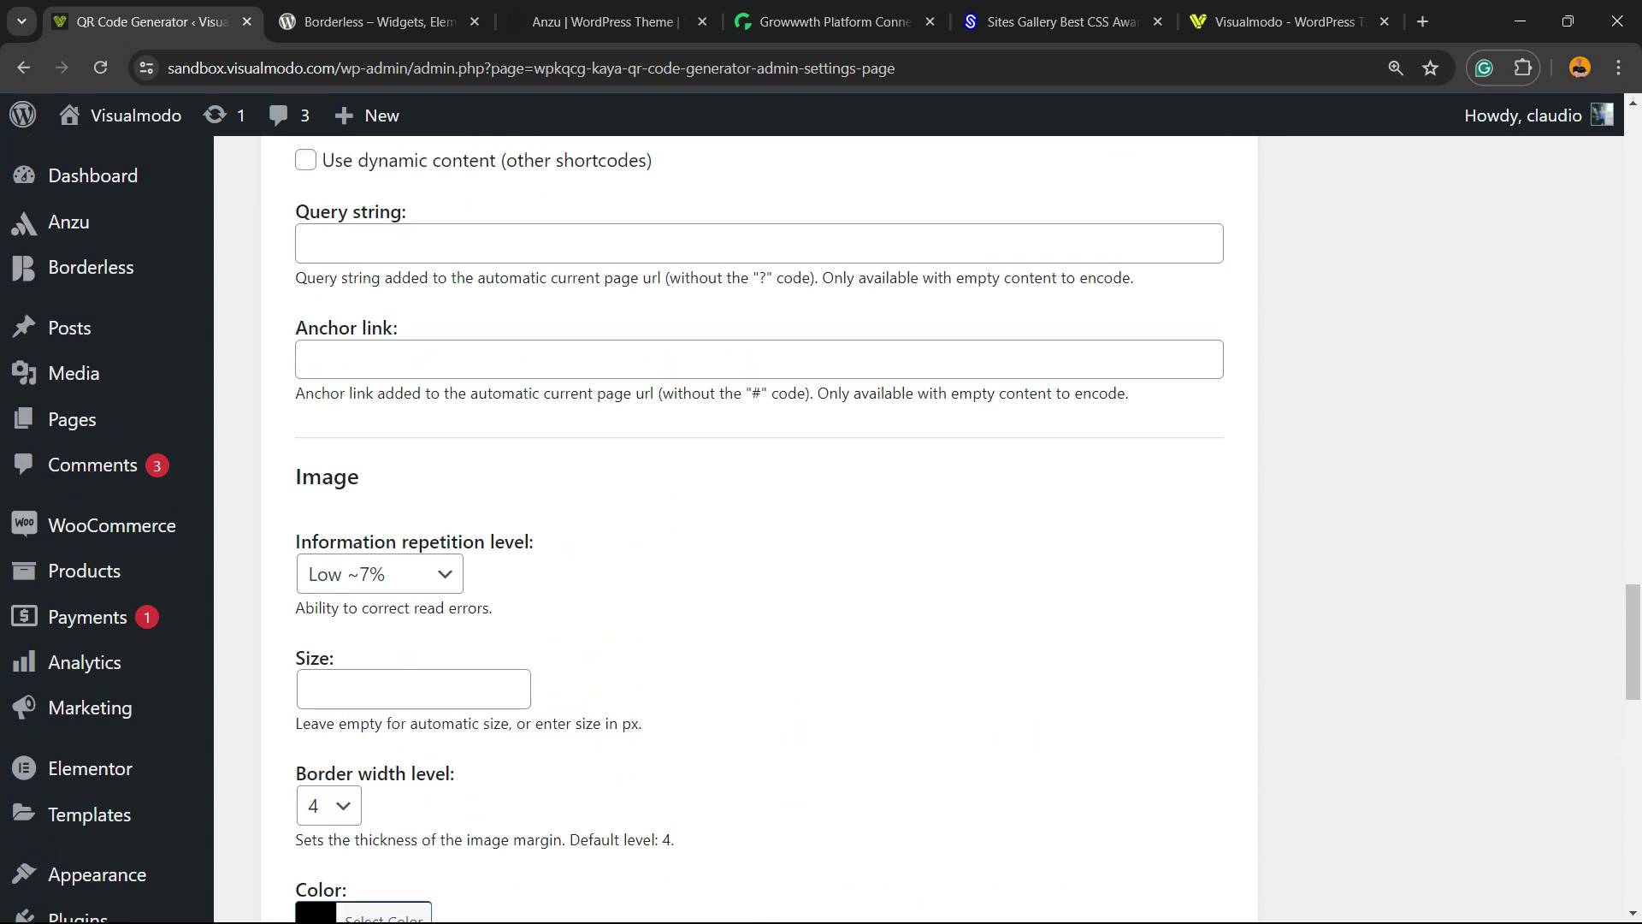
scroll(760, 530, up, 7)
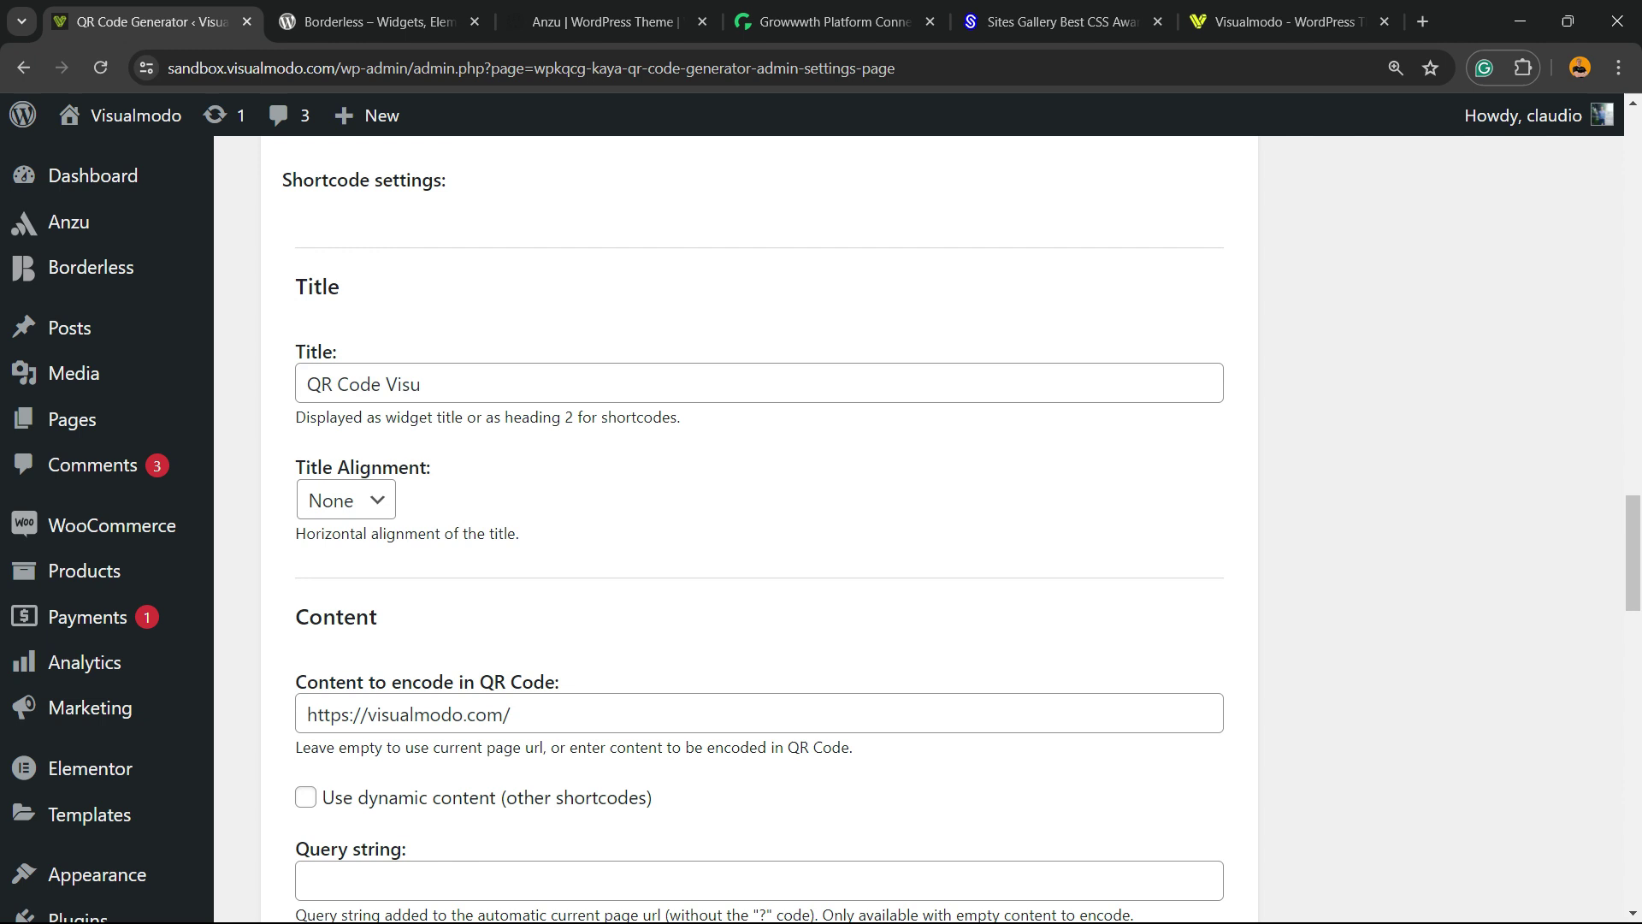
scroll(760, 530, down, 17)
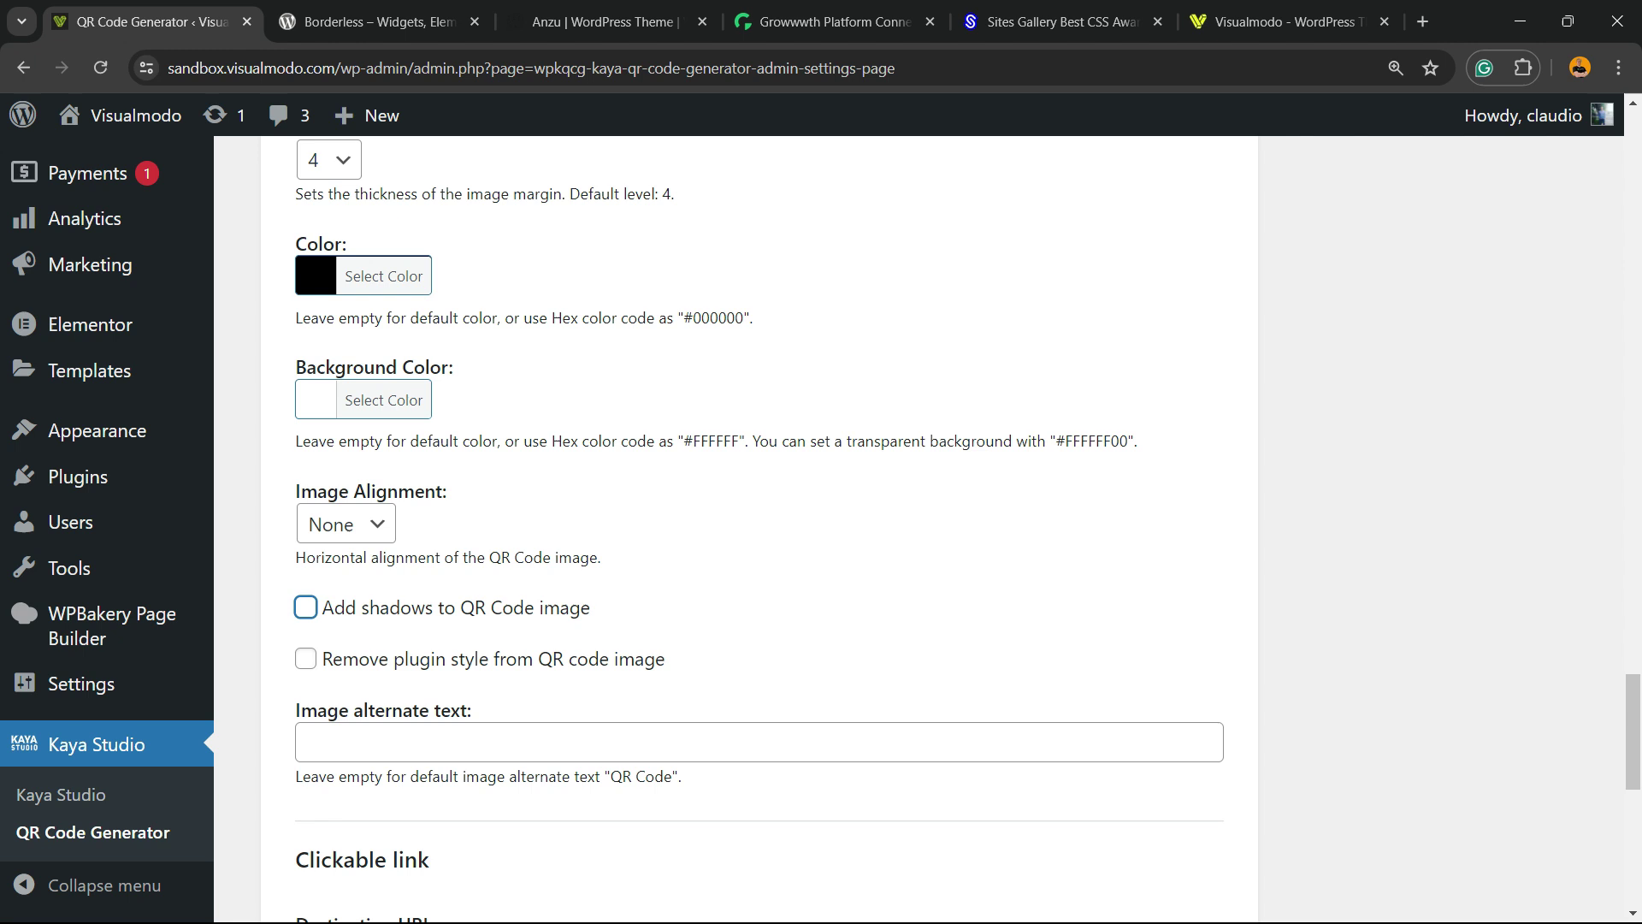
scroll(759, 530, down, 2)
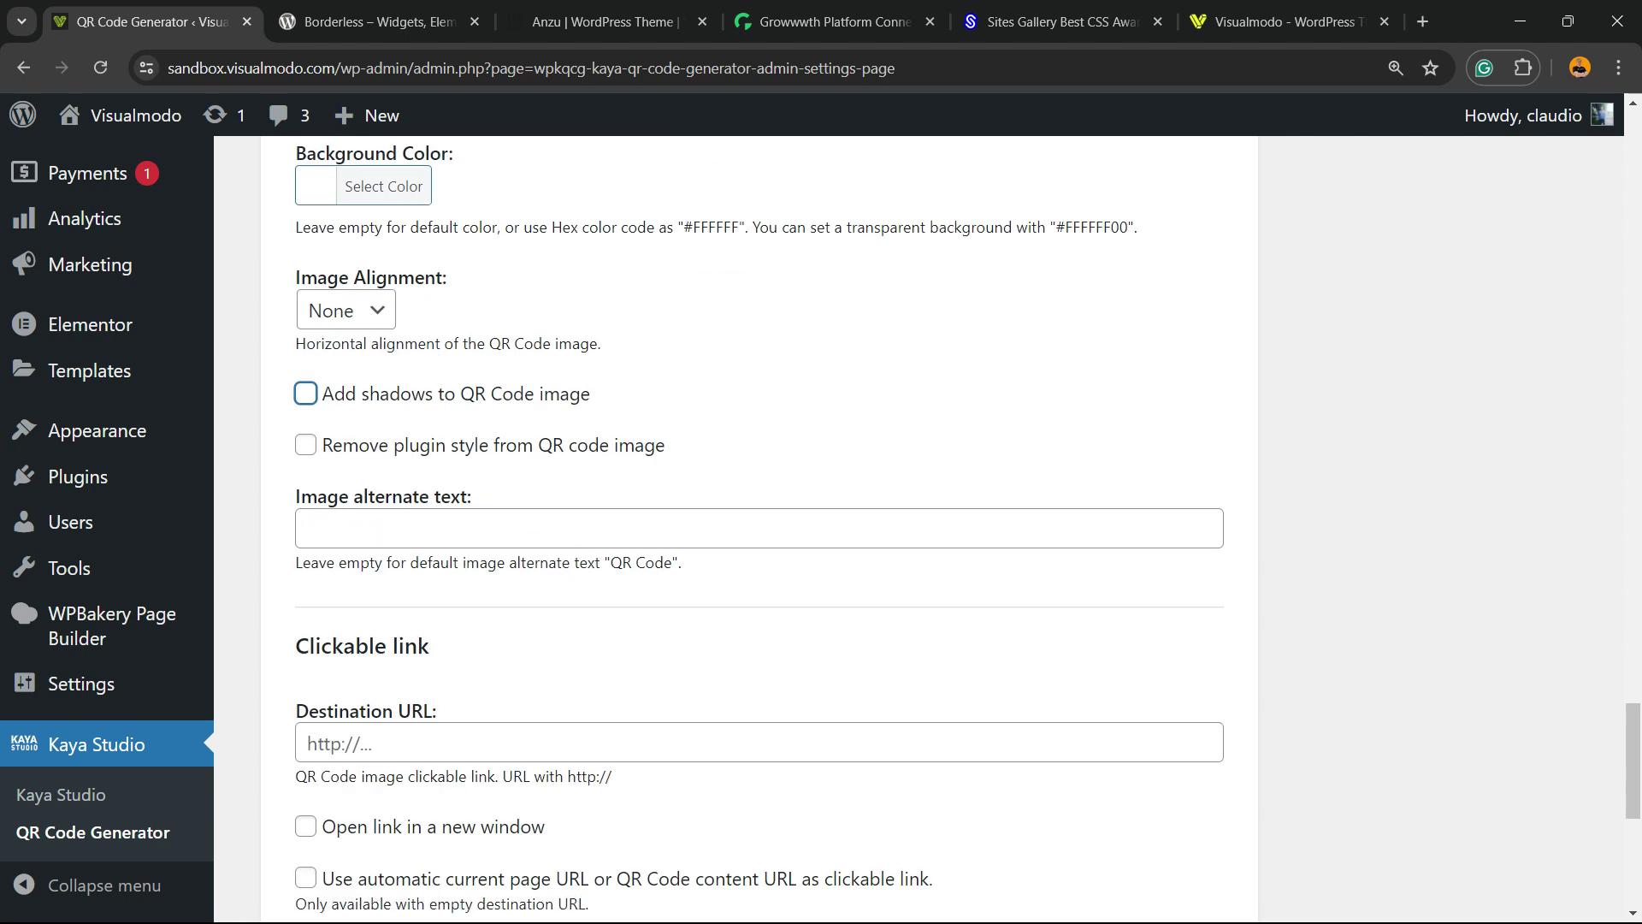
scroll(759, 531, down, 5)
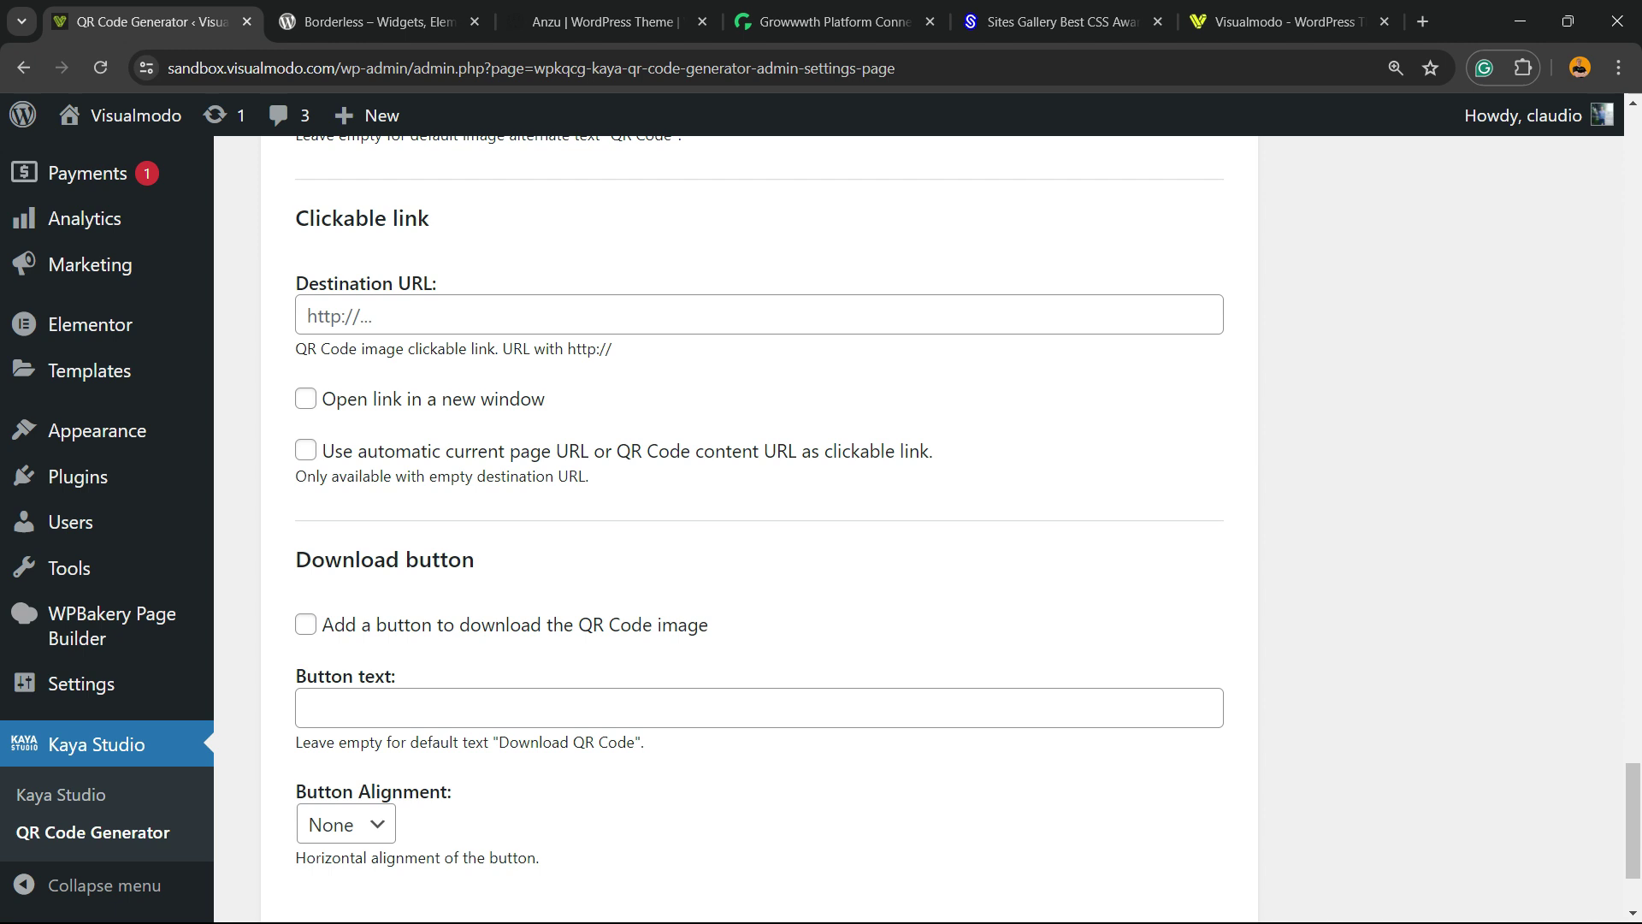
scroll(760, 530, down, 3)
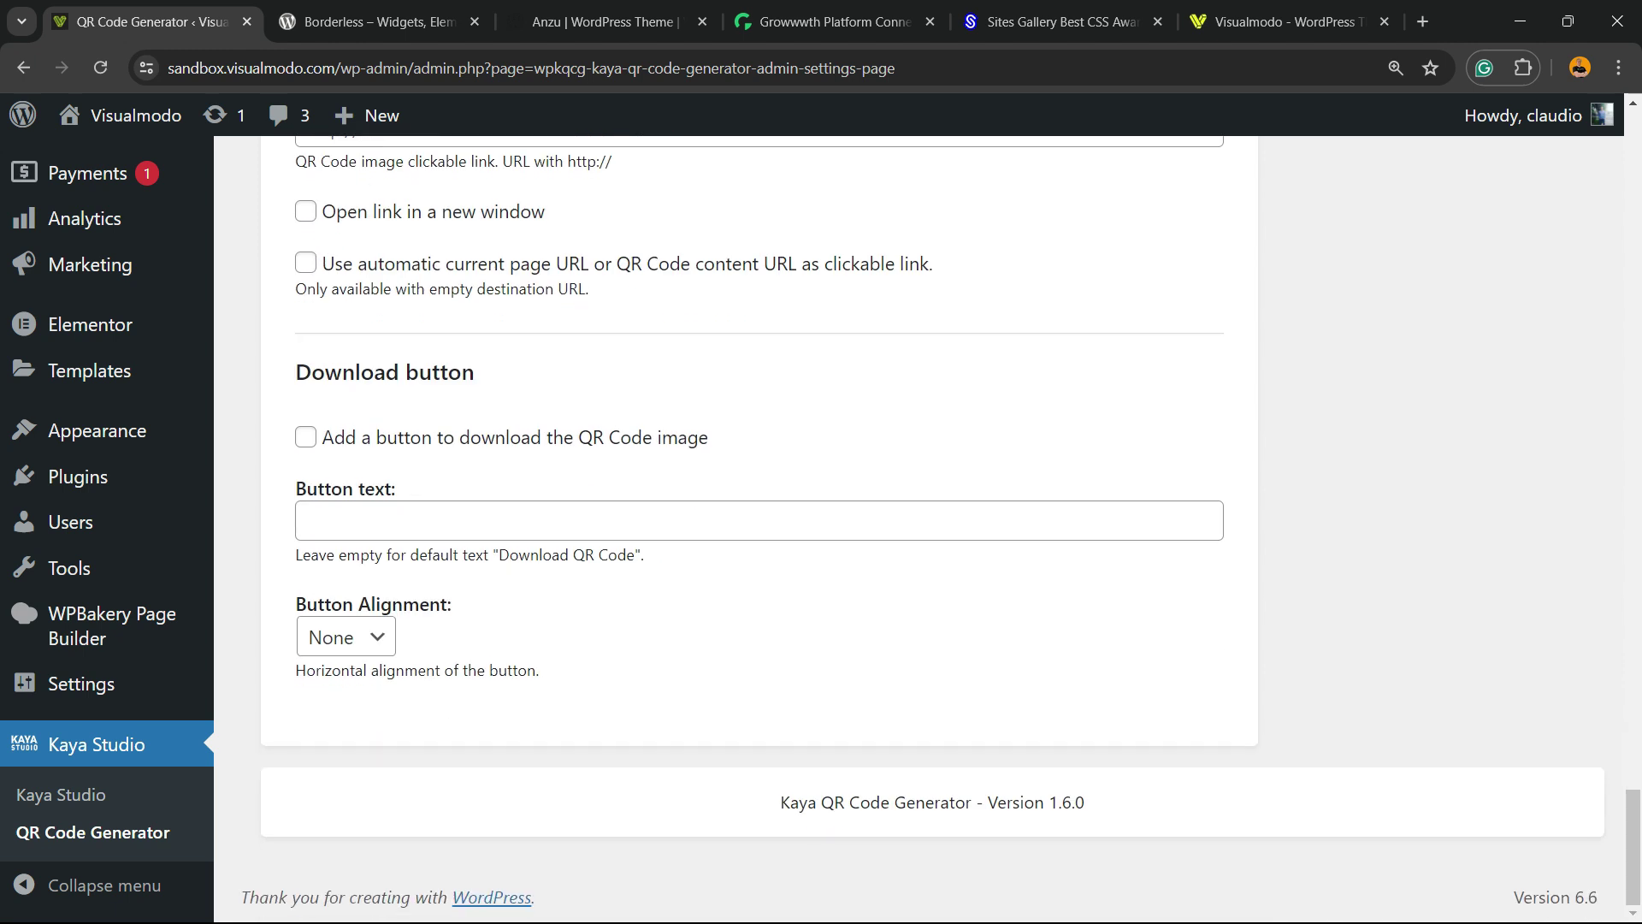
Add a button to download the QR Code image, leaving its text empty and its alignment at None
triple_click(439, 372)
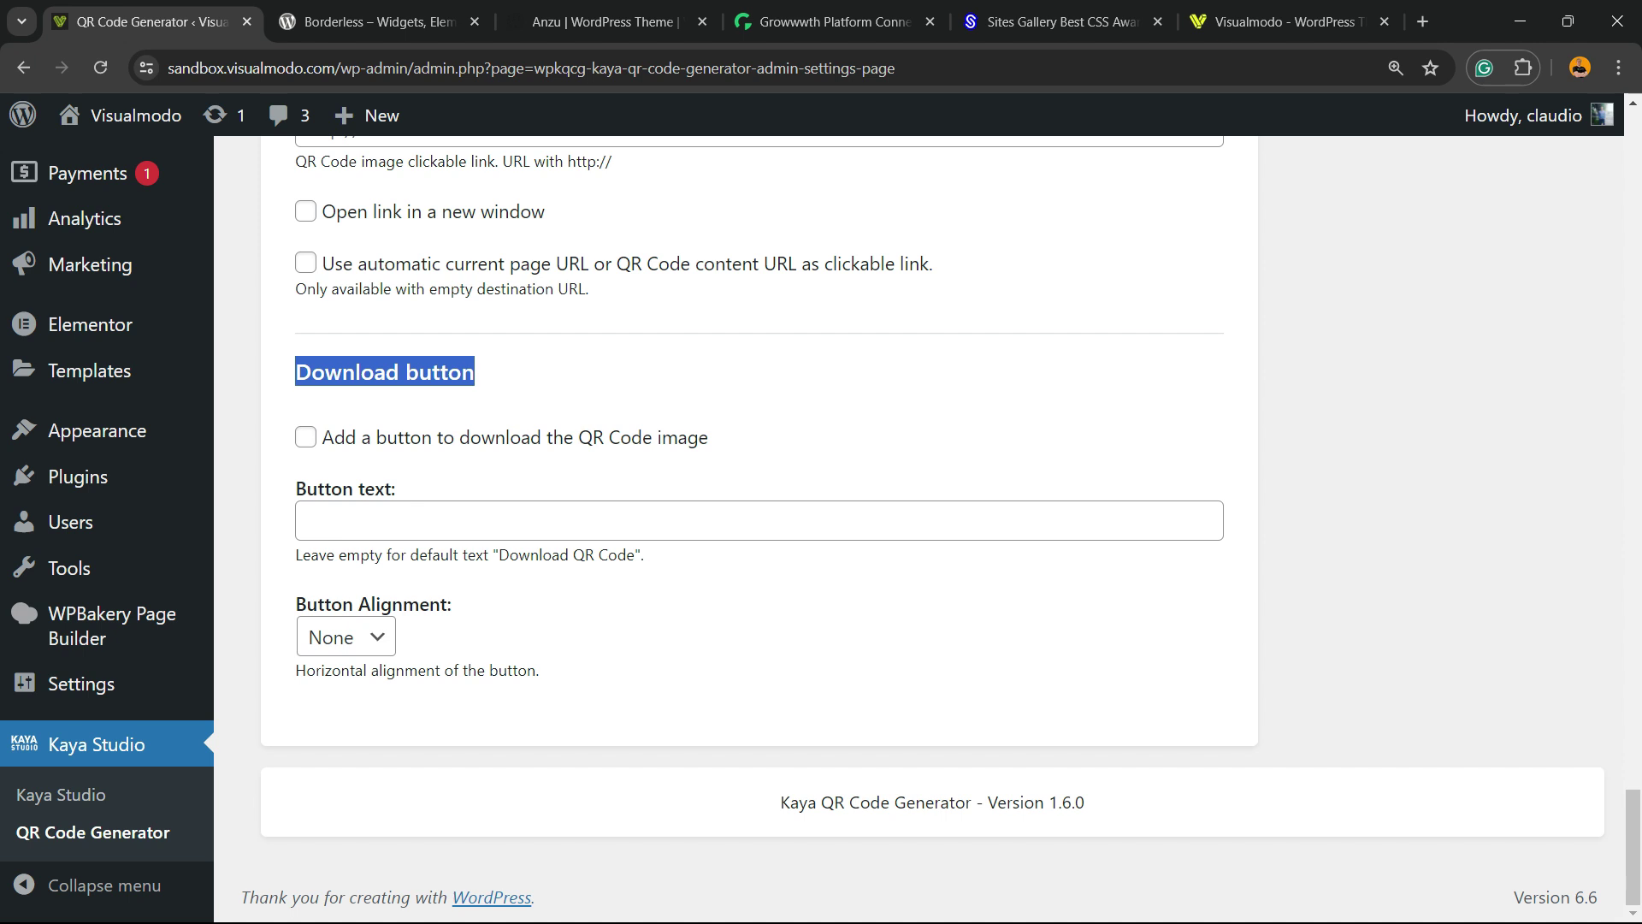
click(305, 436)
click(307, 520)
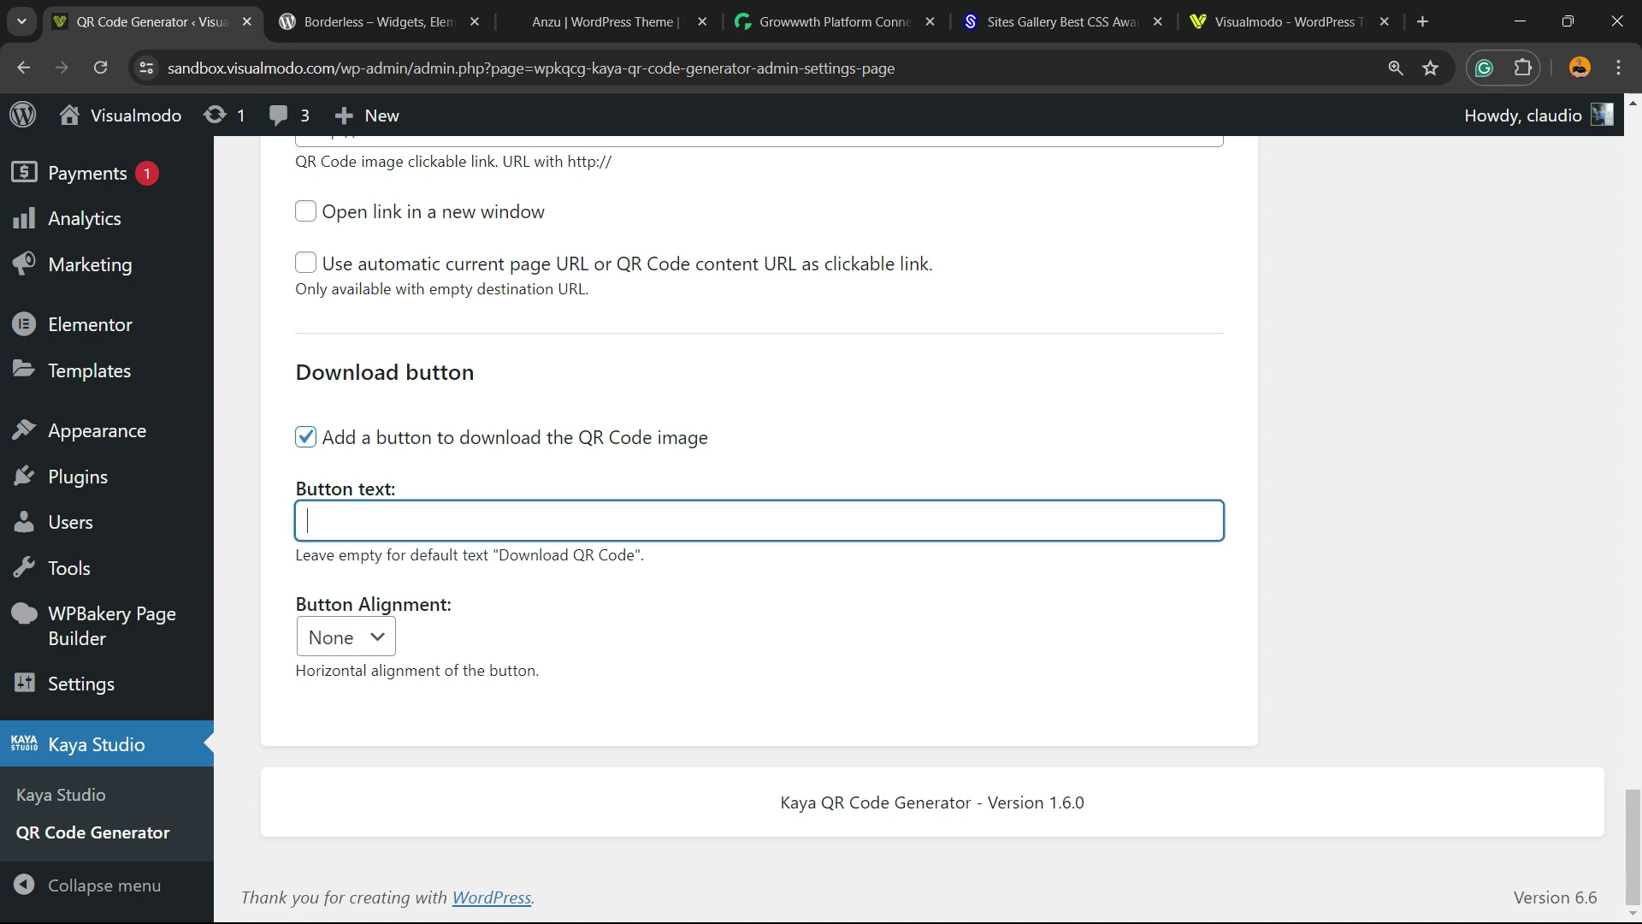
click(346, 636)
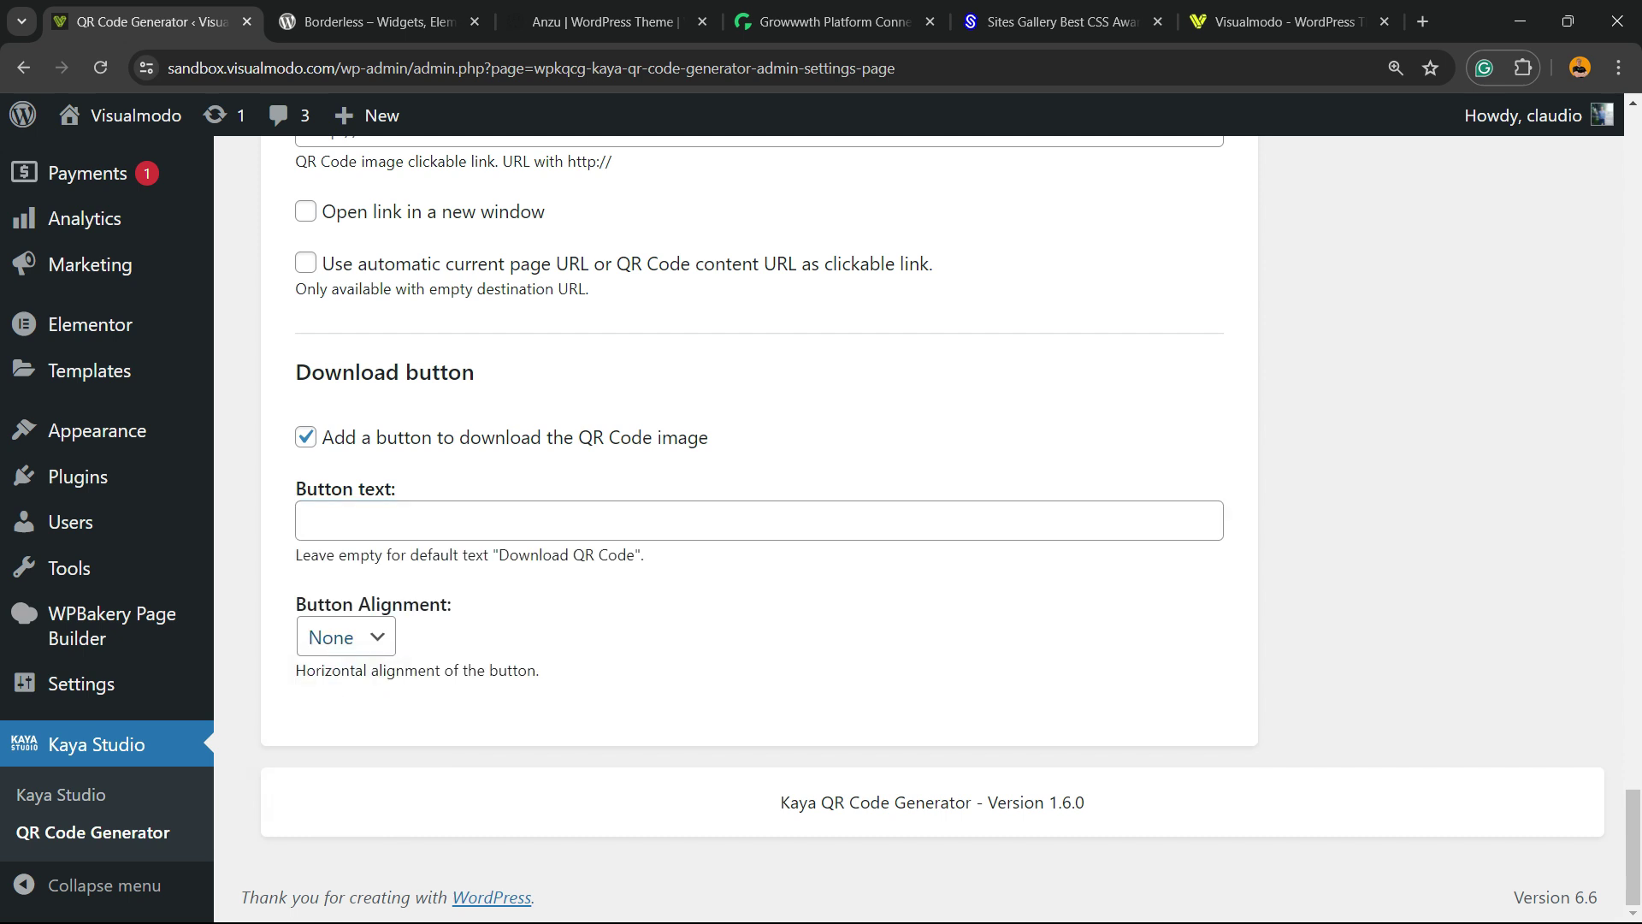
Check the QR code preview and copy the complete generated kaya_qrcode shortcode
scroll(760, 513, up, 20)
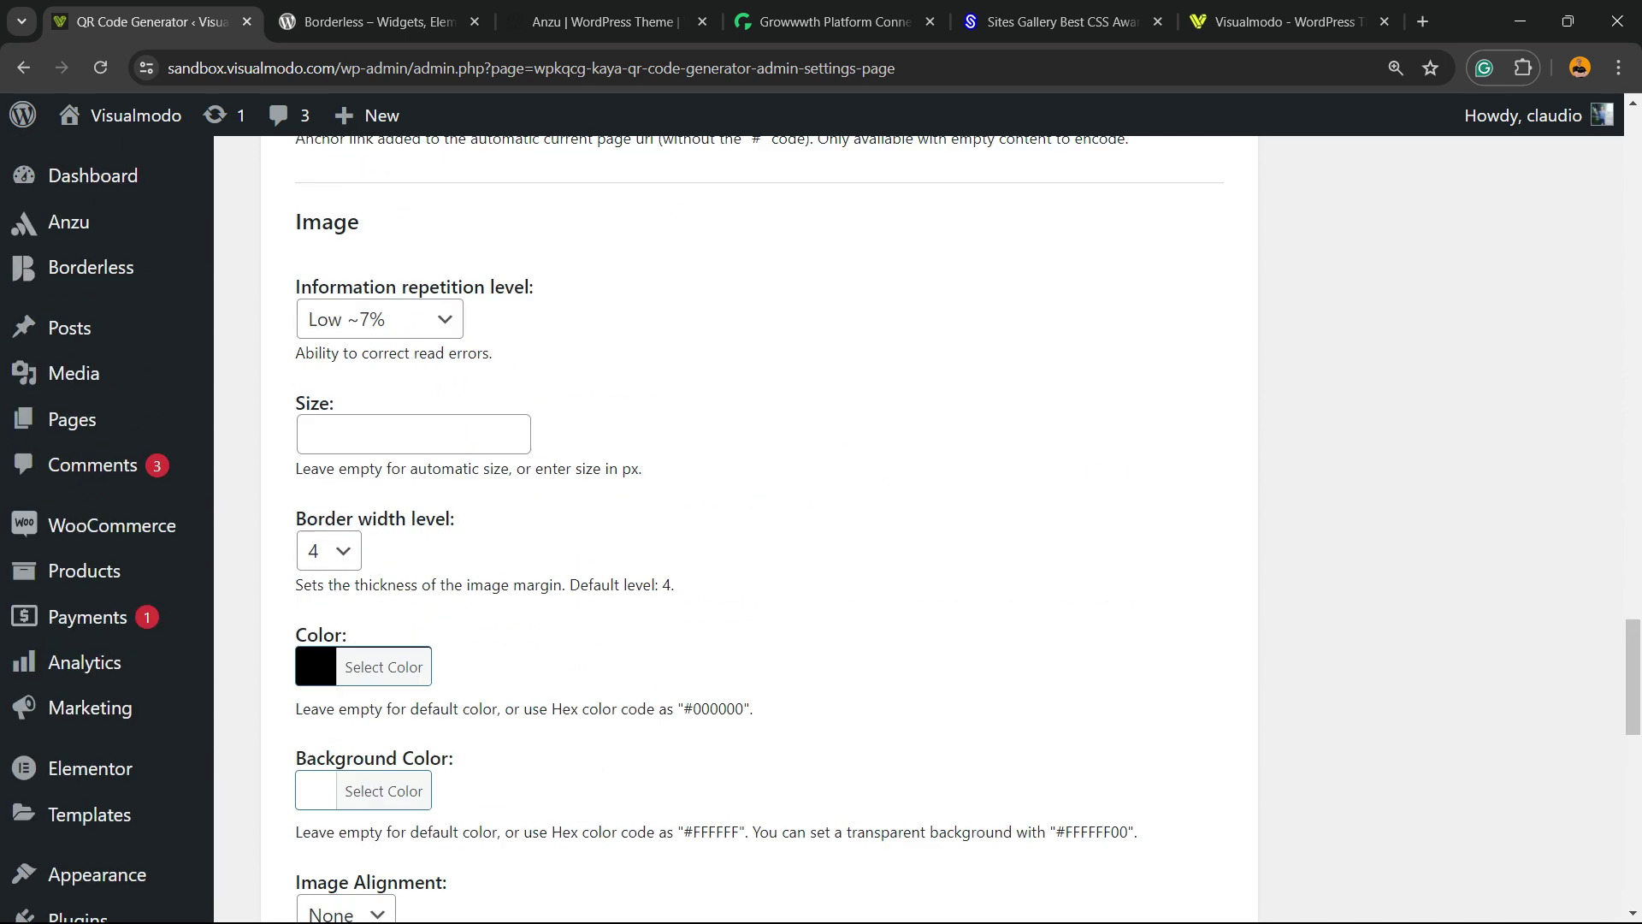
scroll(759, 513, up, 3)
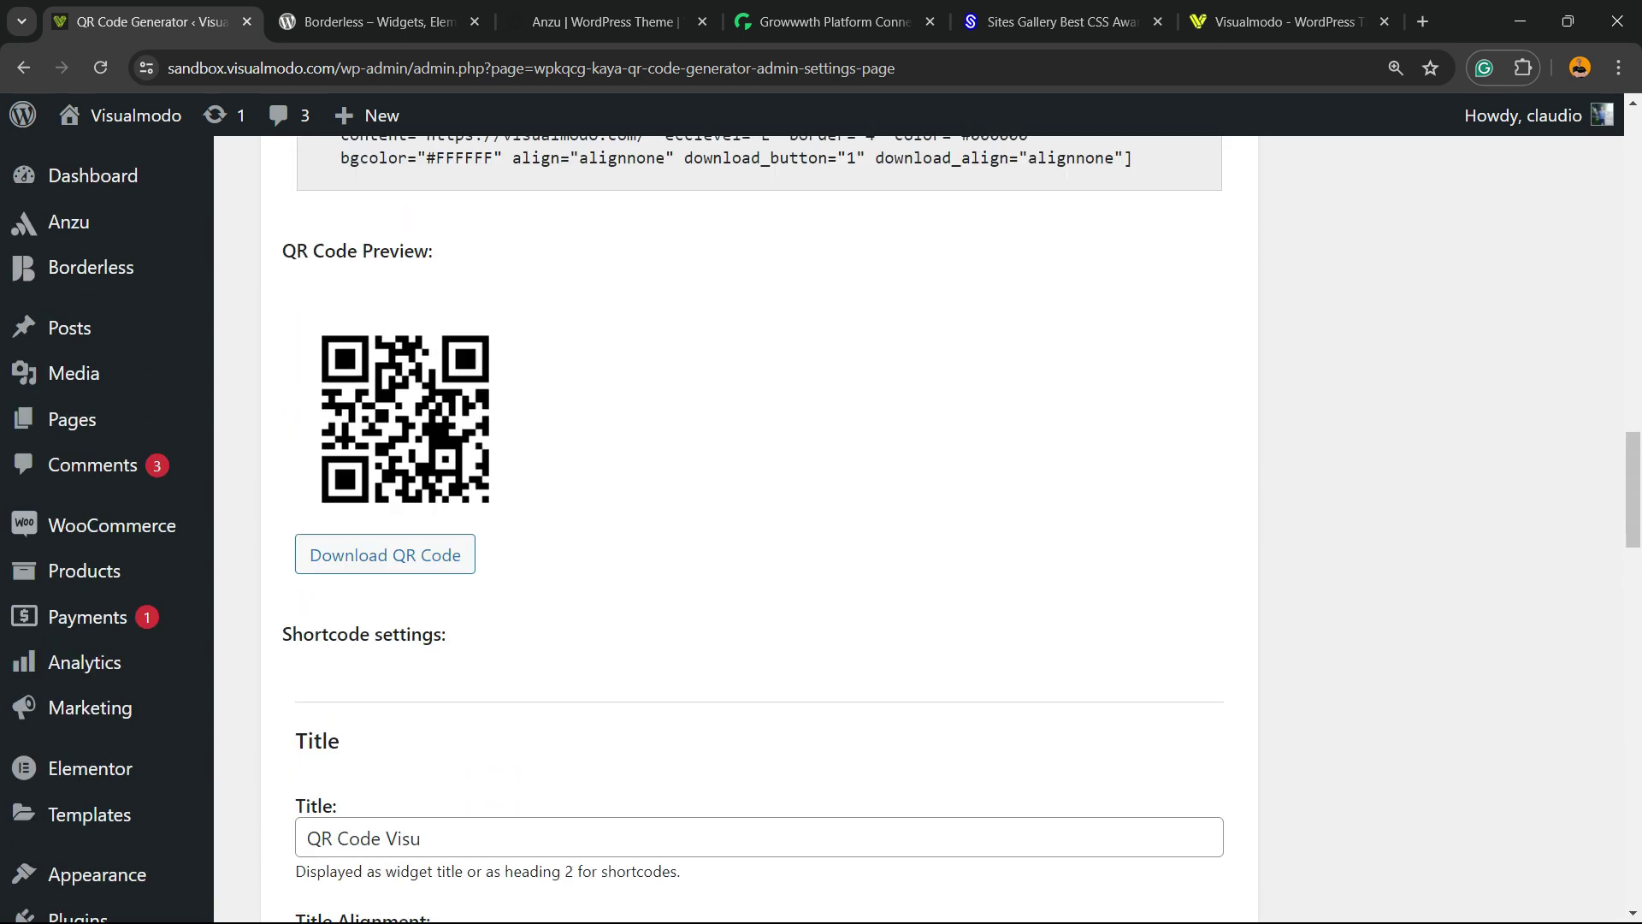
scroll(760, 513, up, 3)
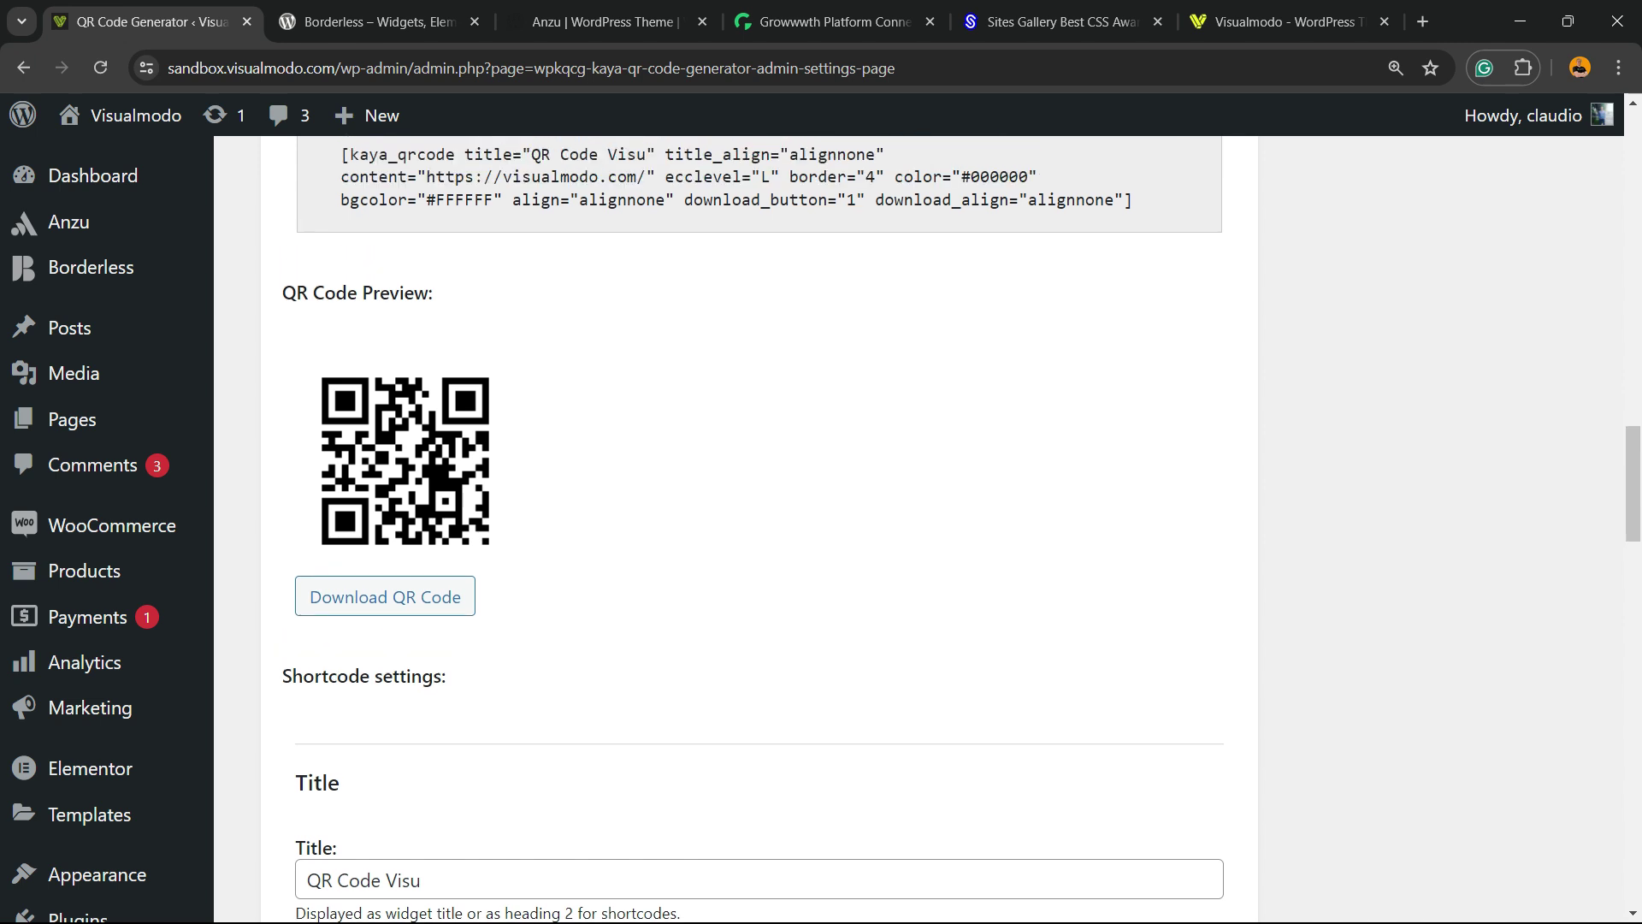
triple_click(402, 325)
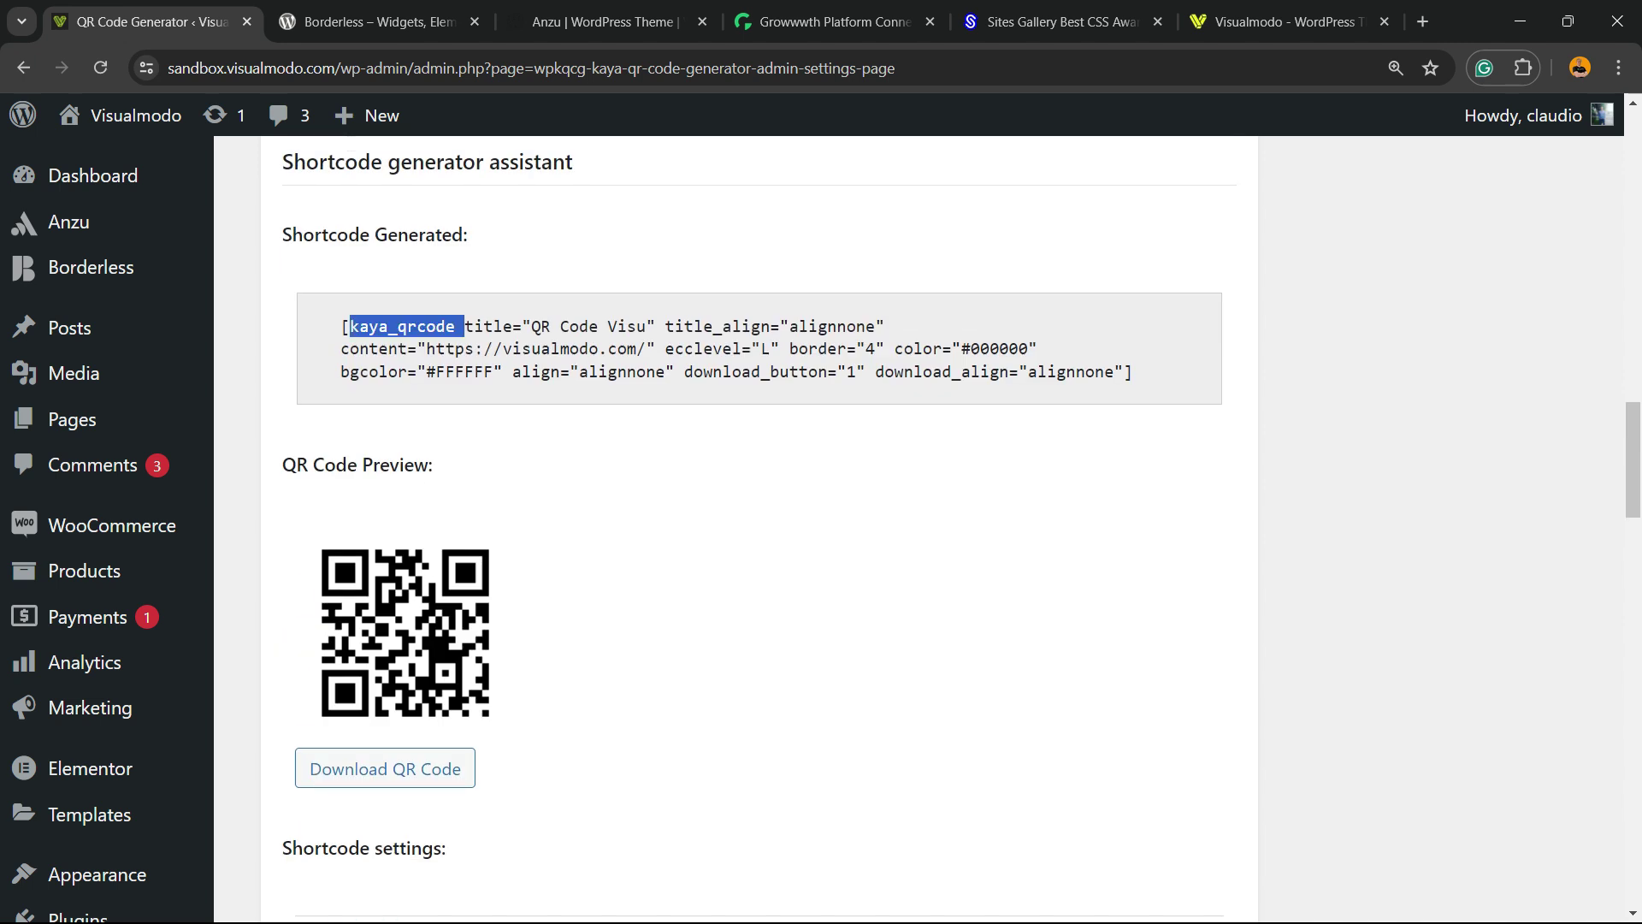
triple_click(550, 348)
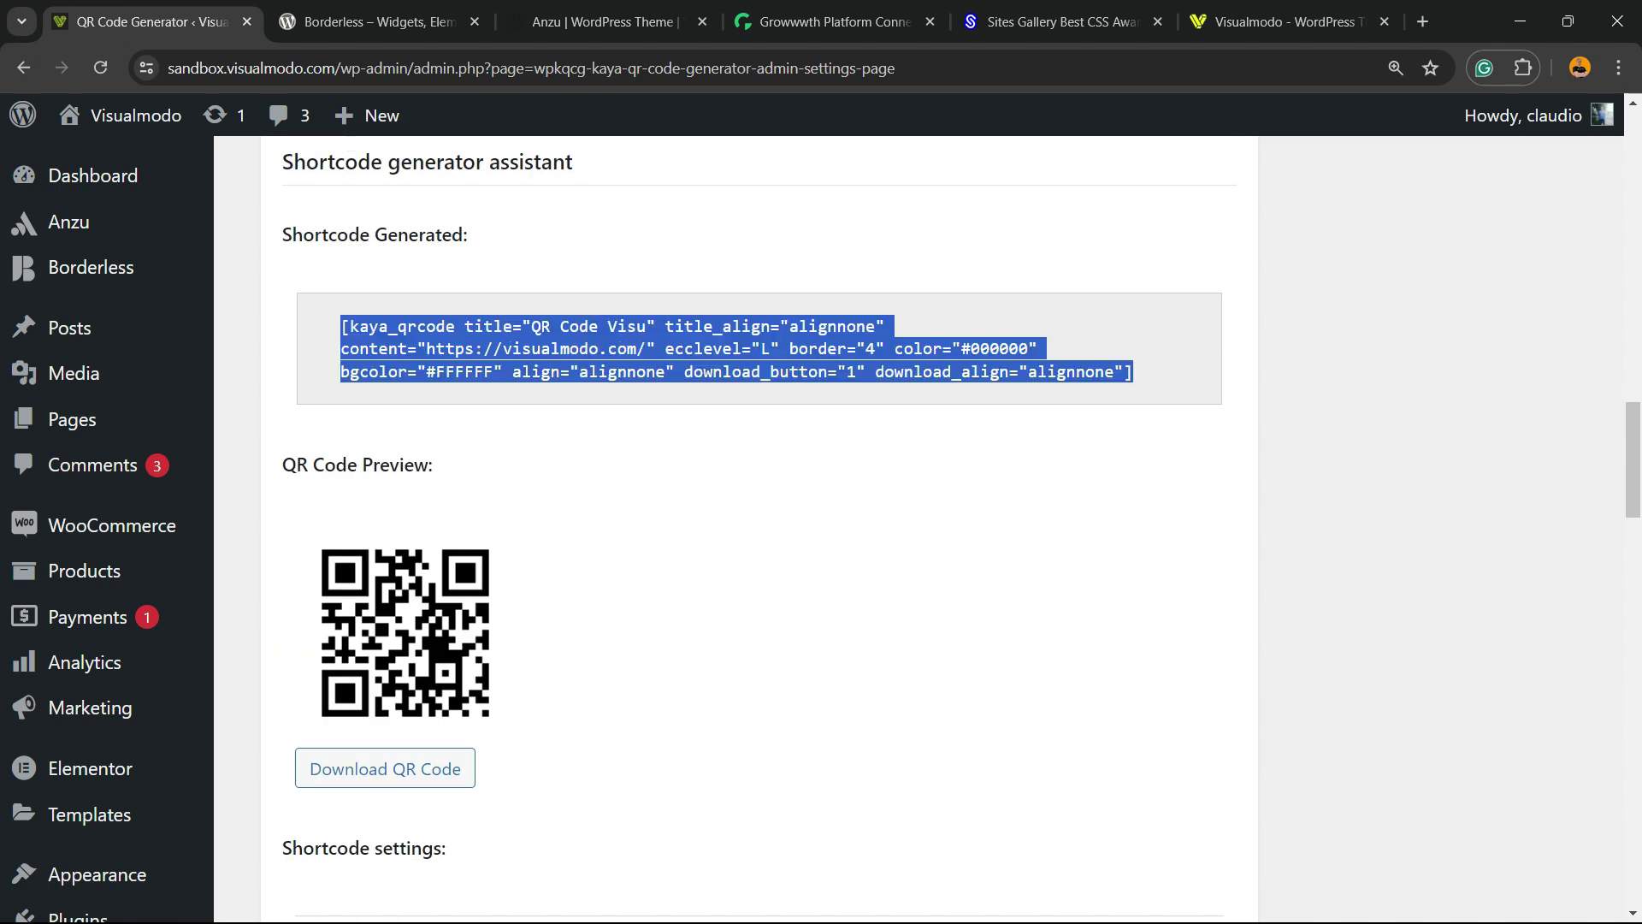
right_click(501, 346)
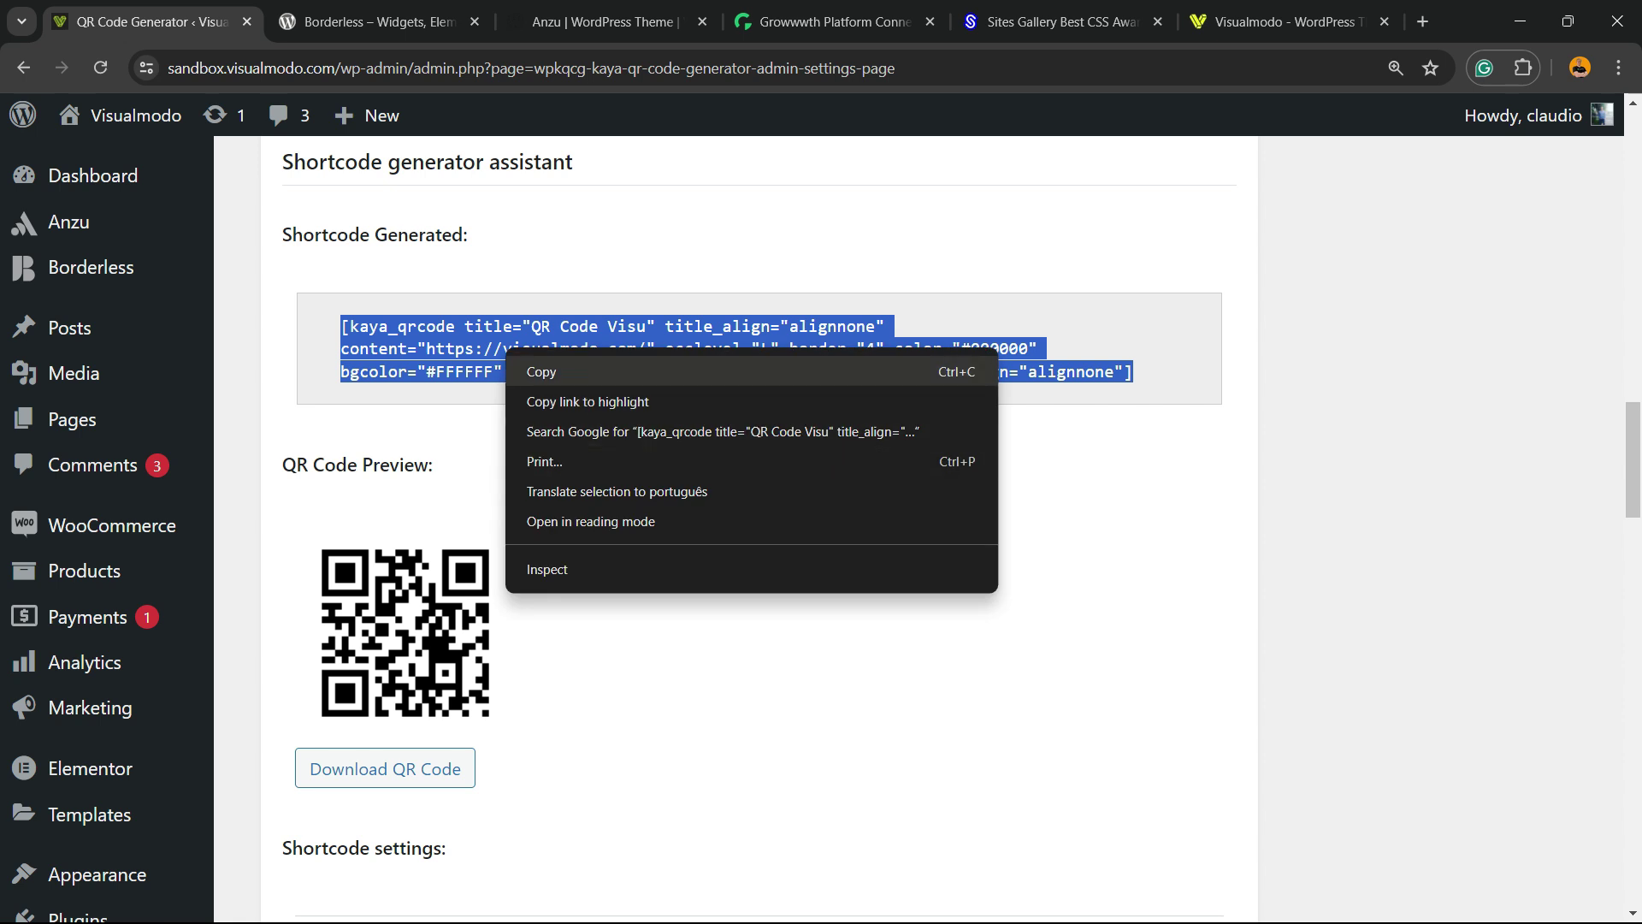
click(539, 372)
Start a new WordPress post
scroll(759, 513, up, 5)
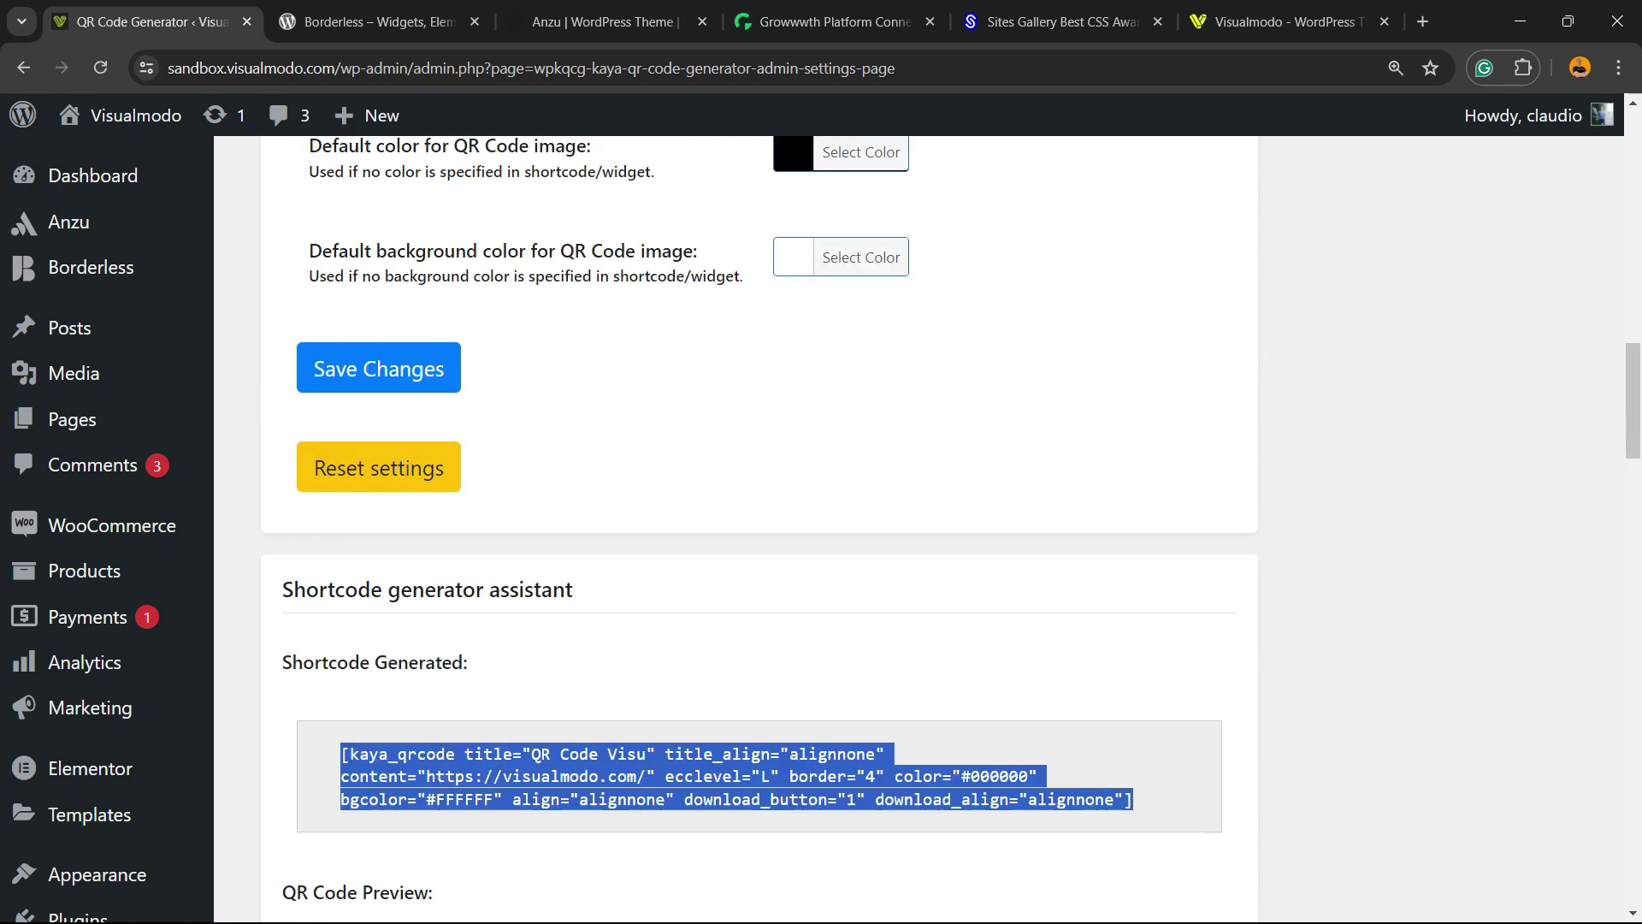
mouse_move(129, 328)
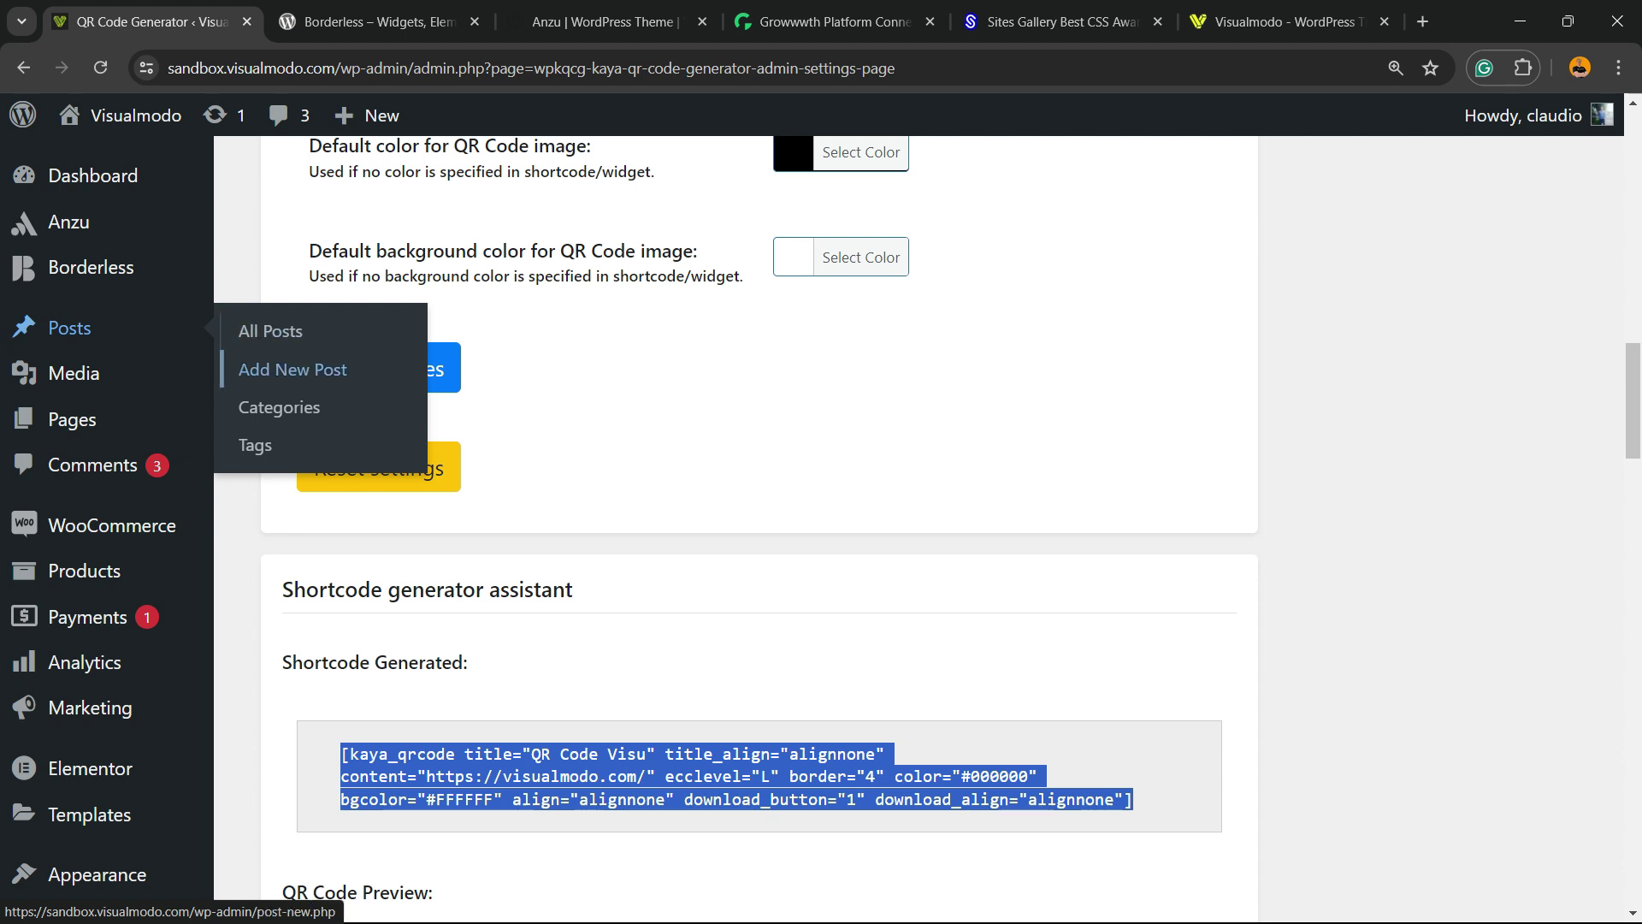
click(293, 370)
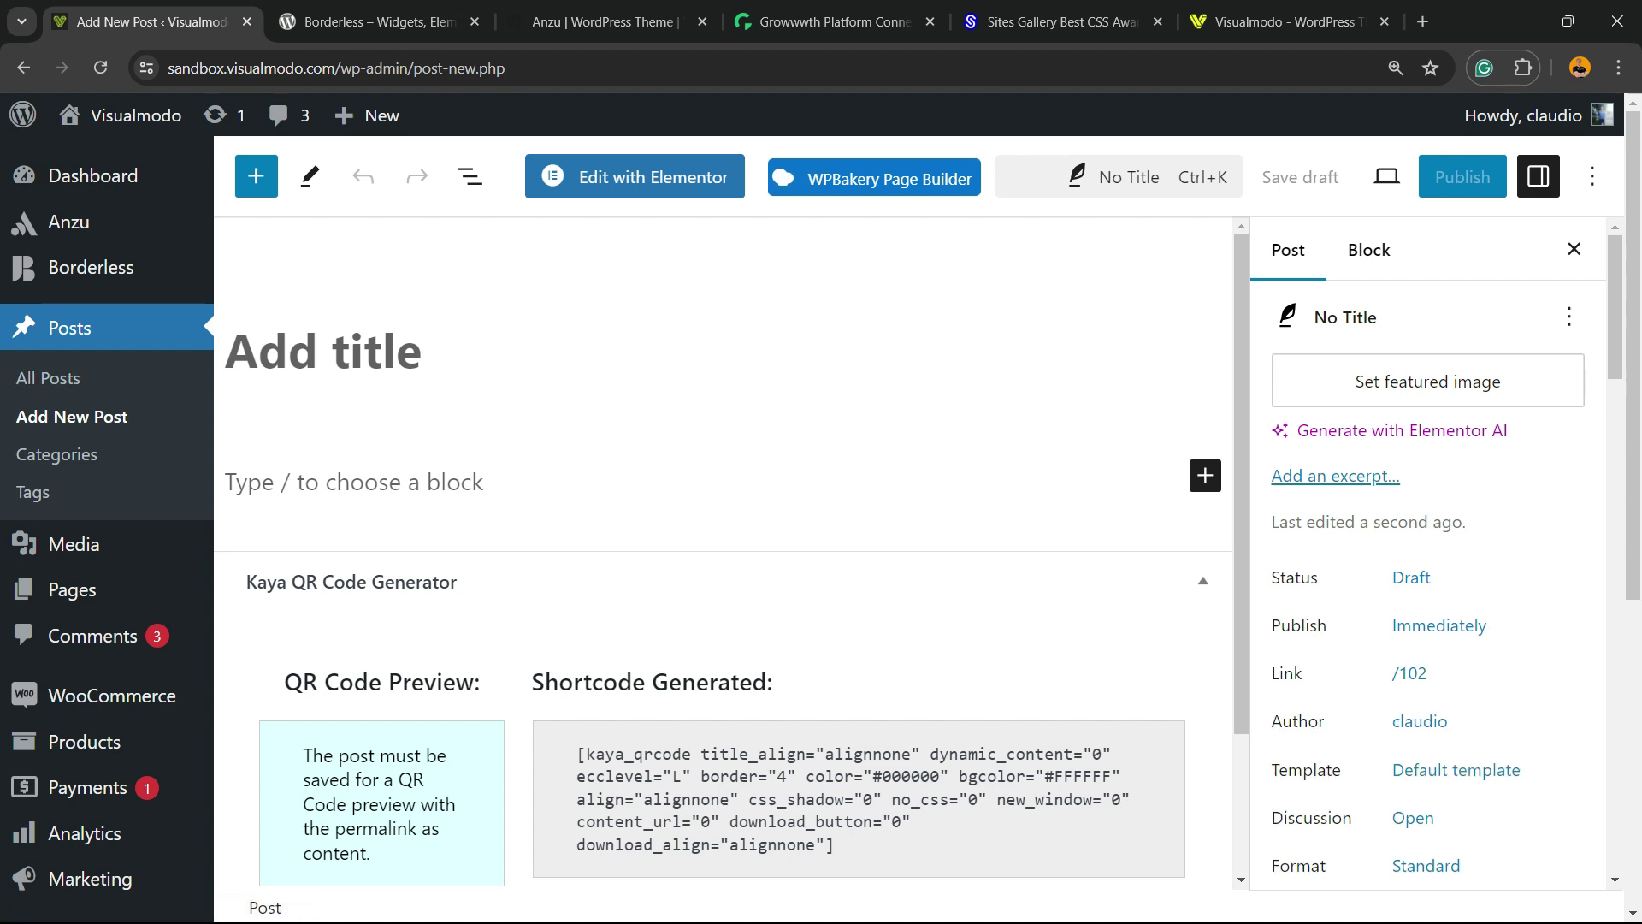
Show the shortcode generator assistant in the new post's Kaya QR Code Generator section
scroll(723, 556, down, 2)
scroll(107, 513, down, 3)
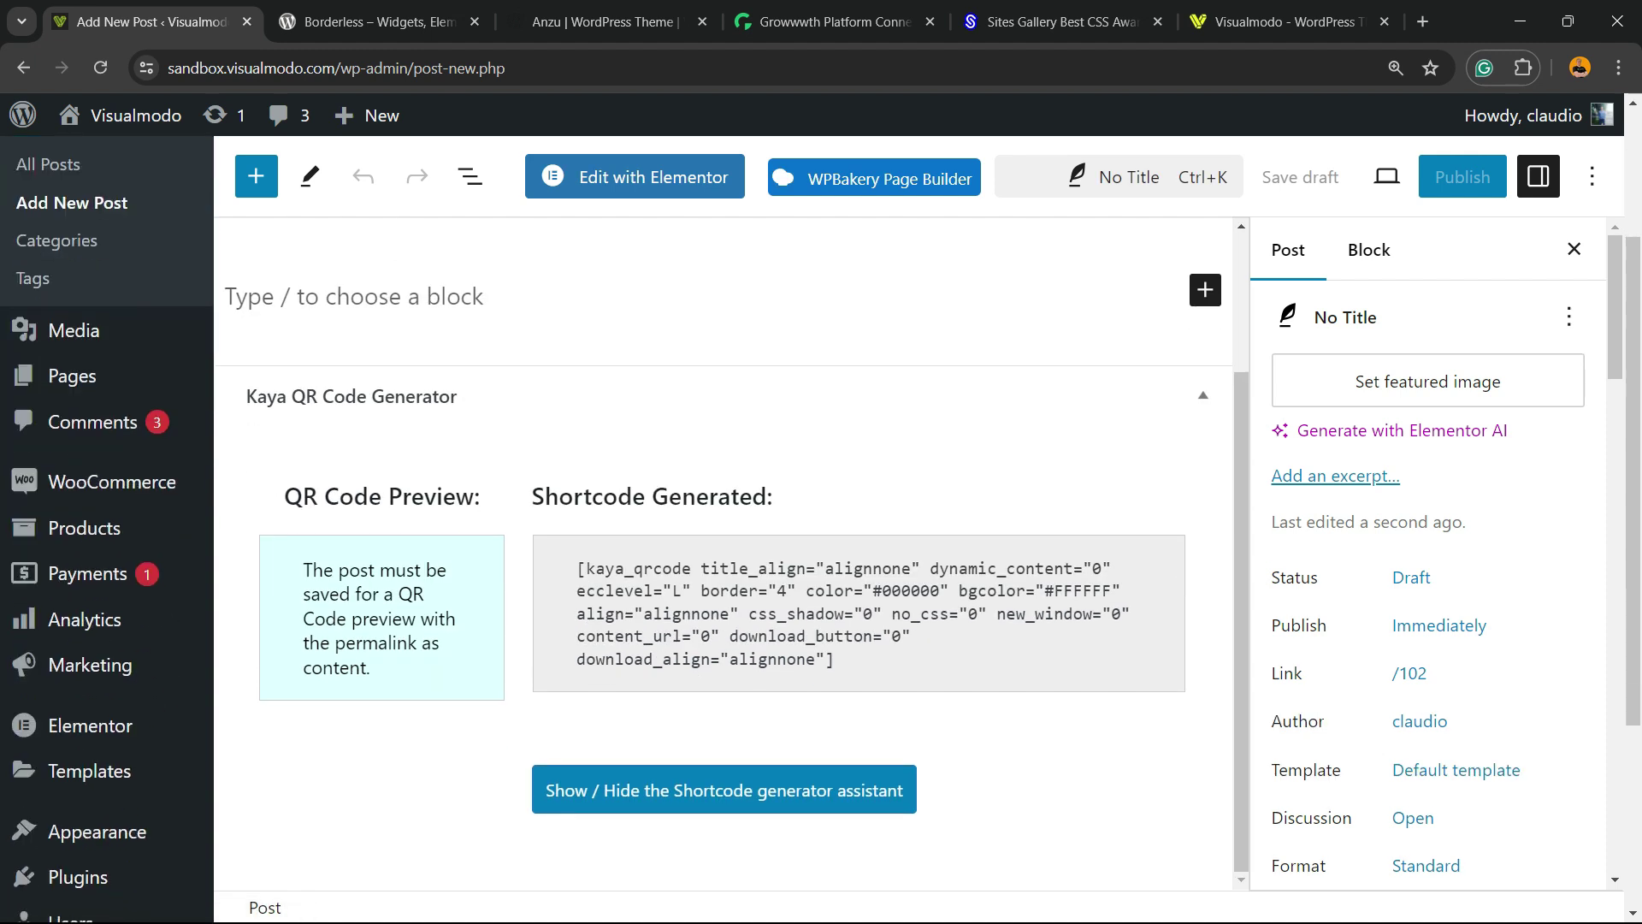
scroll(107, 513, down, 4)
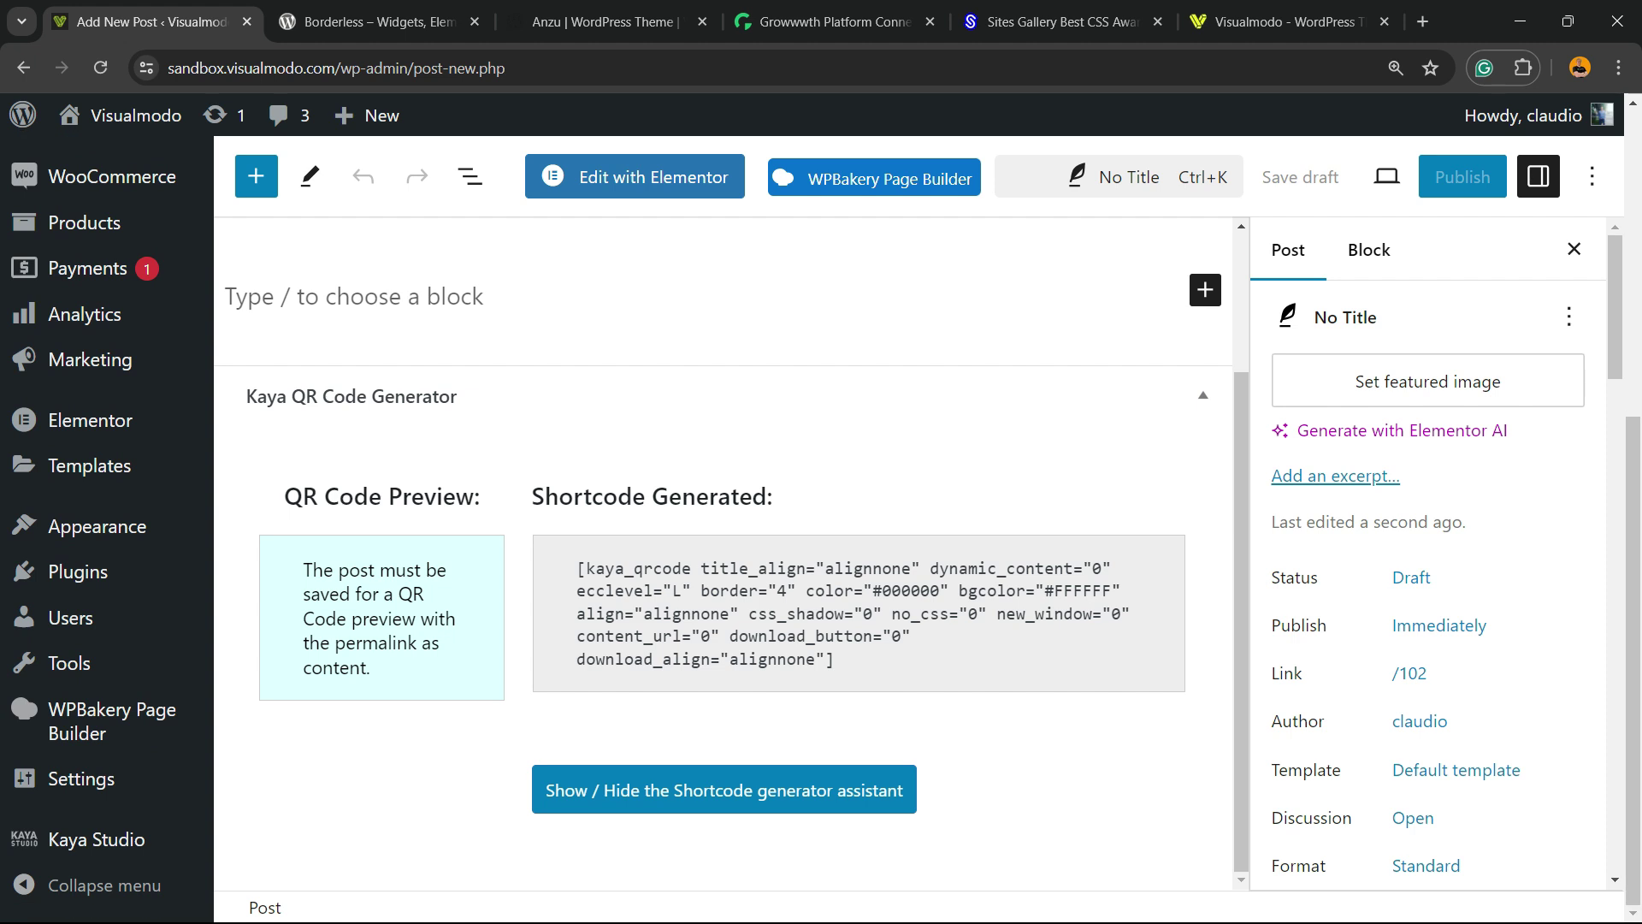
click(724, 789)
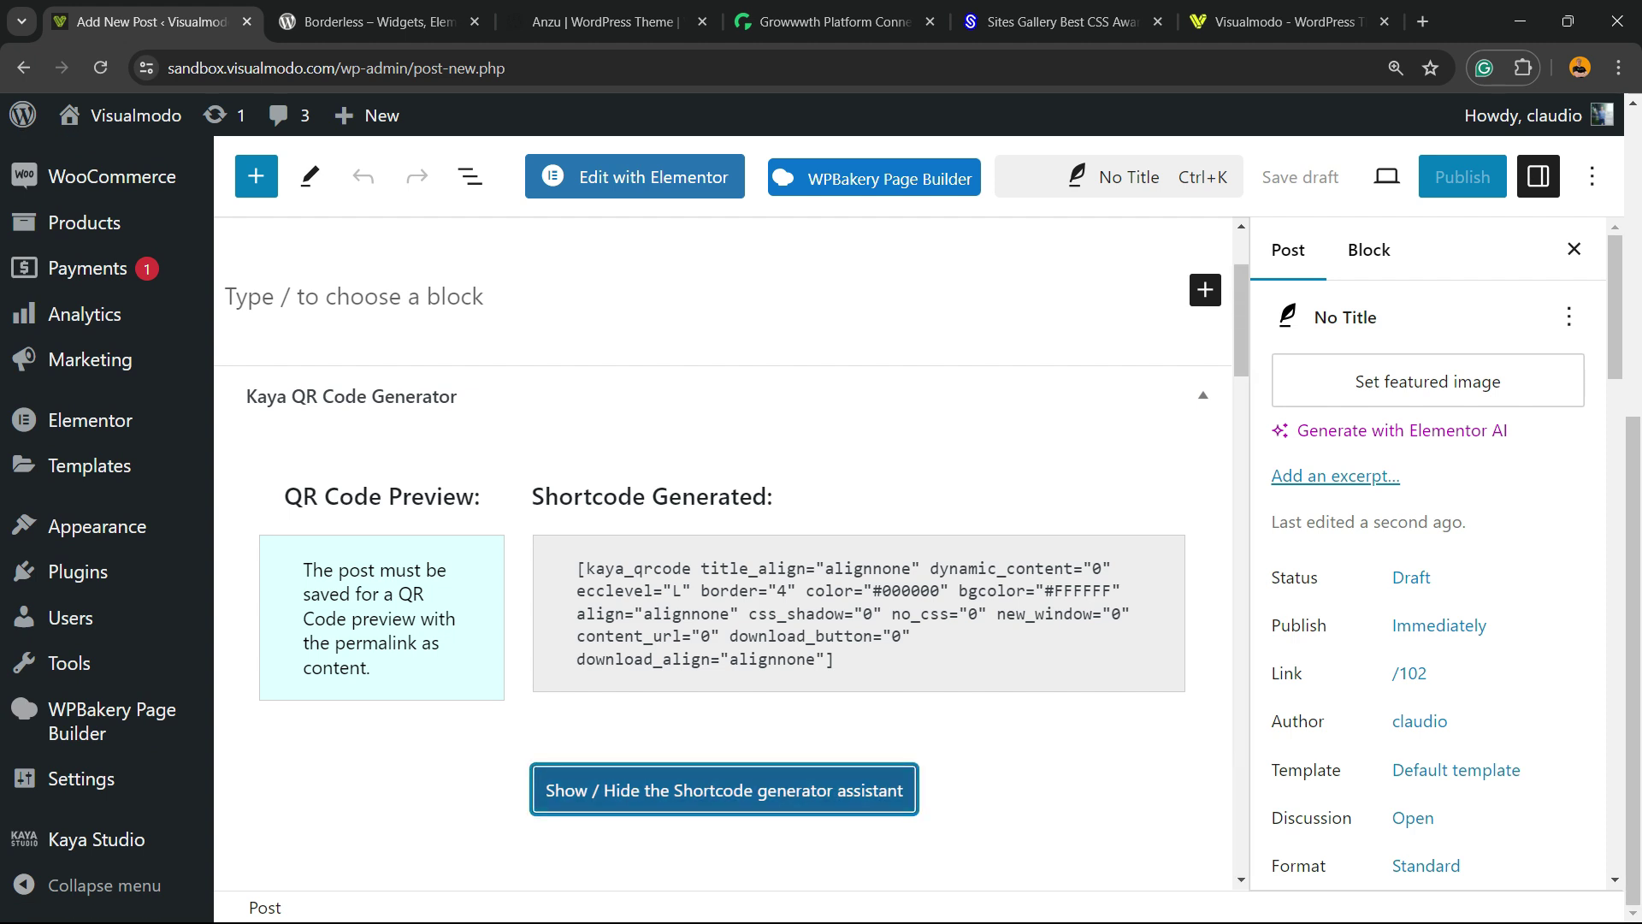
scroll(723, 556, down, 20)
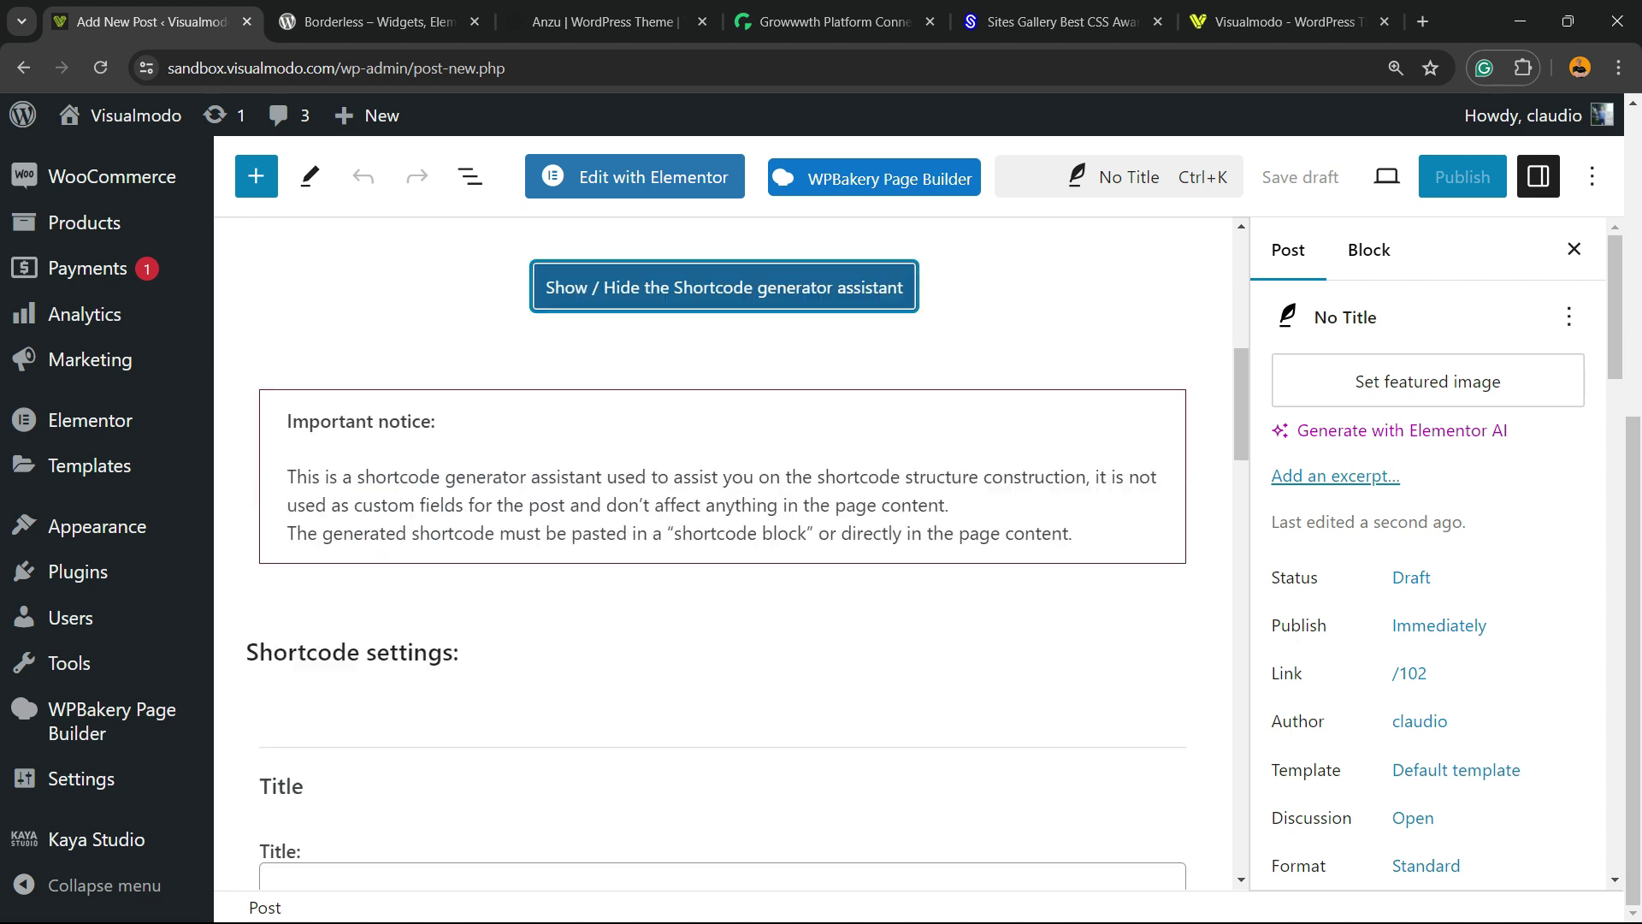
scroll(723, 556, down, 12)
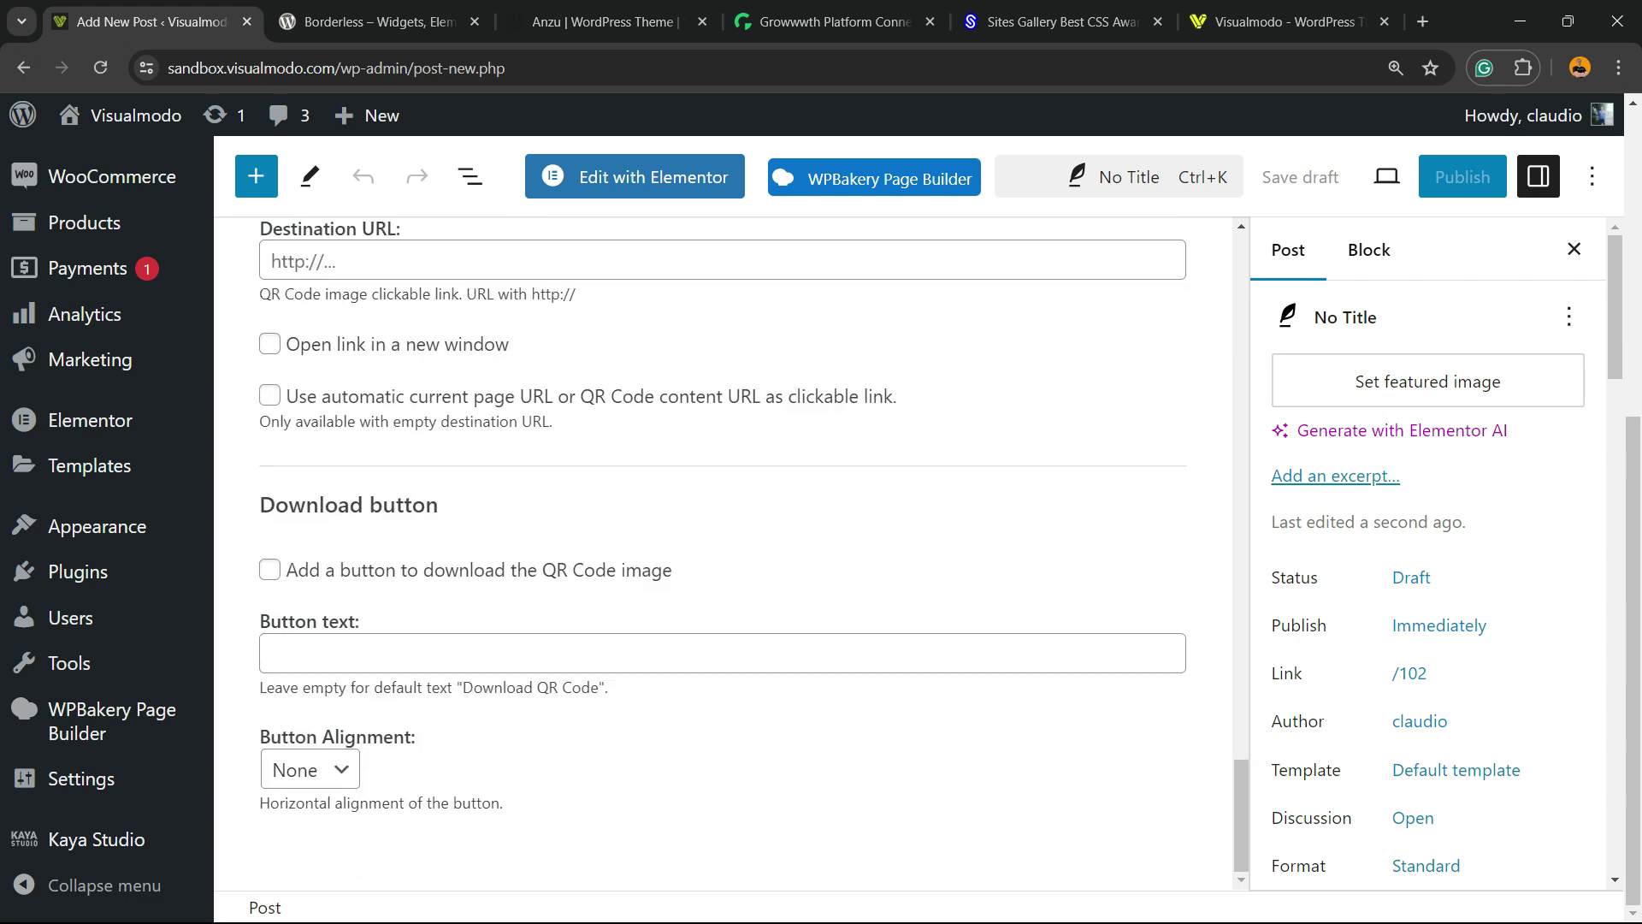
scroll(724, 556, up, 20)
scroll(723, 555, up, 8)
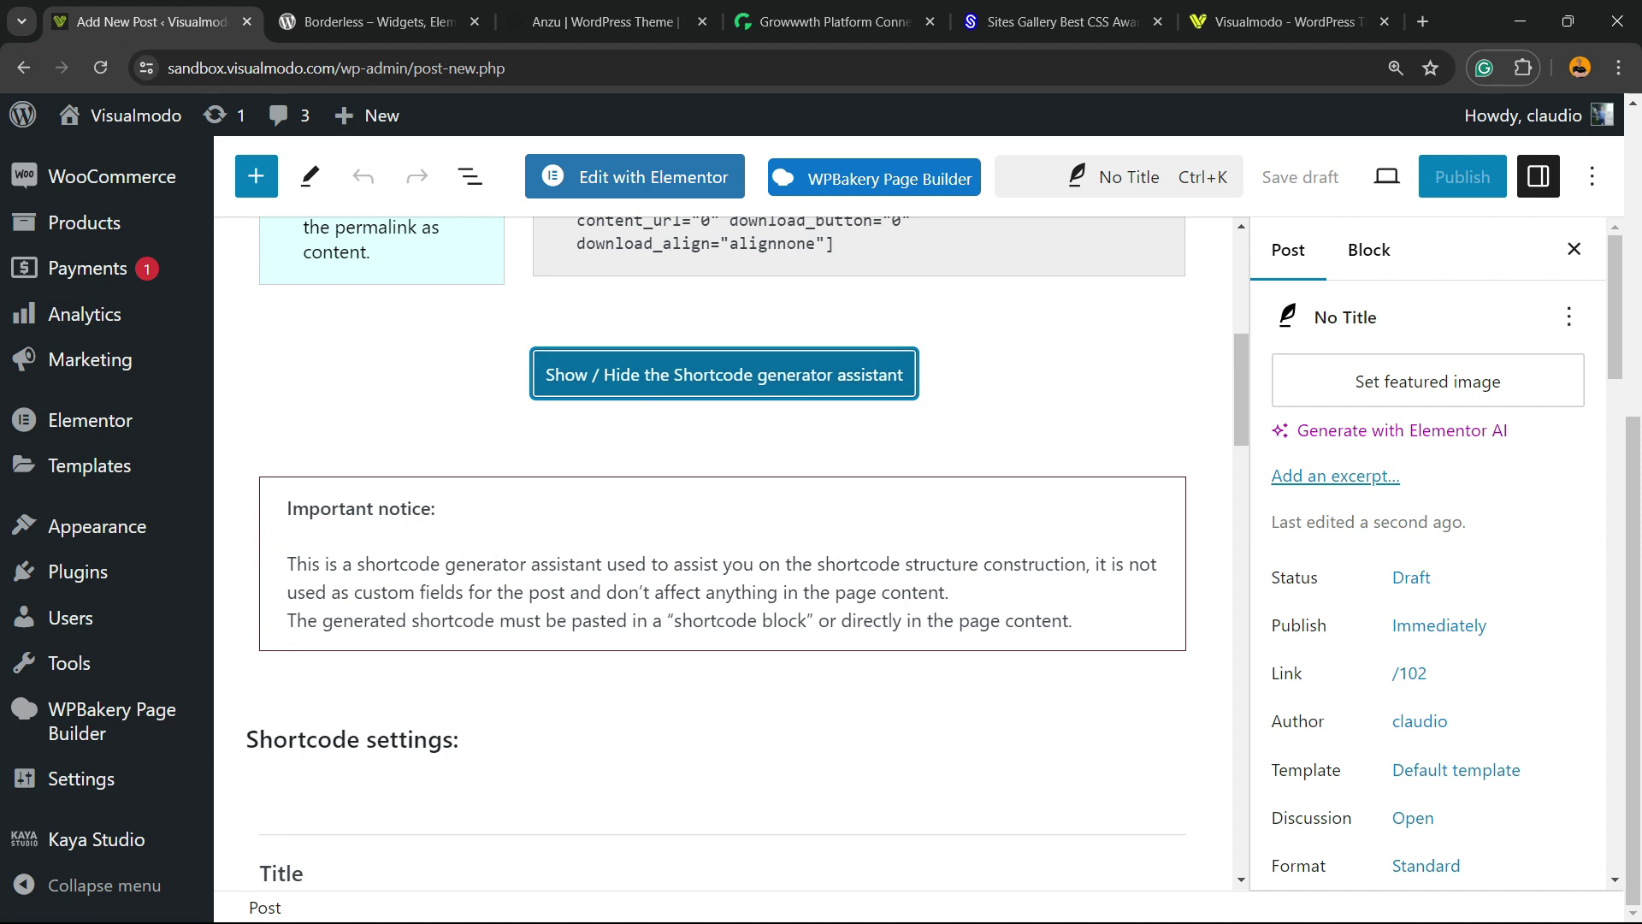
scroll(723, 556, up, 7)
click(354, 481)
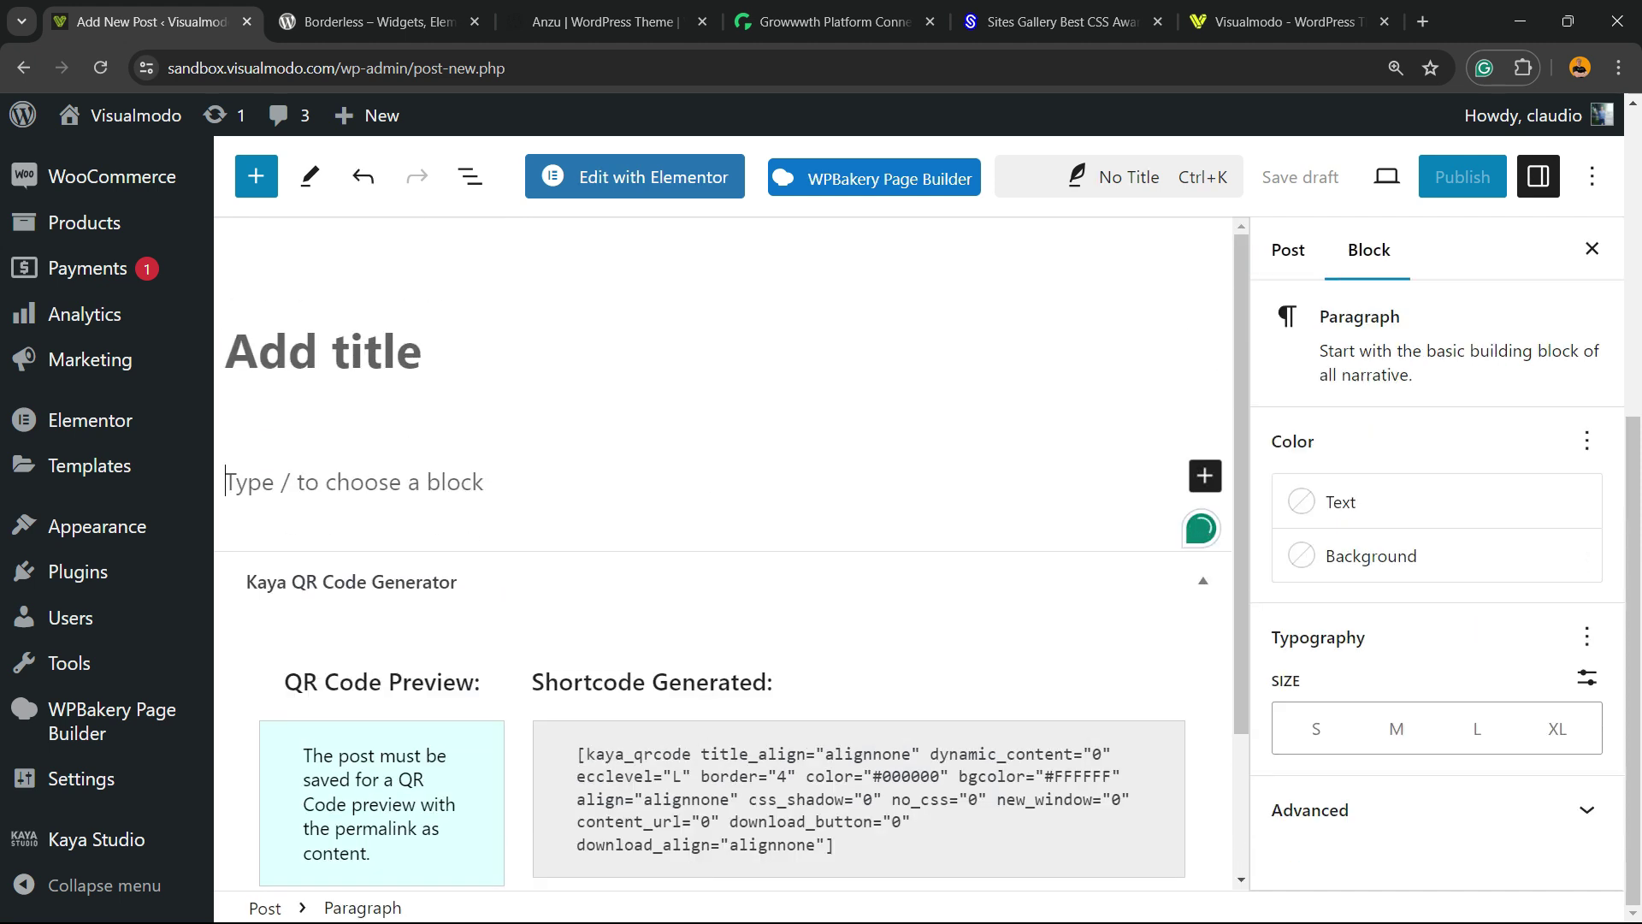
click(1205, 475)
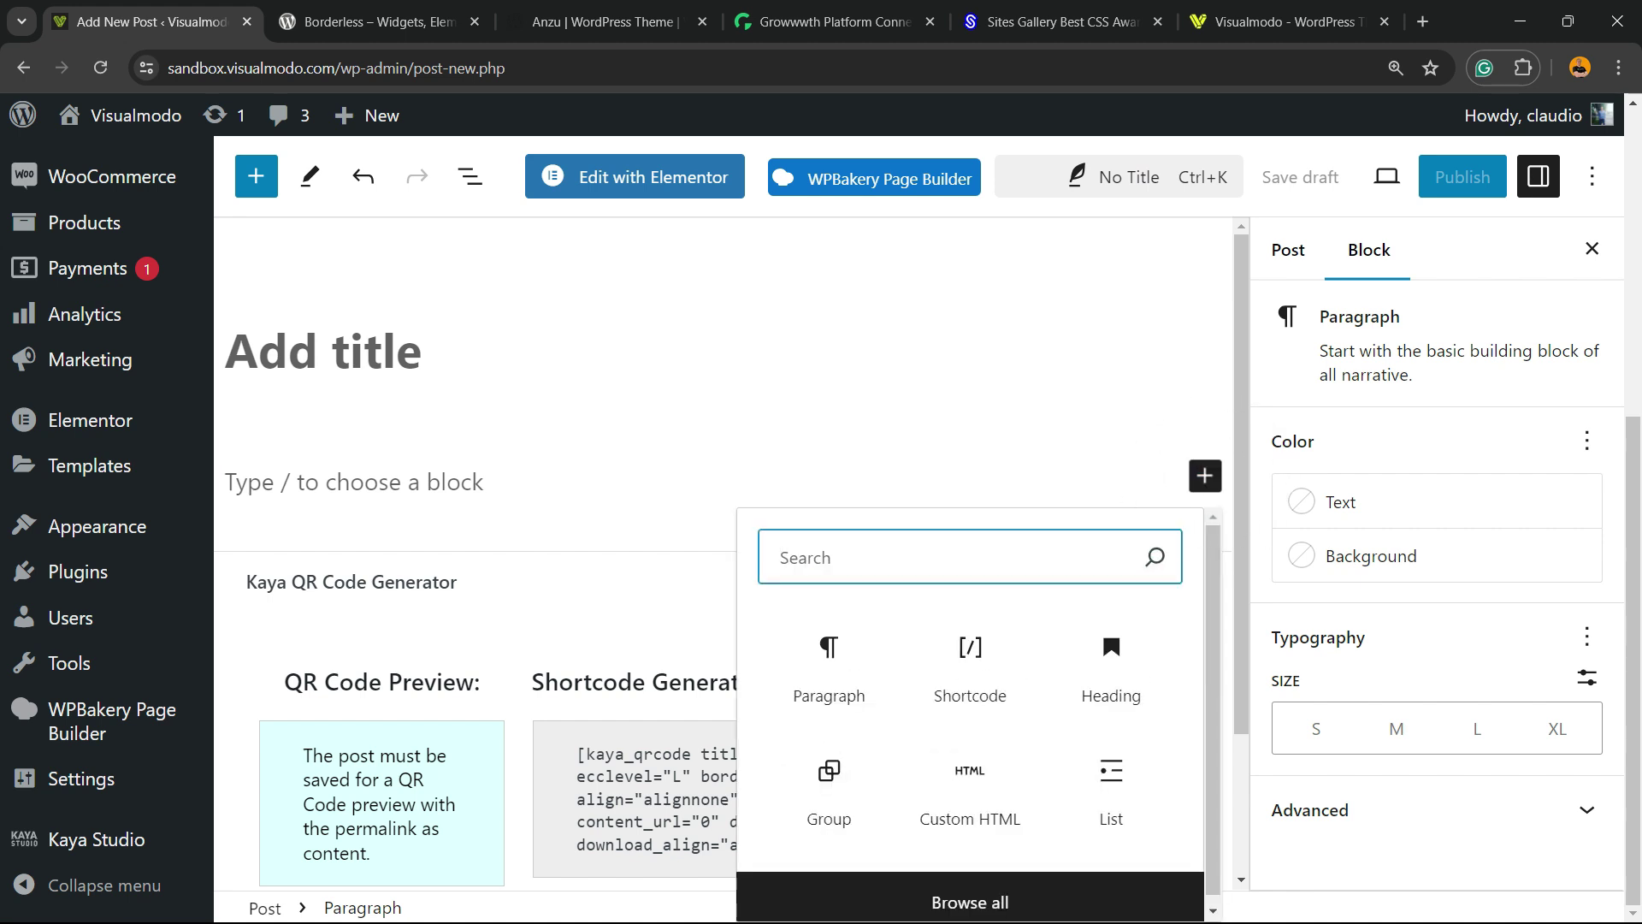
click(960, 662)
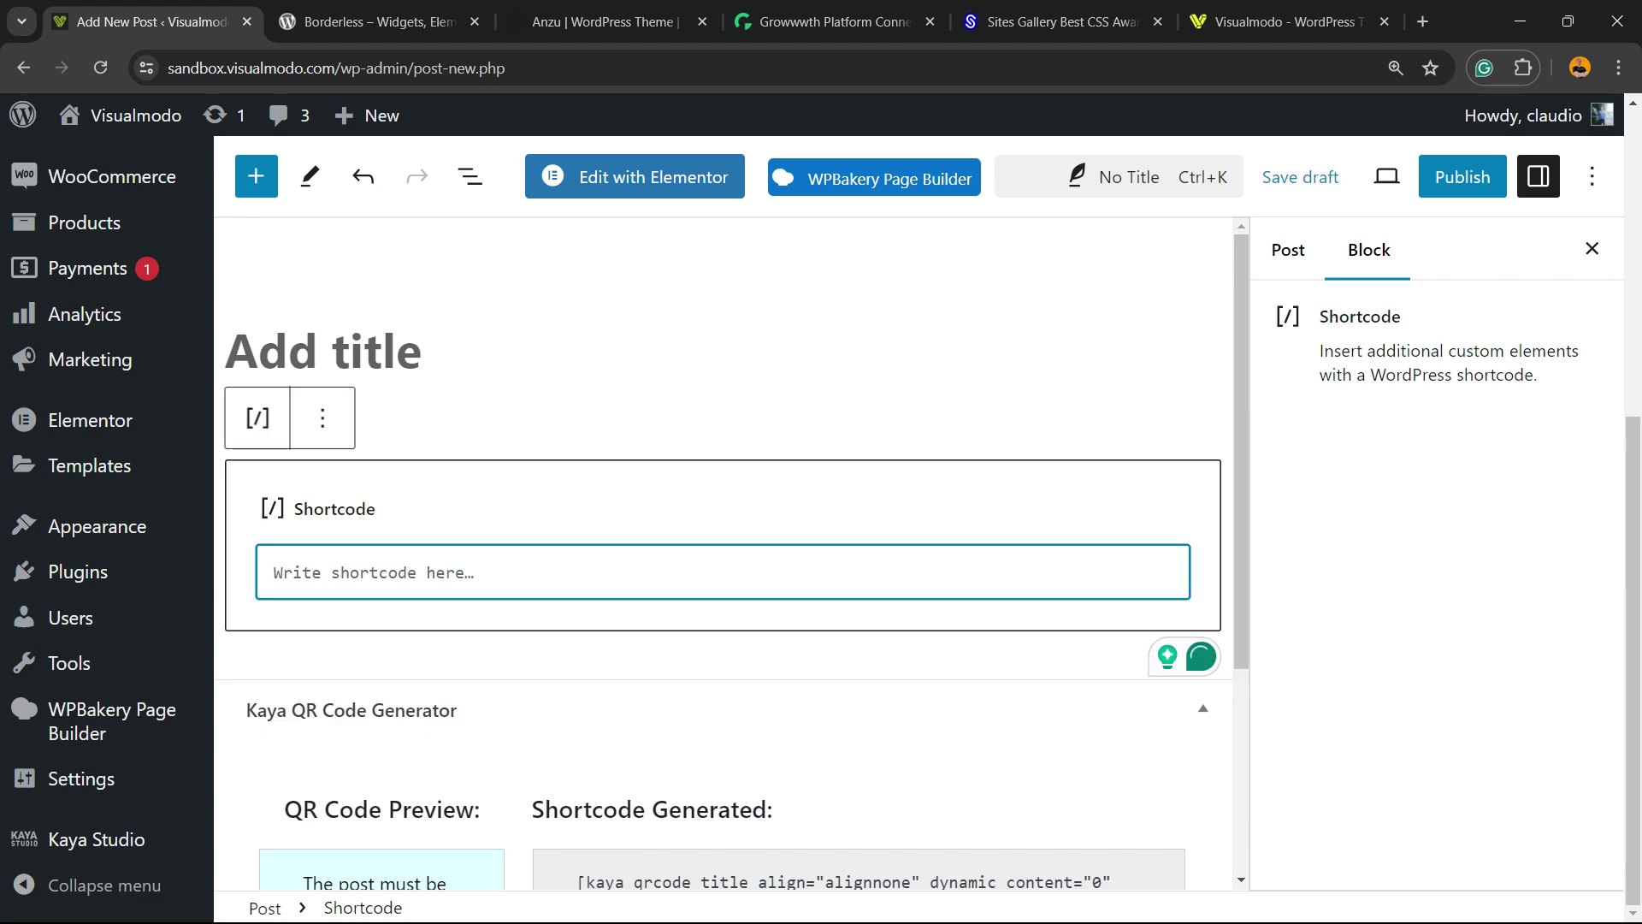
text([kaya_qrcode title="QR Code Visu" title_align="alignnone" content="https://visualmodo.com/" ecclevel="L" border="4" color="#000000" bgcolor="#FFFFFF" align="alignnone" download_button="1" download_align="alignnone"])
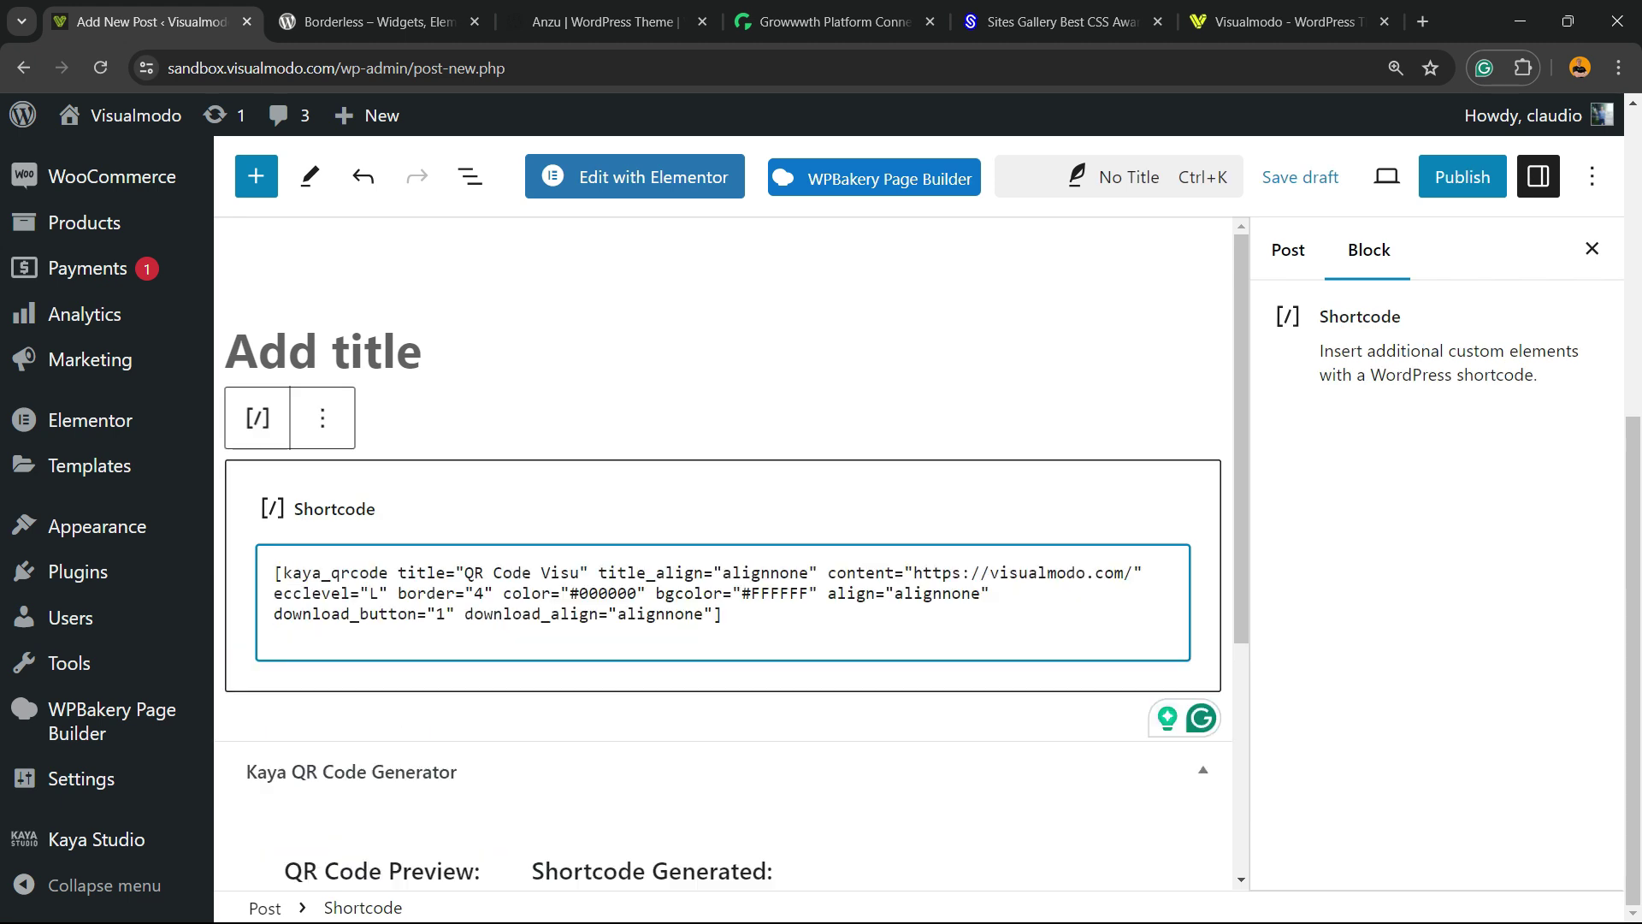
key(BackSpace)
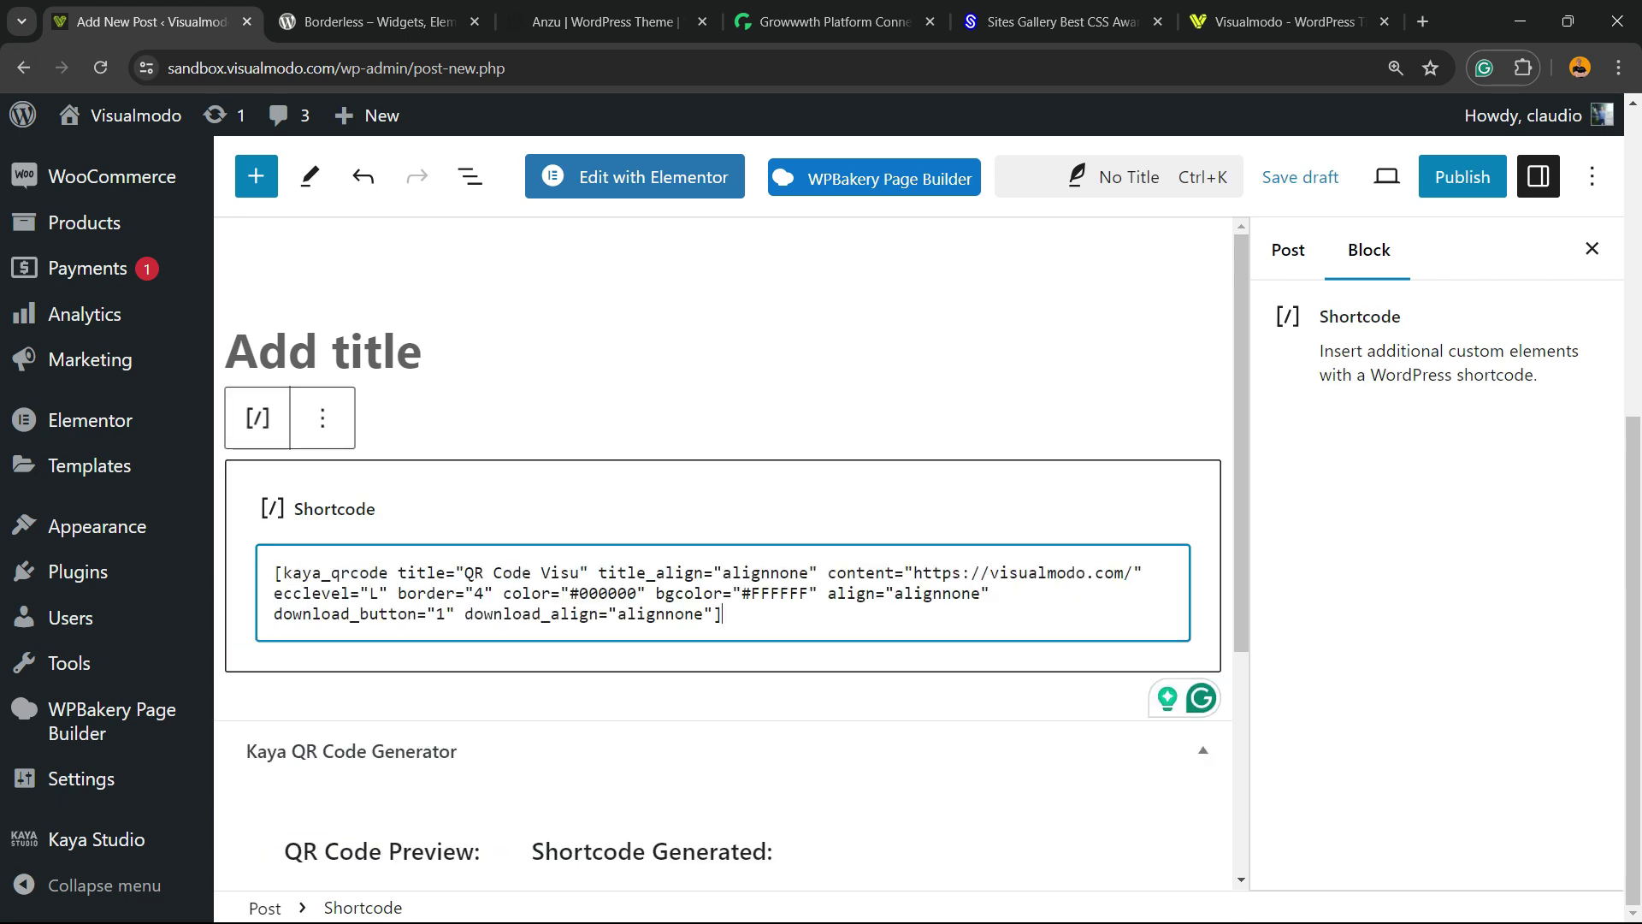
Publish the post and view its live page to check the QR code, comparing it with the Visualmodo homepage
click(1463, 176)
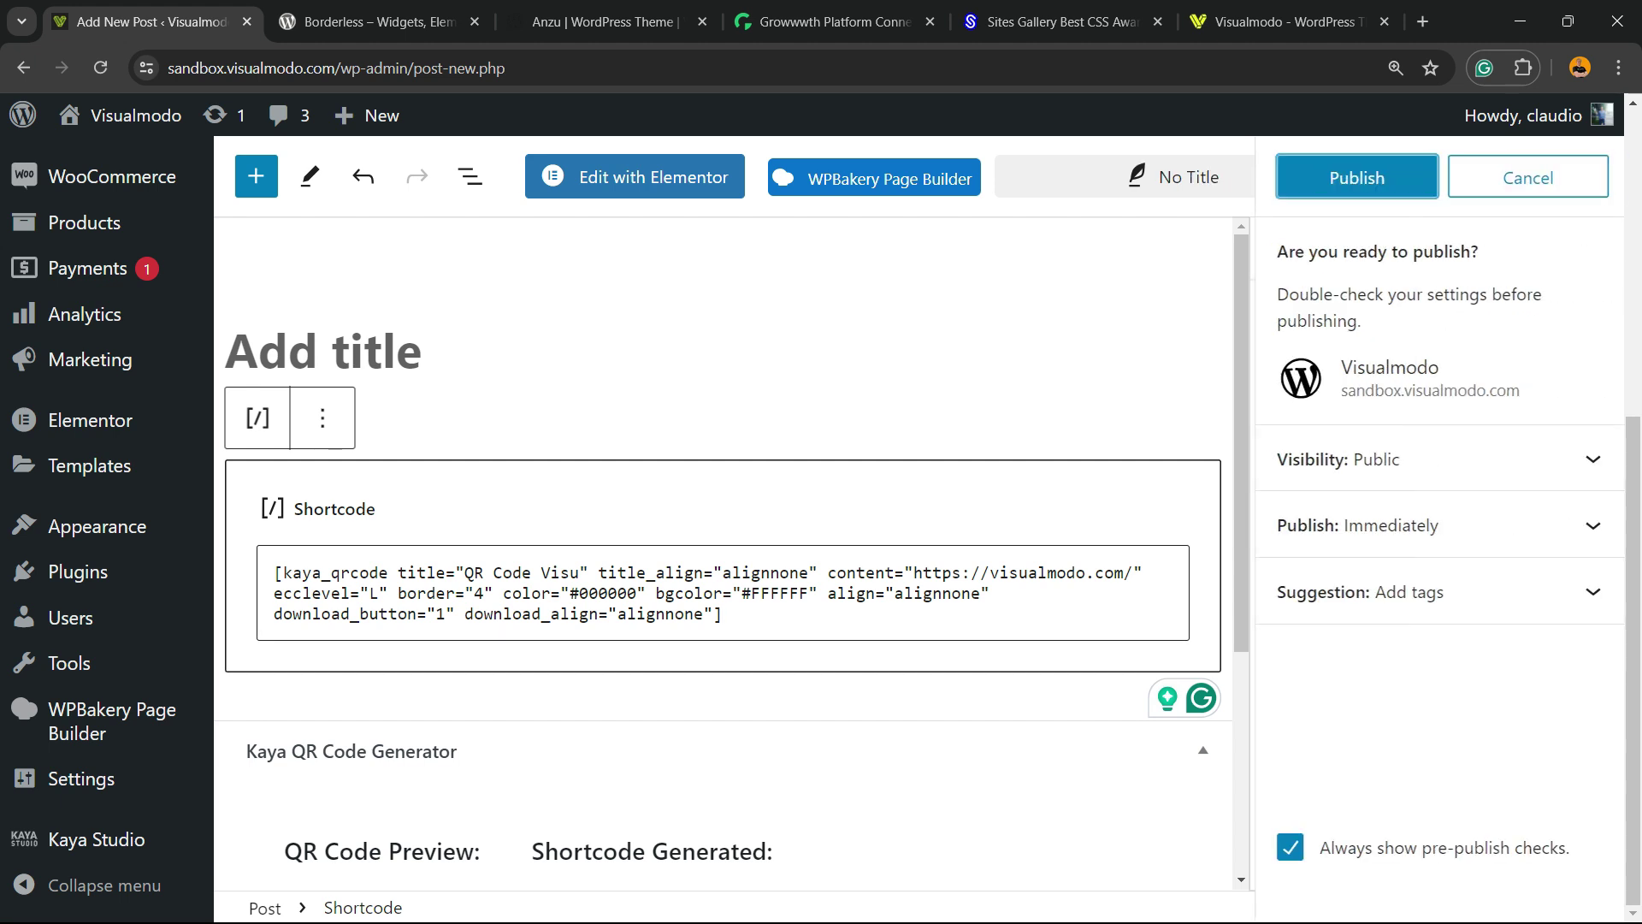
click(1350, 177)
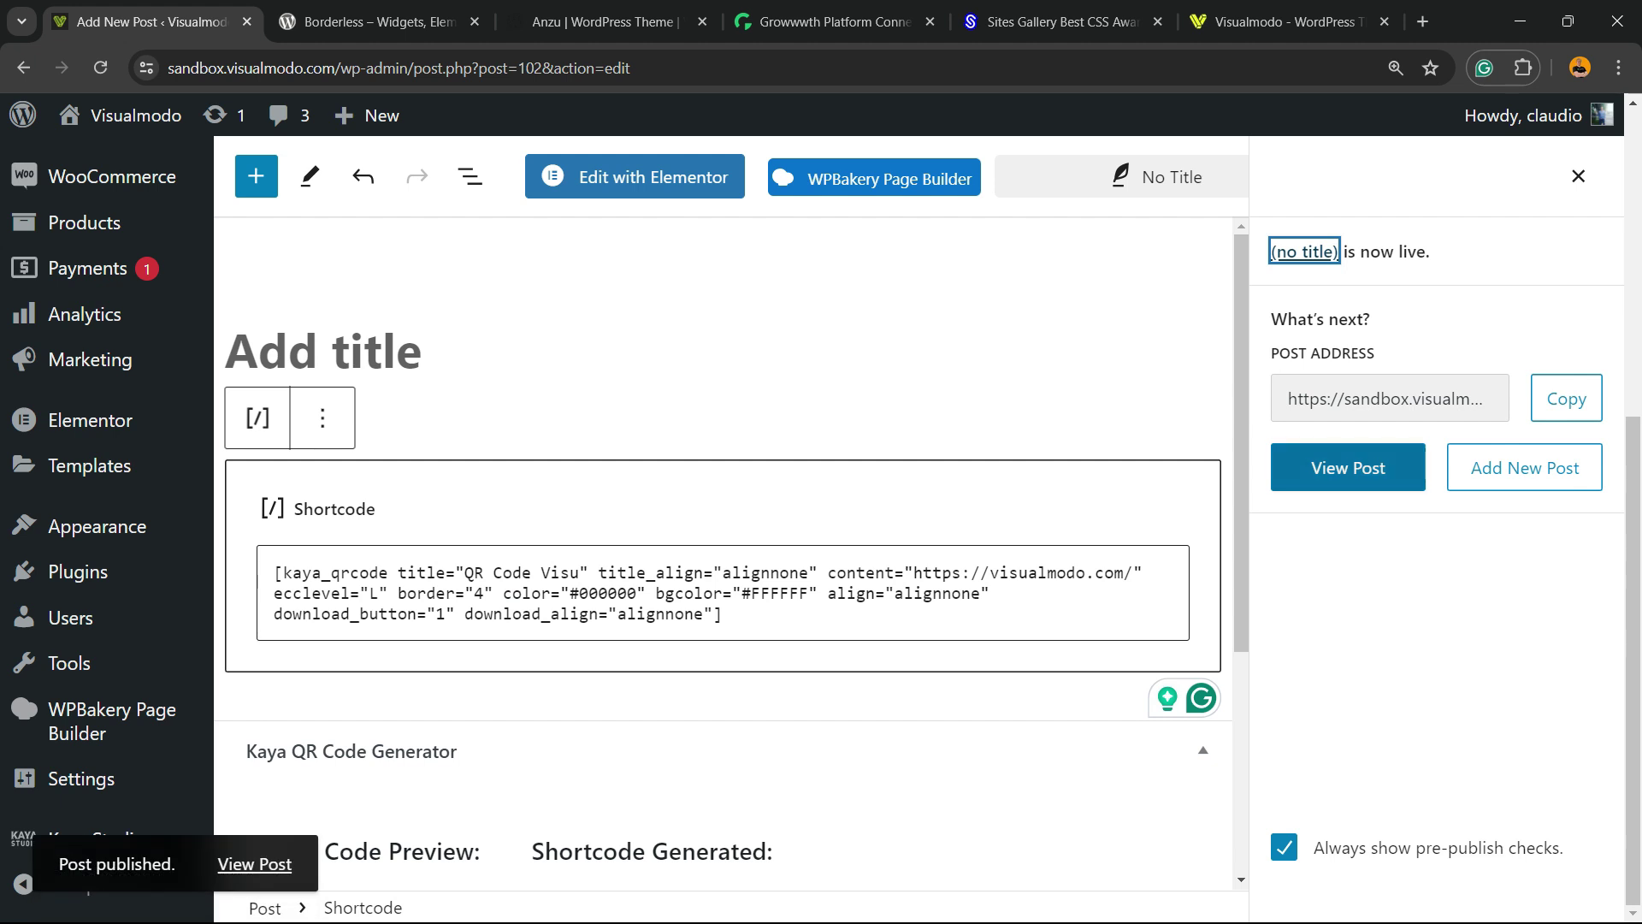
click(1348, 467)
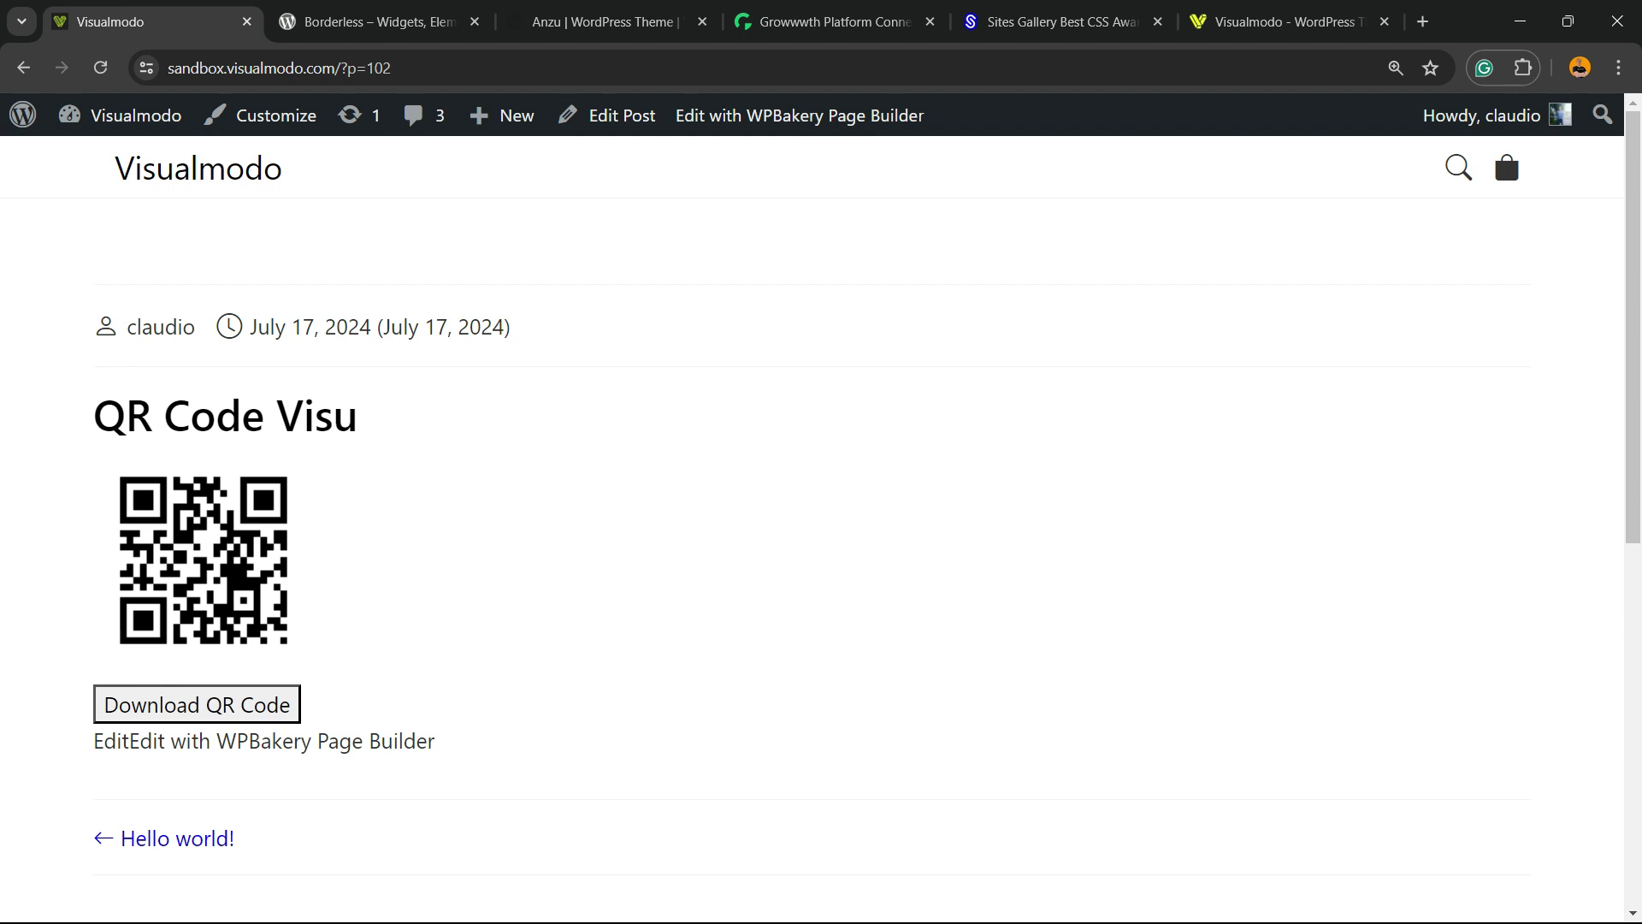
click(1280, 21)
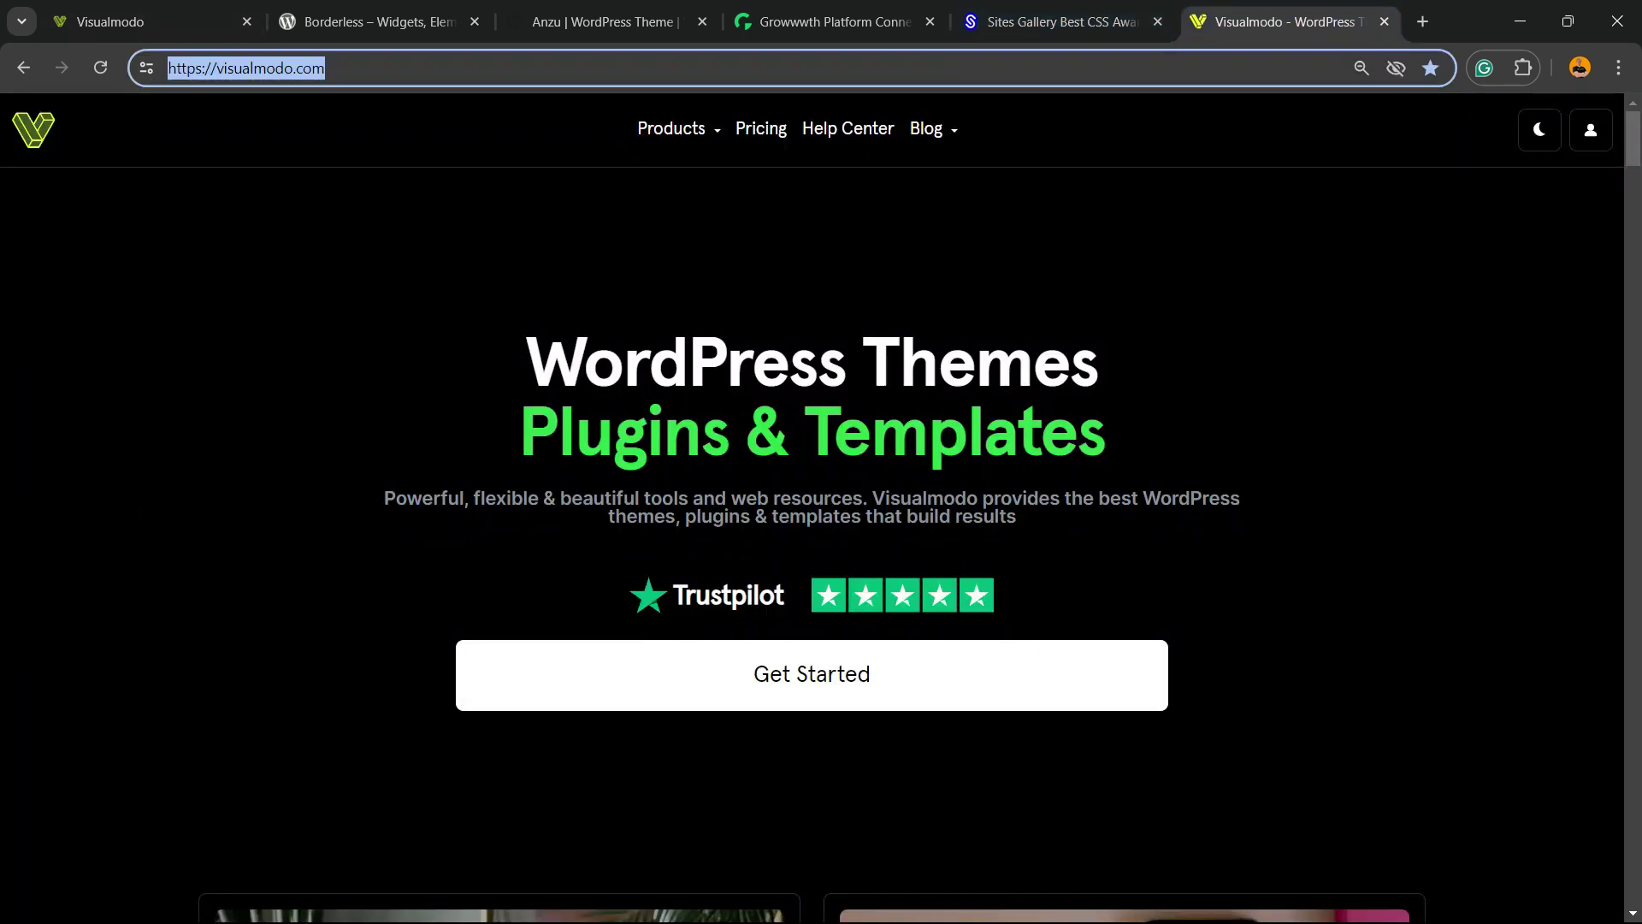
key(ctrl+1)
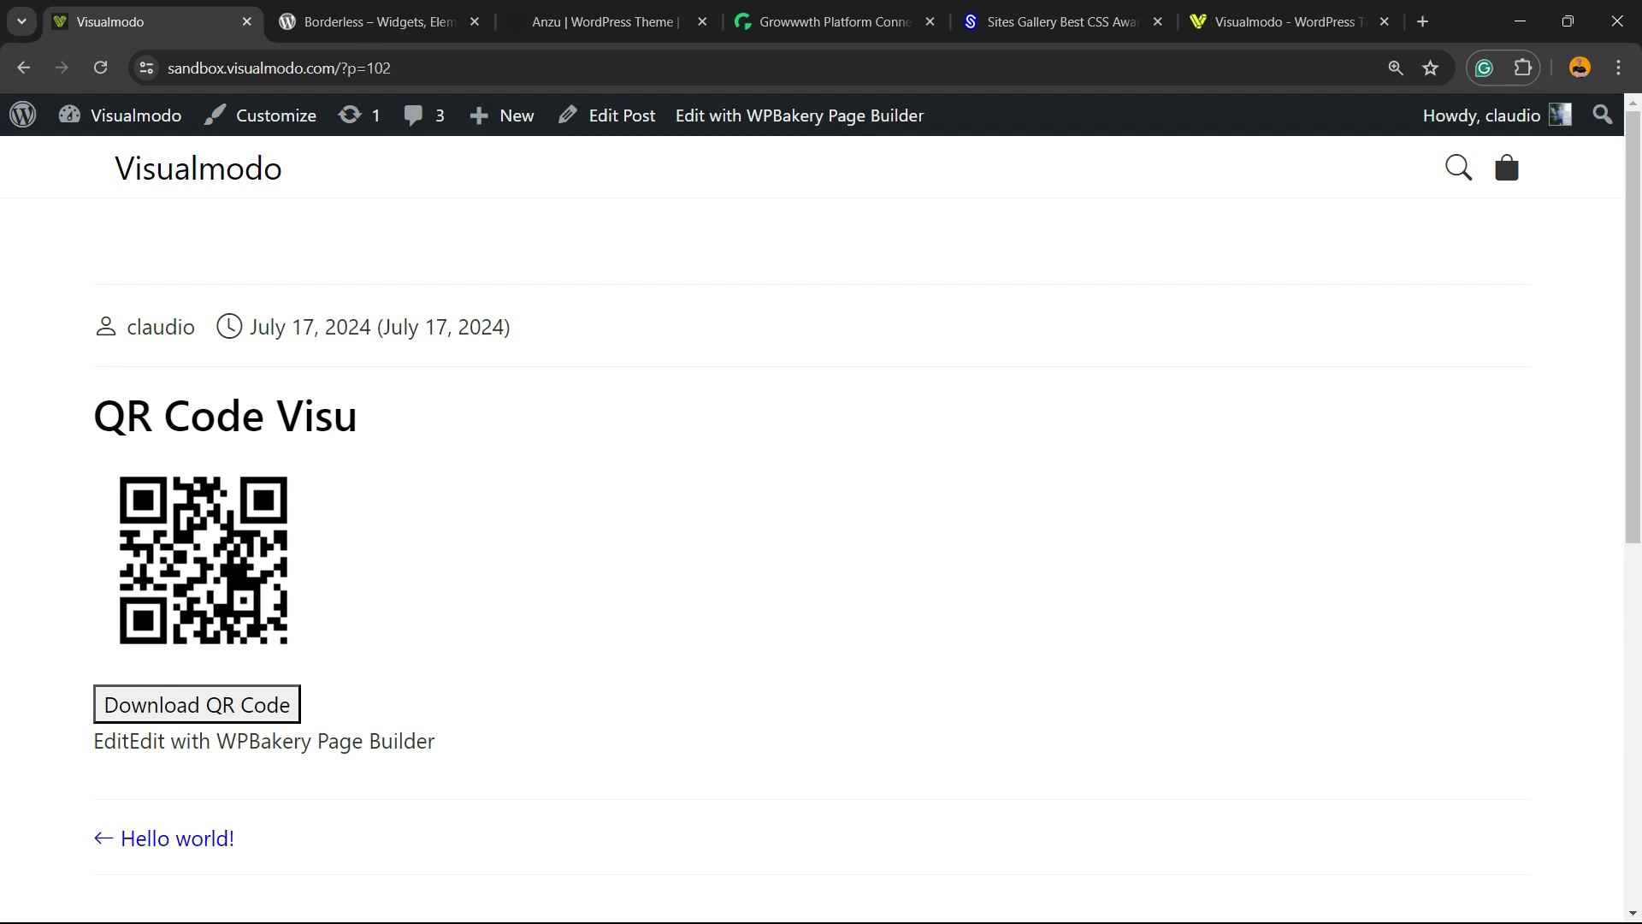
Look over the Borderless plugin page and the Anzu theme page on WordPress.org
key(ctrl+Tab)
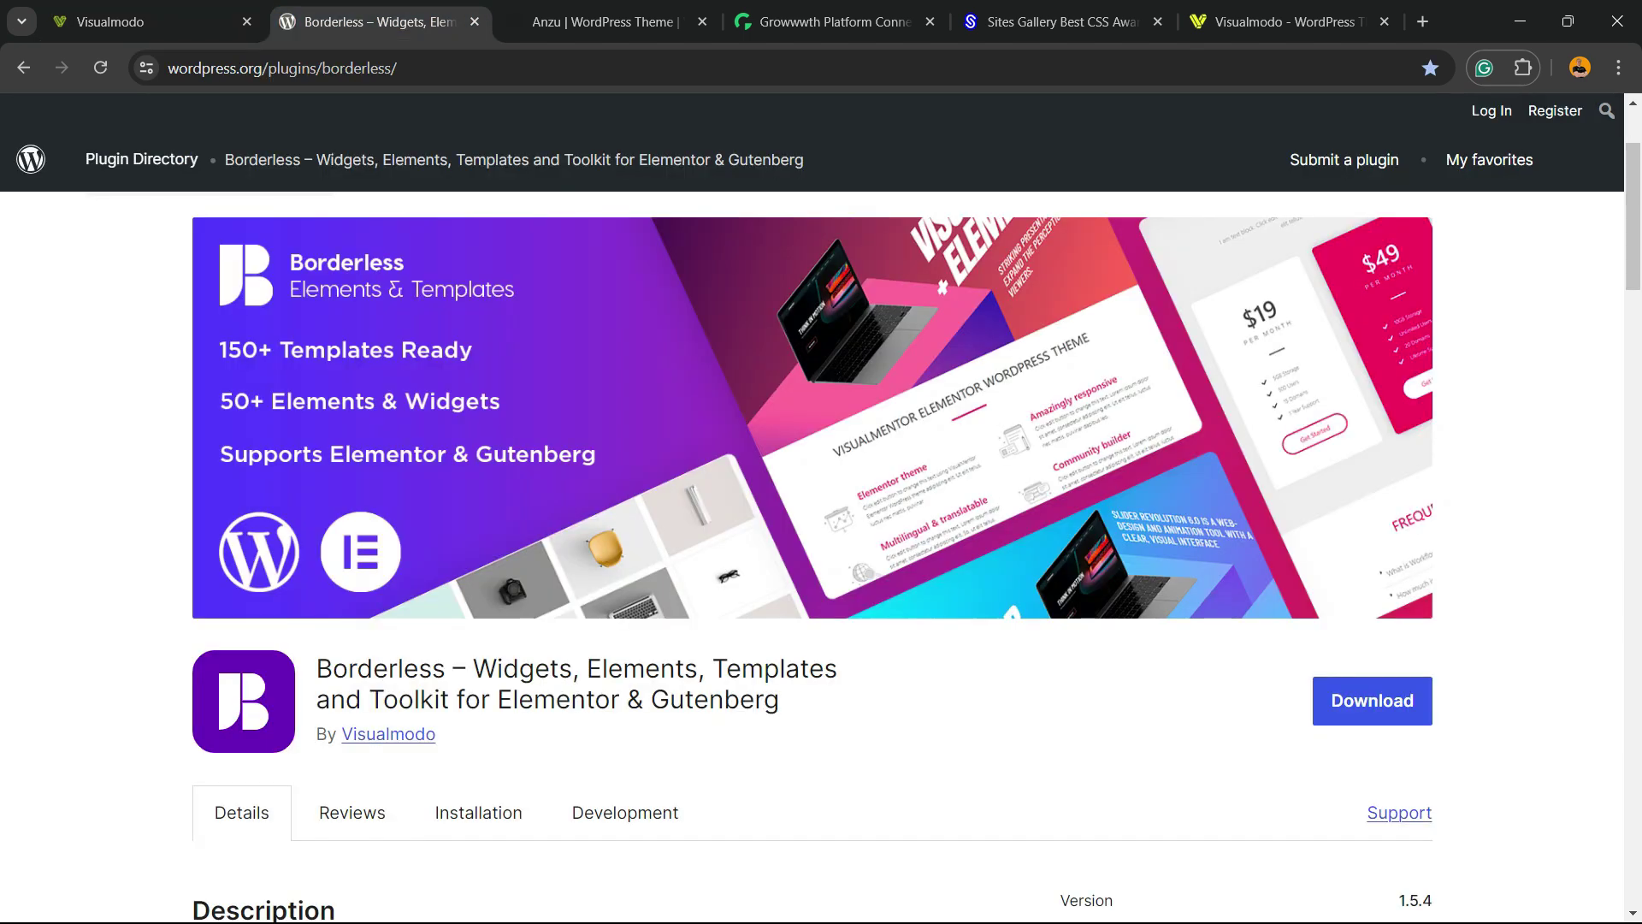
double_click(409, 698)
triple_click(380, 668)
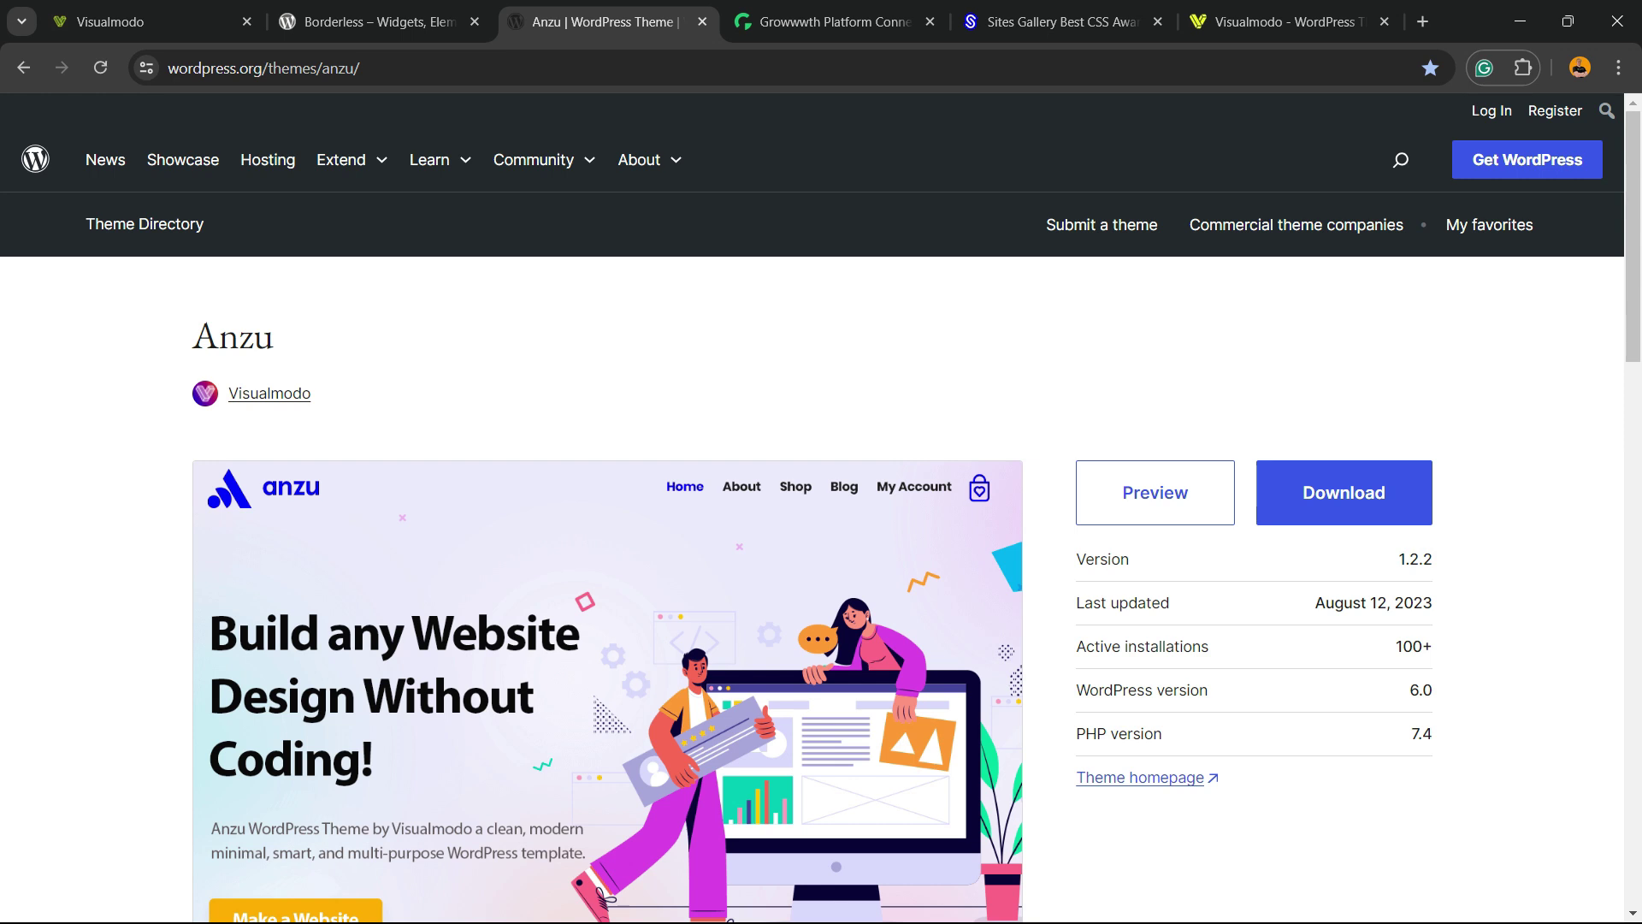
scroll(821, 513, down, 7)
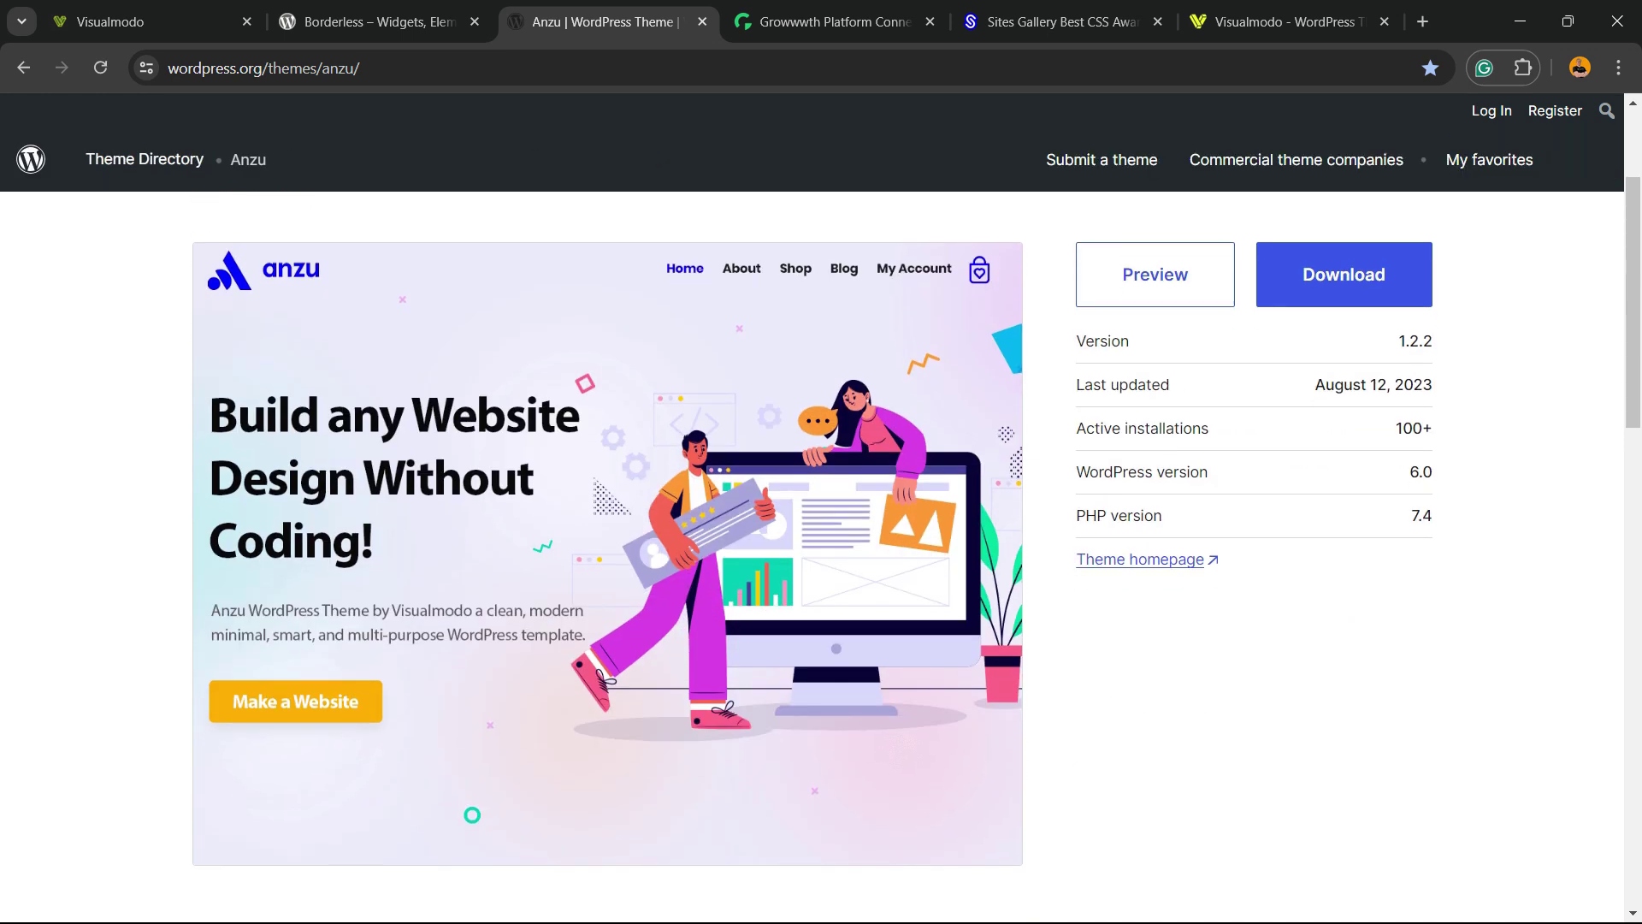
scroll(821, 514, down, 3)
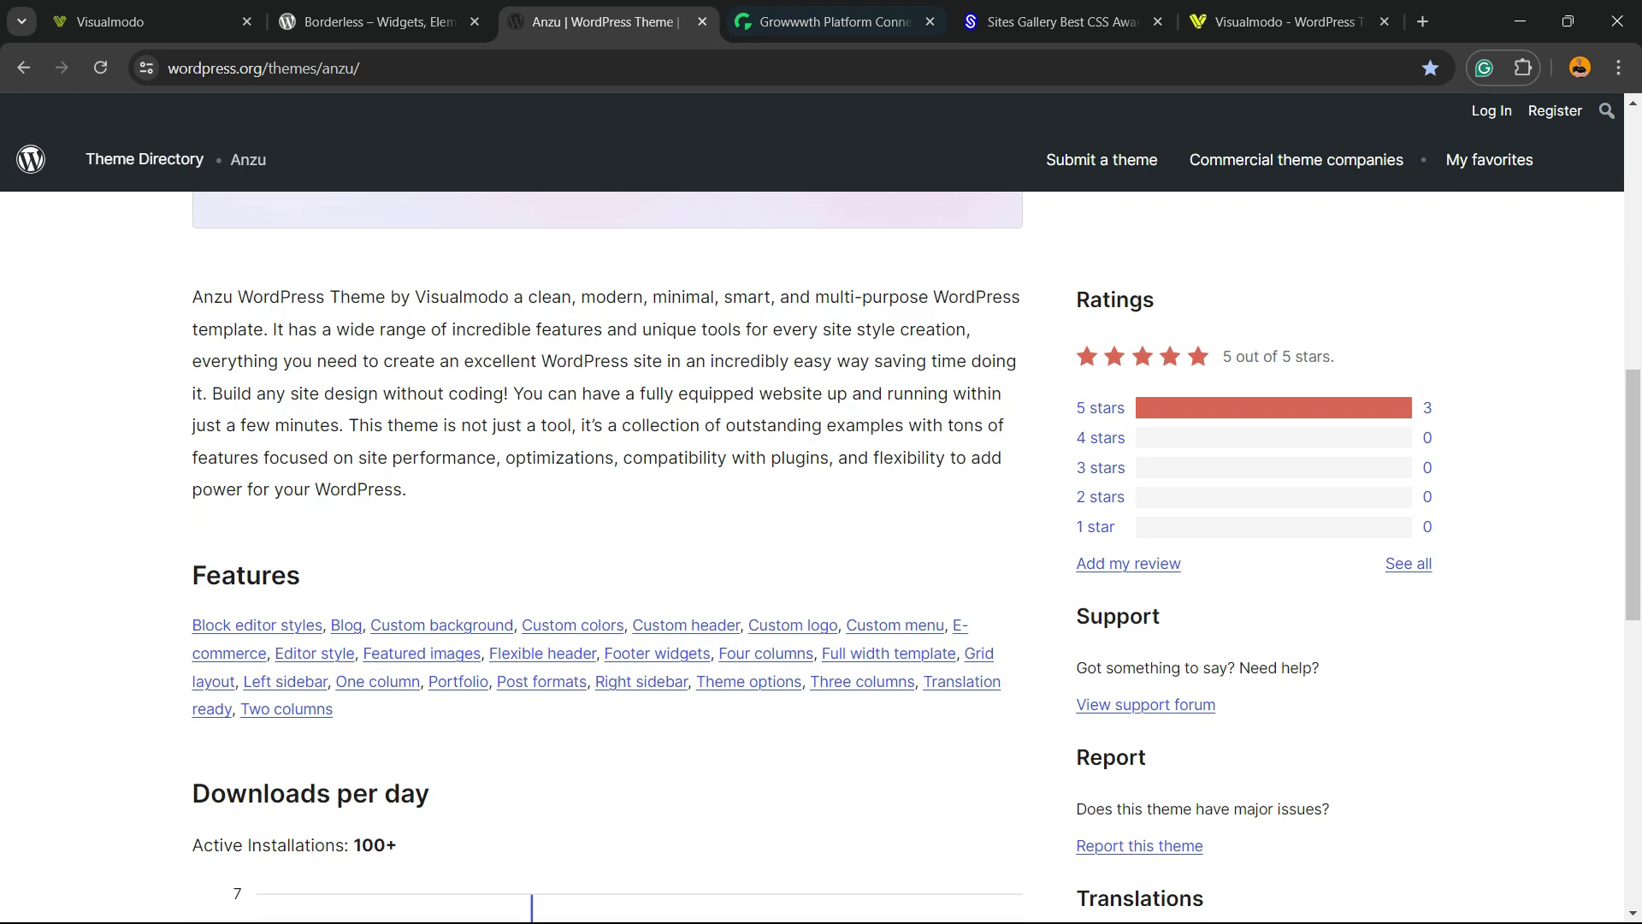
Browse the featured and latest website listings on the Growwwth homepage
key(ctrl+Tab)
scroll(821, 547, down, 15)
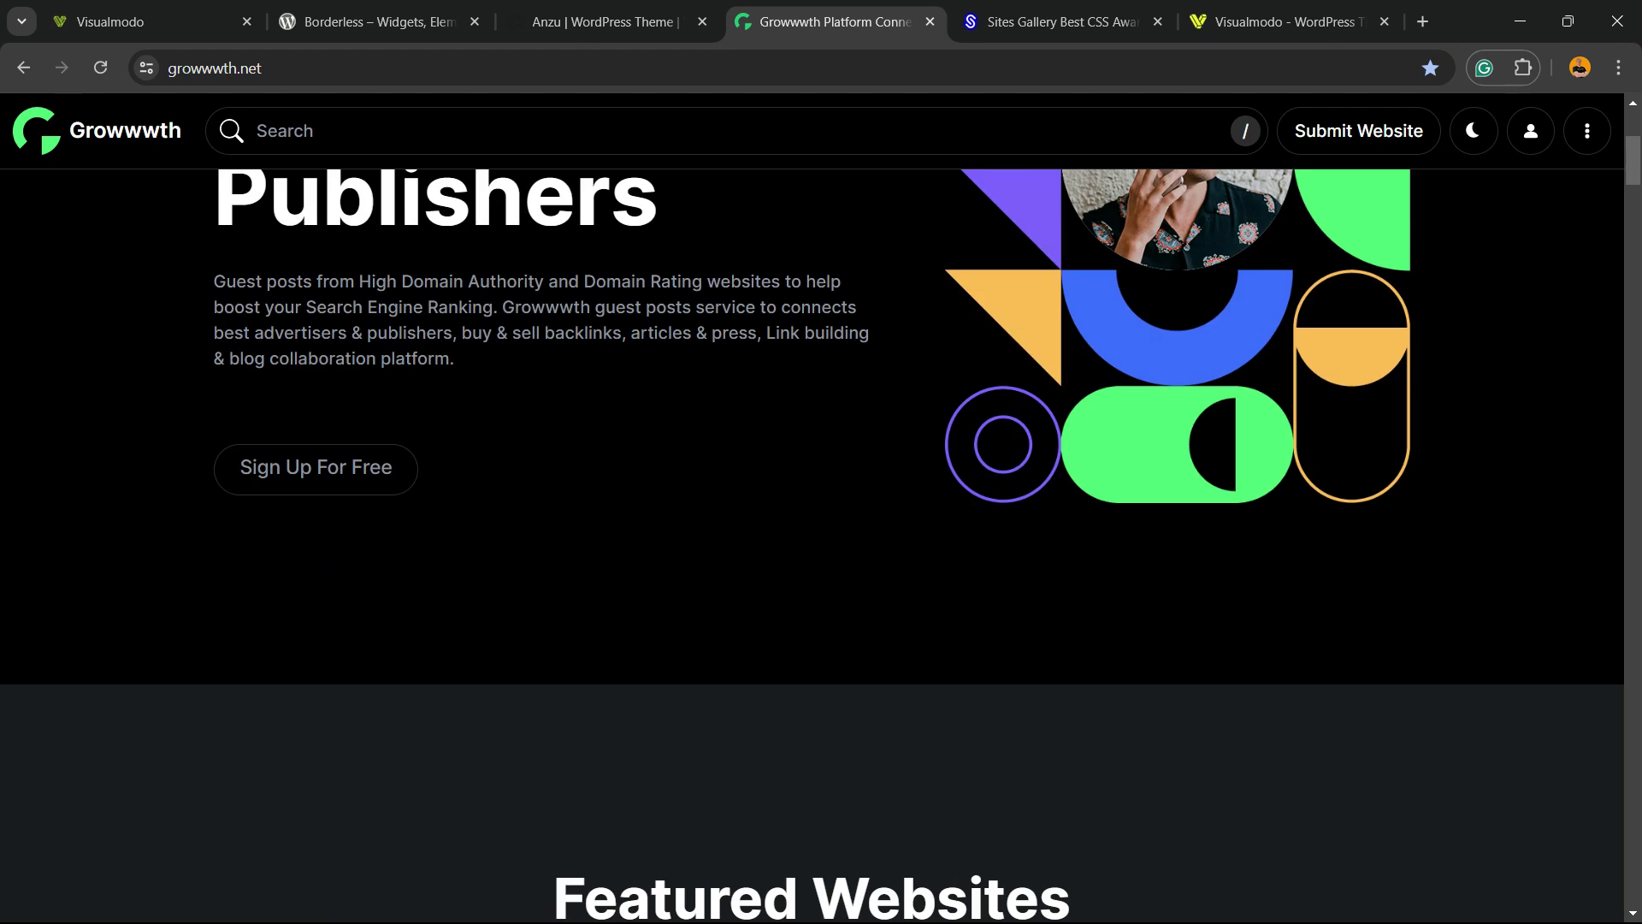
scroll(821, 547, down, 20)
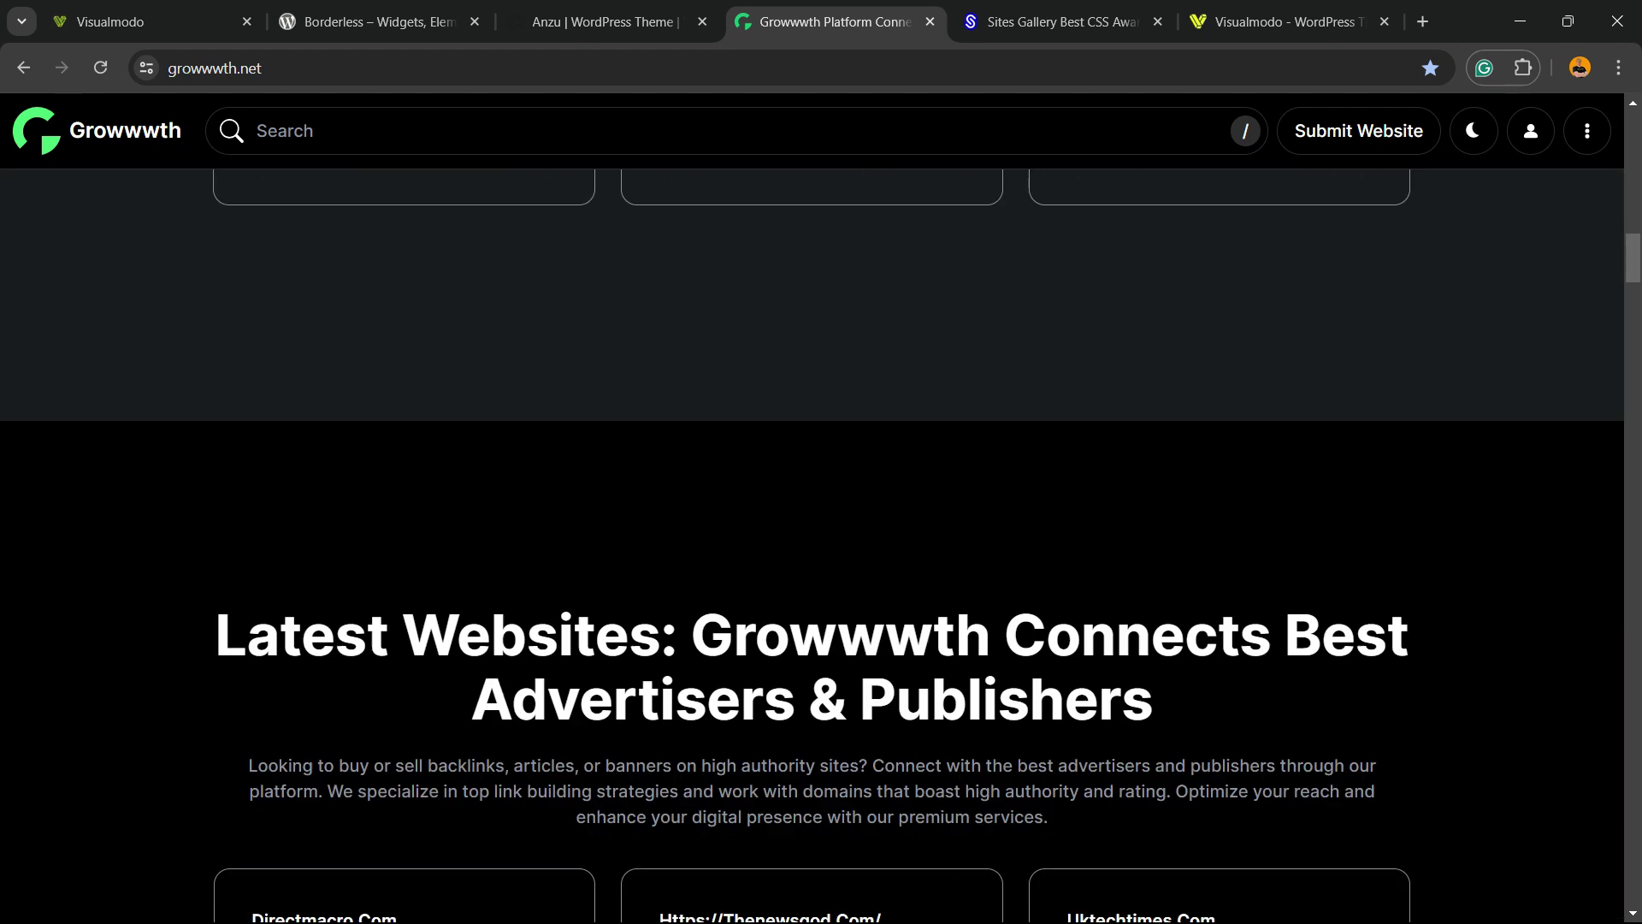
scroll(821, 548, down, 10)
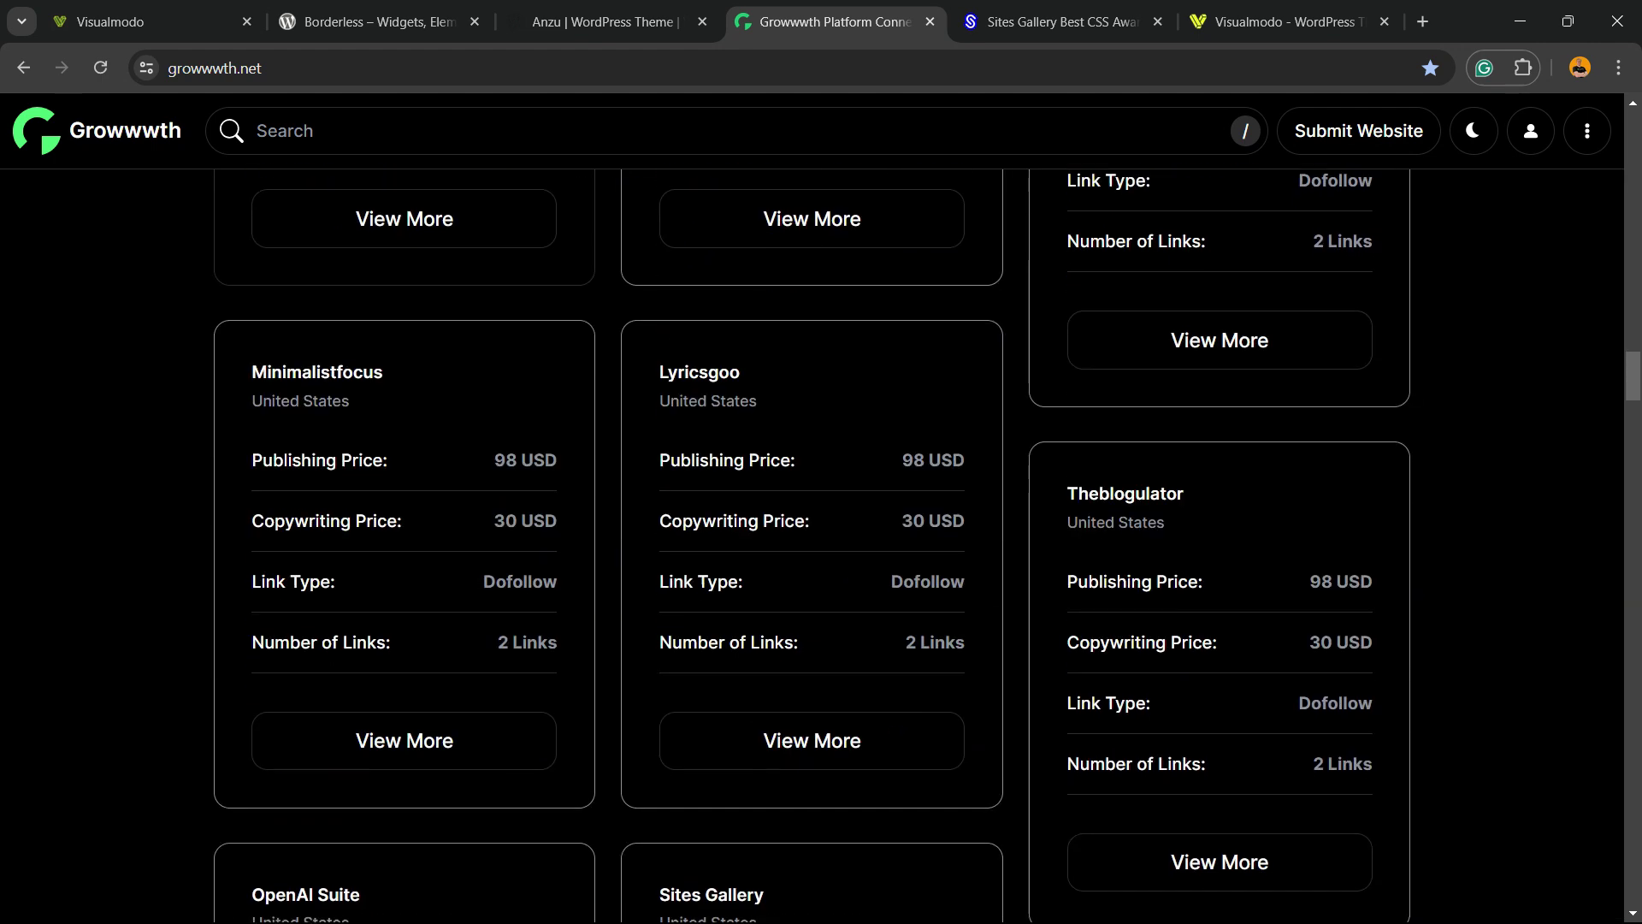
Browse the site of the day and the submitted websites on the Sites Gallery homepage
key(ctrl+Tab)
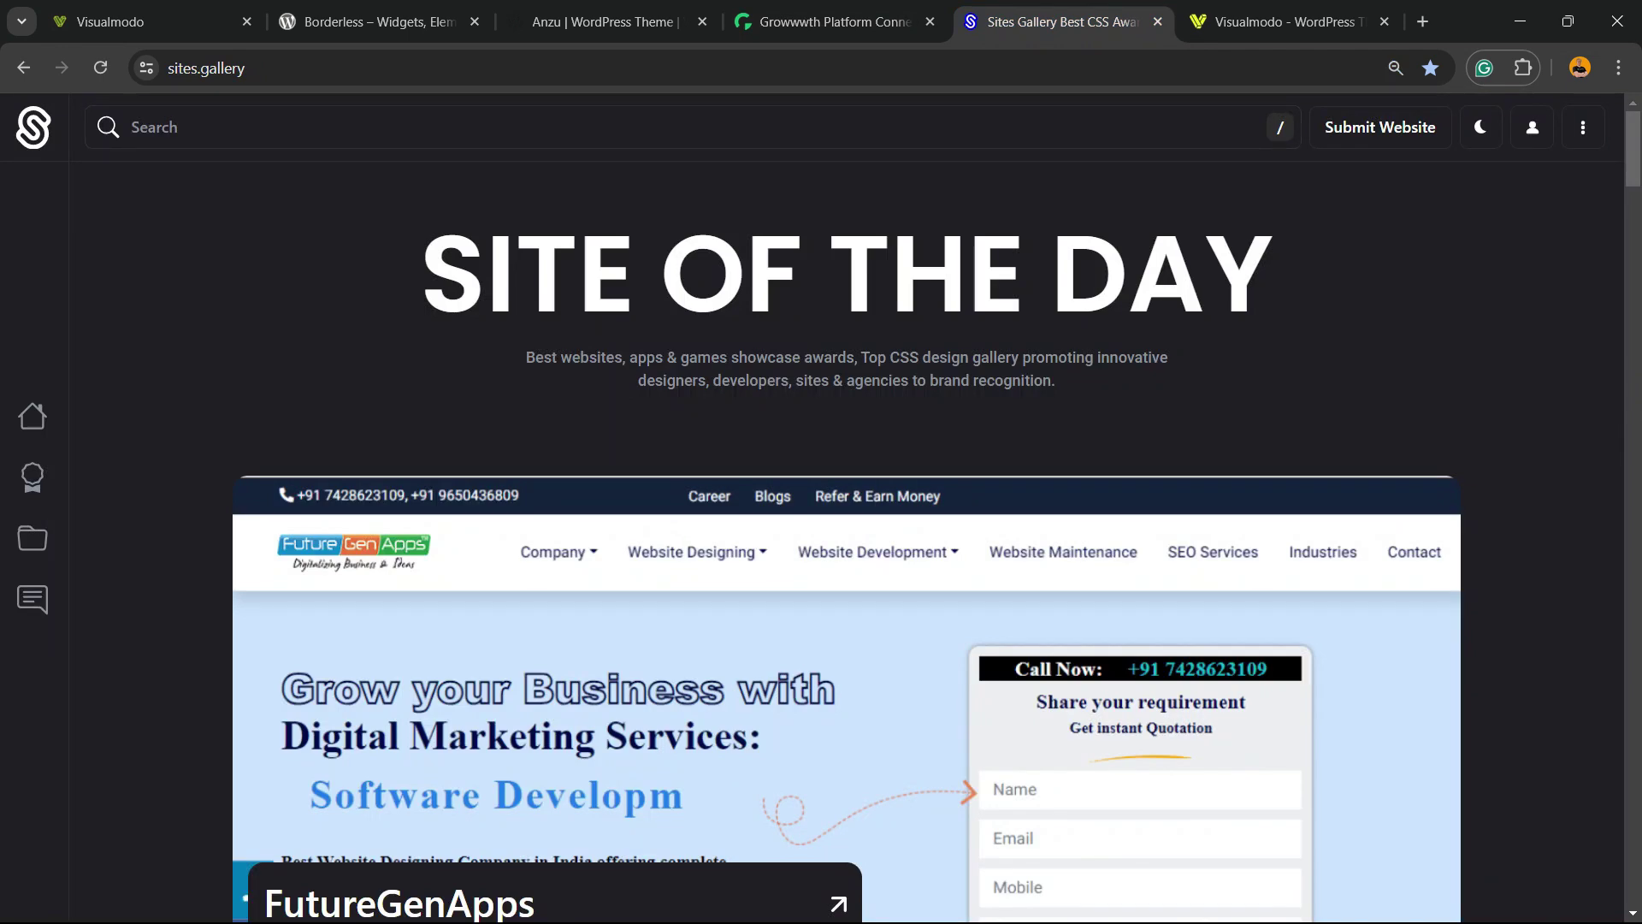
scroll(821, 547, down, 7)
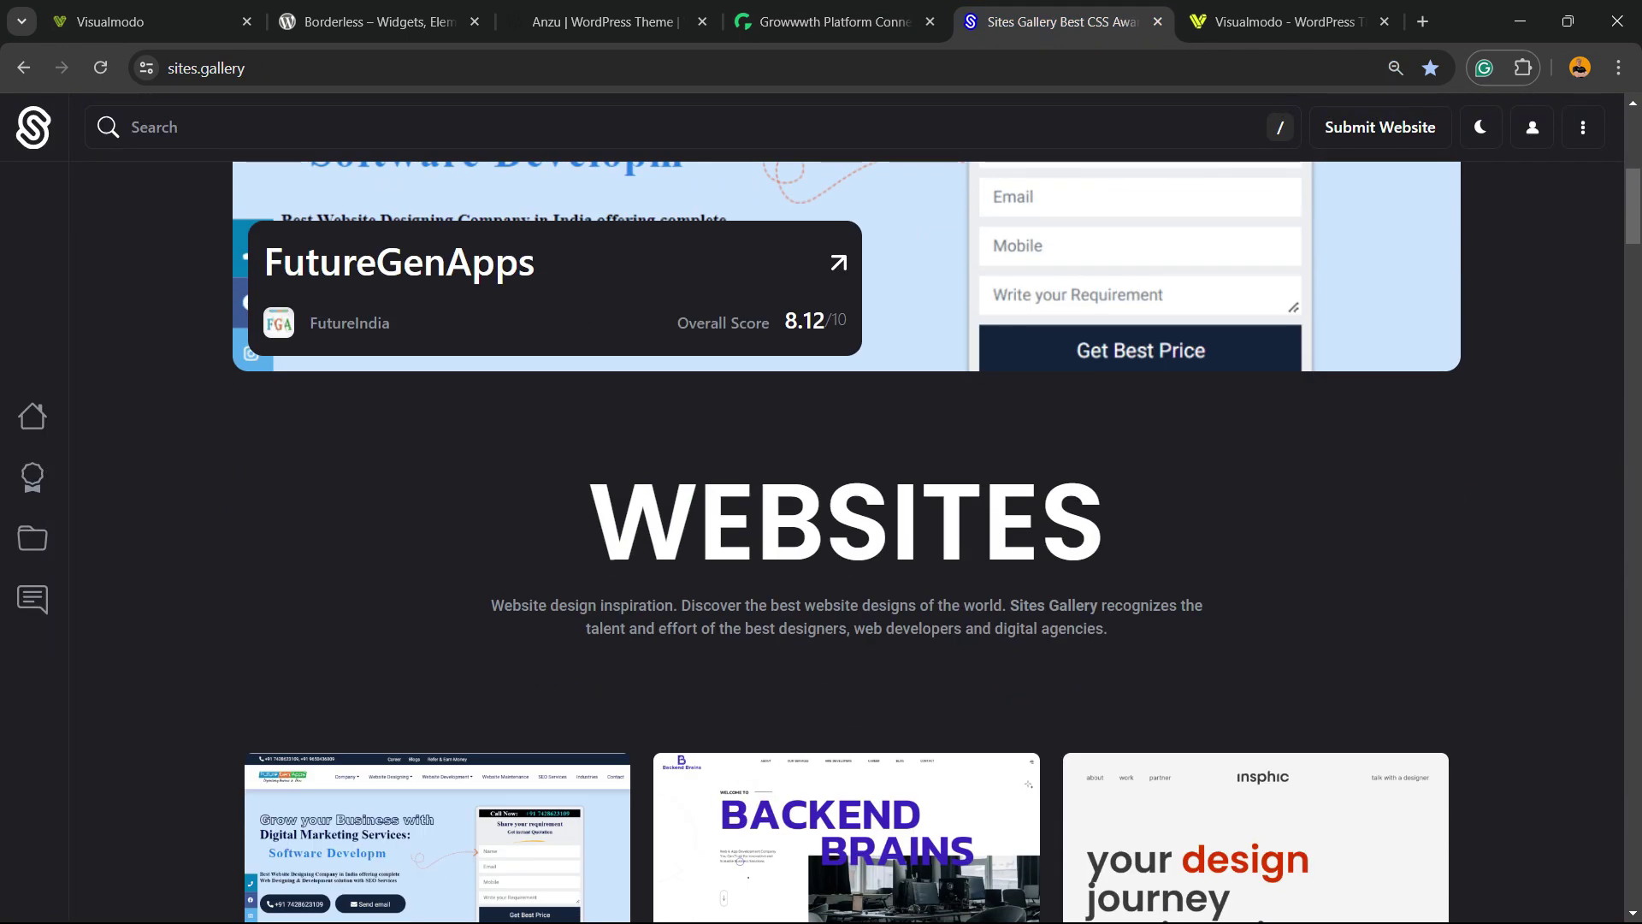
scroll(821, 548, down, 15)
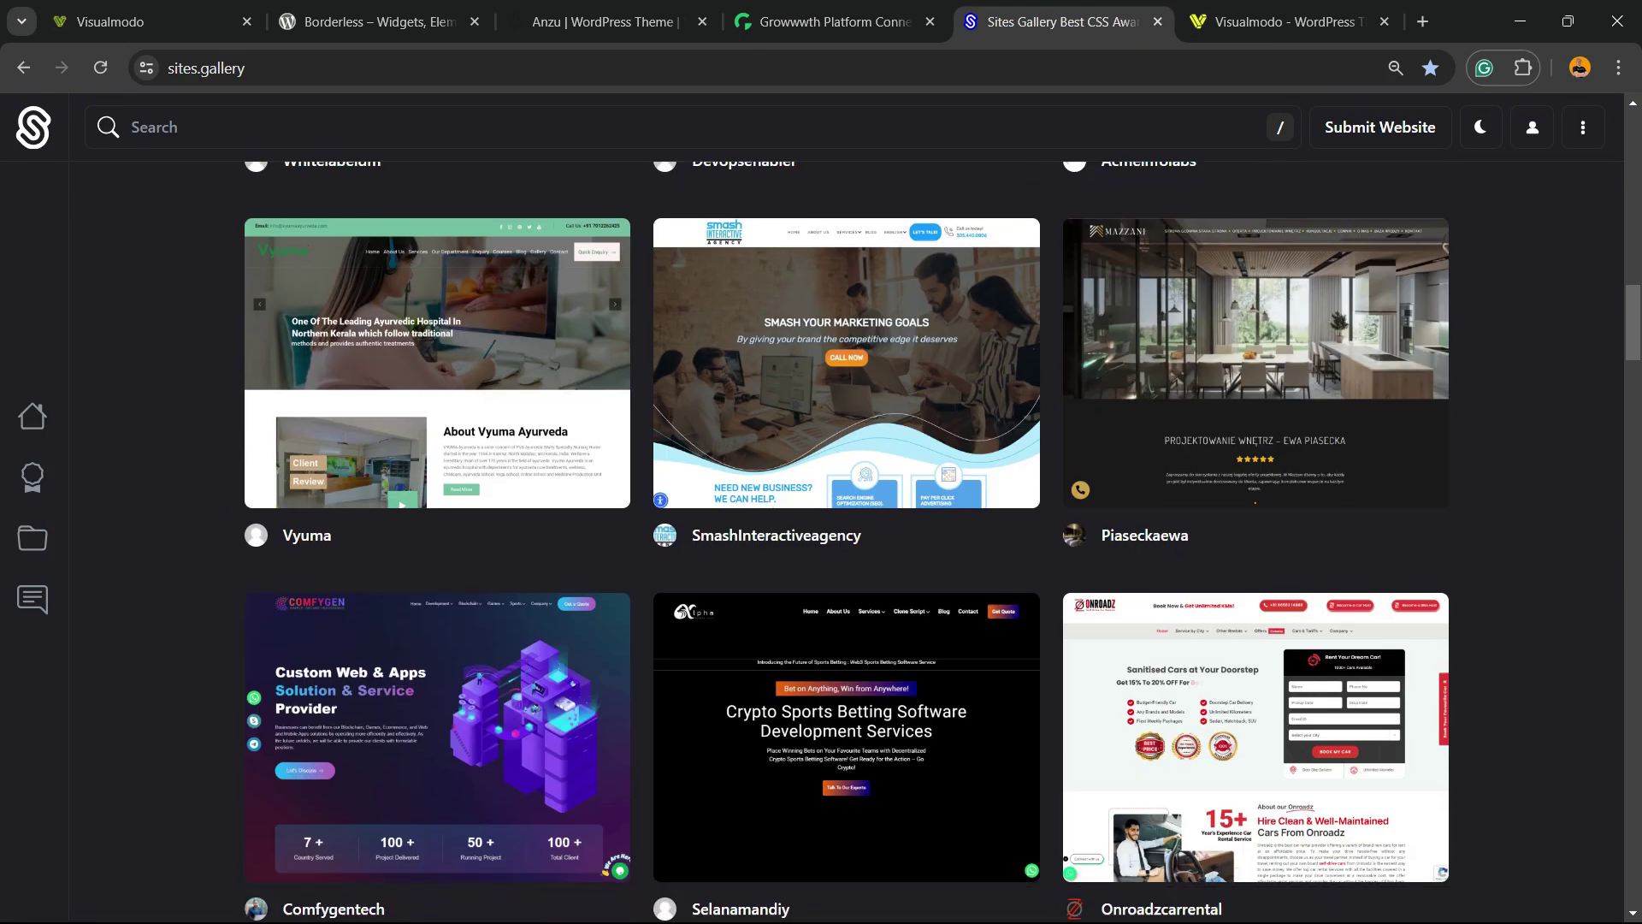
scroll(821, 547, down, 20)
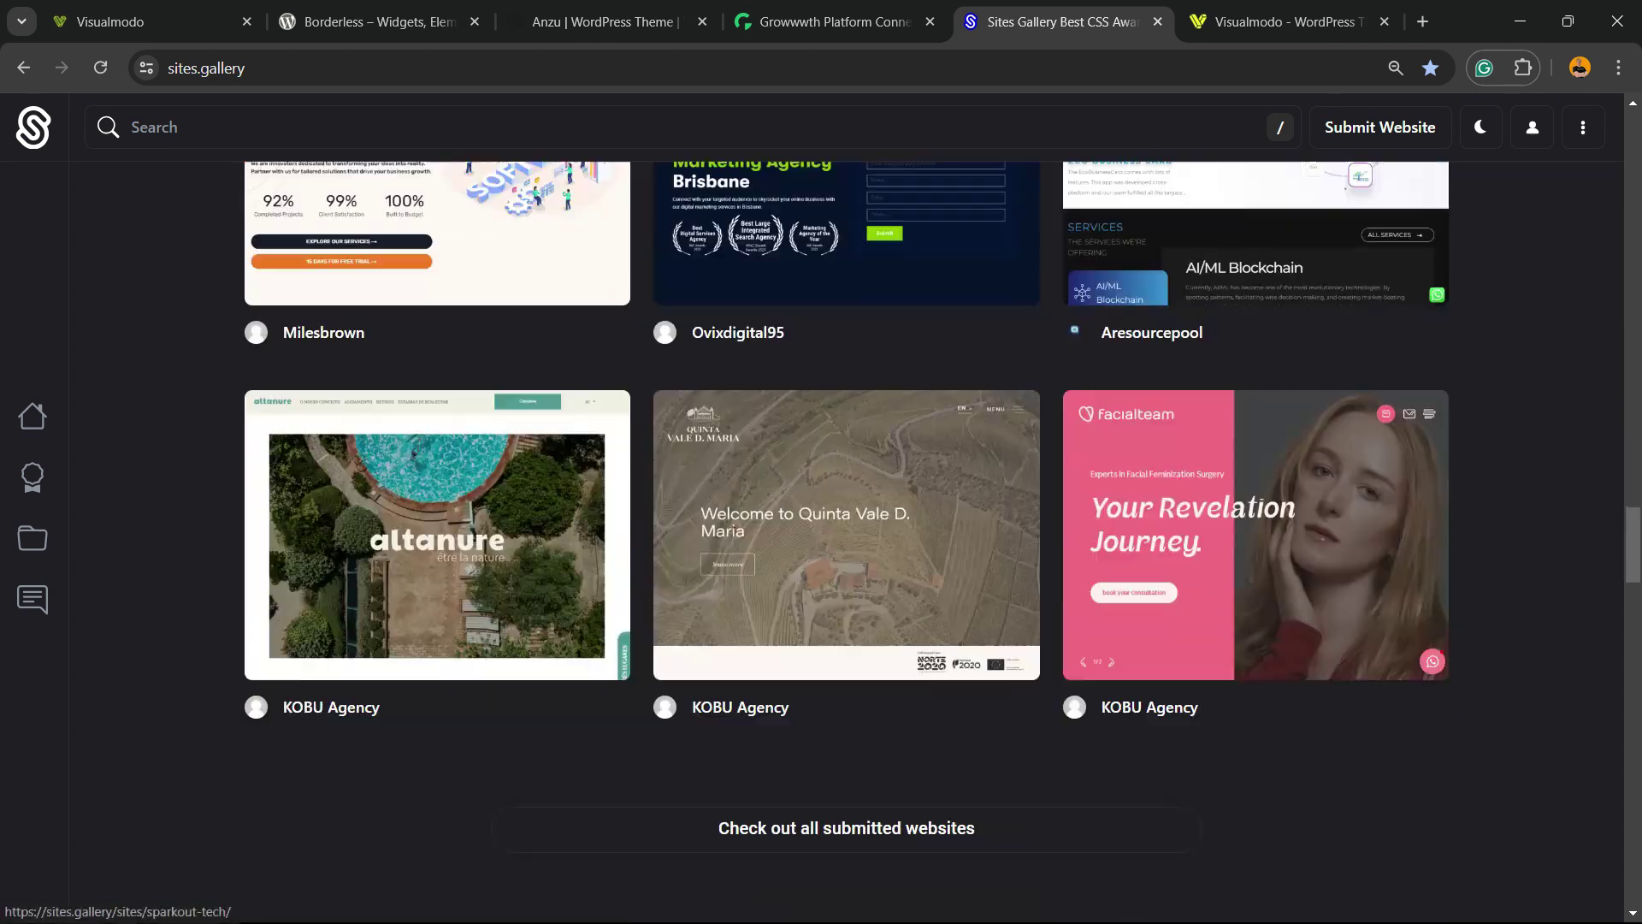
scroll(821, 547, down, 8)
Open the WordPress Themes page of the Visualmodo website and browse the available themes
key(ctrl+Tab)
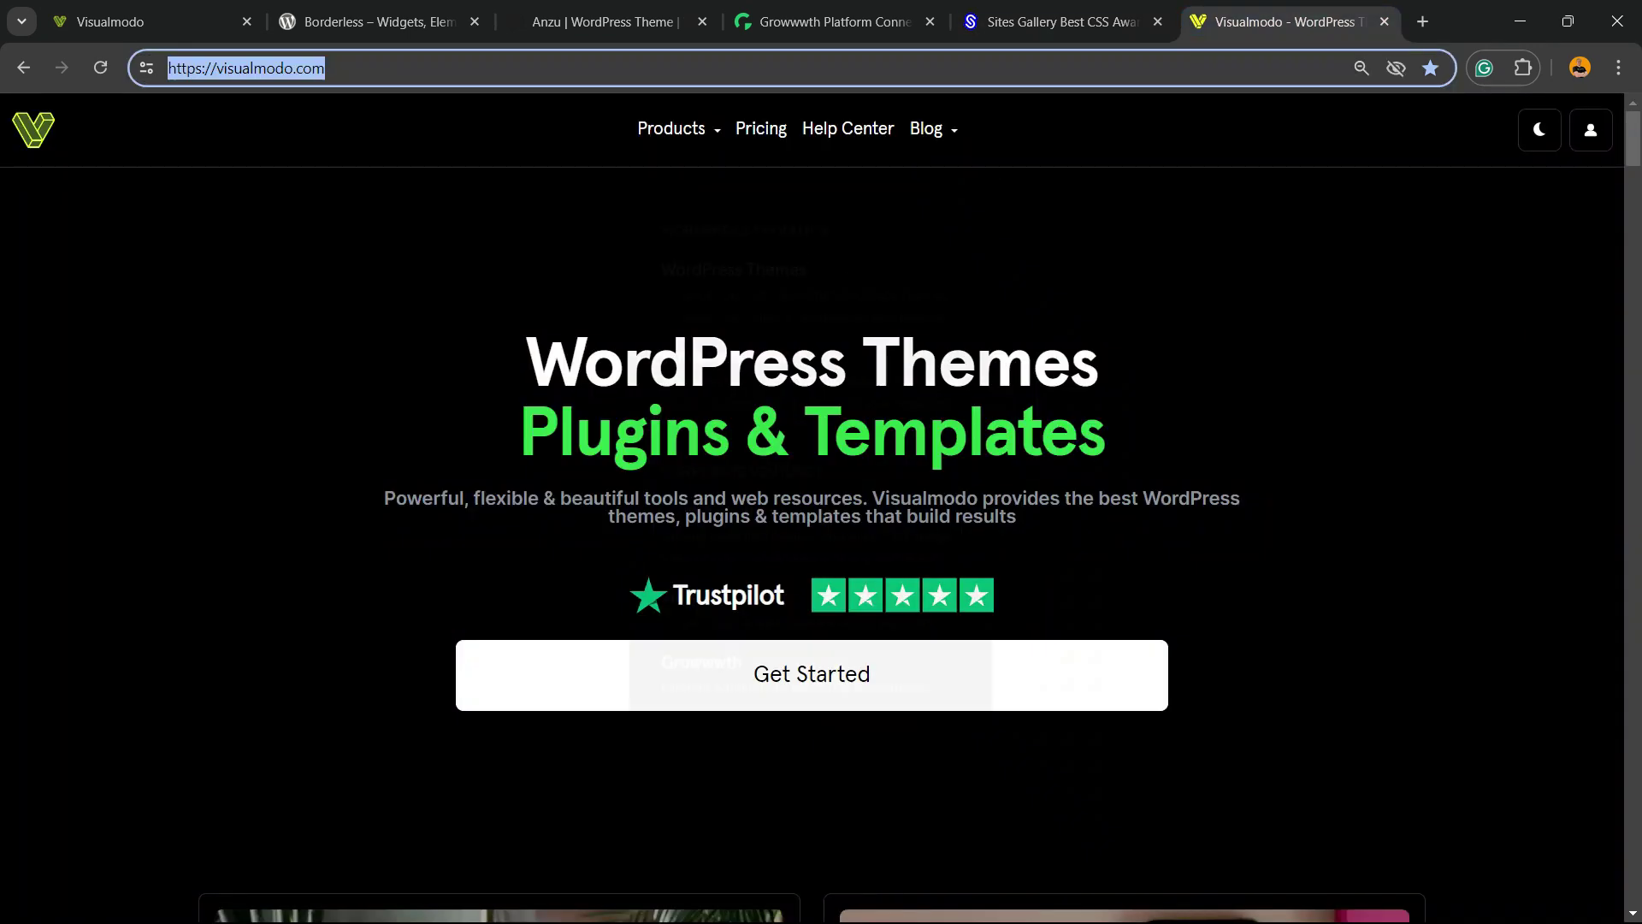
click(734, 255)
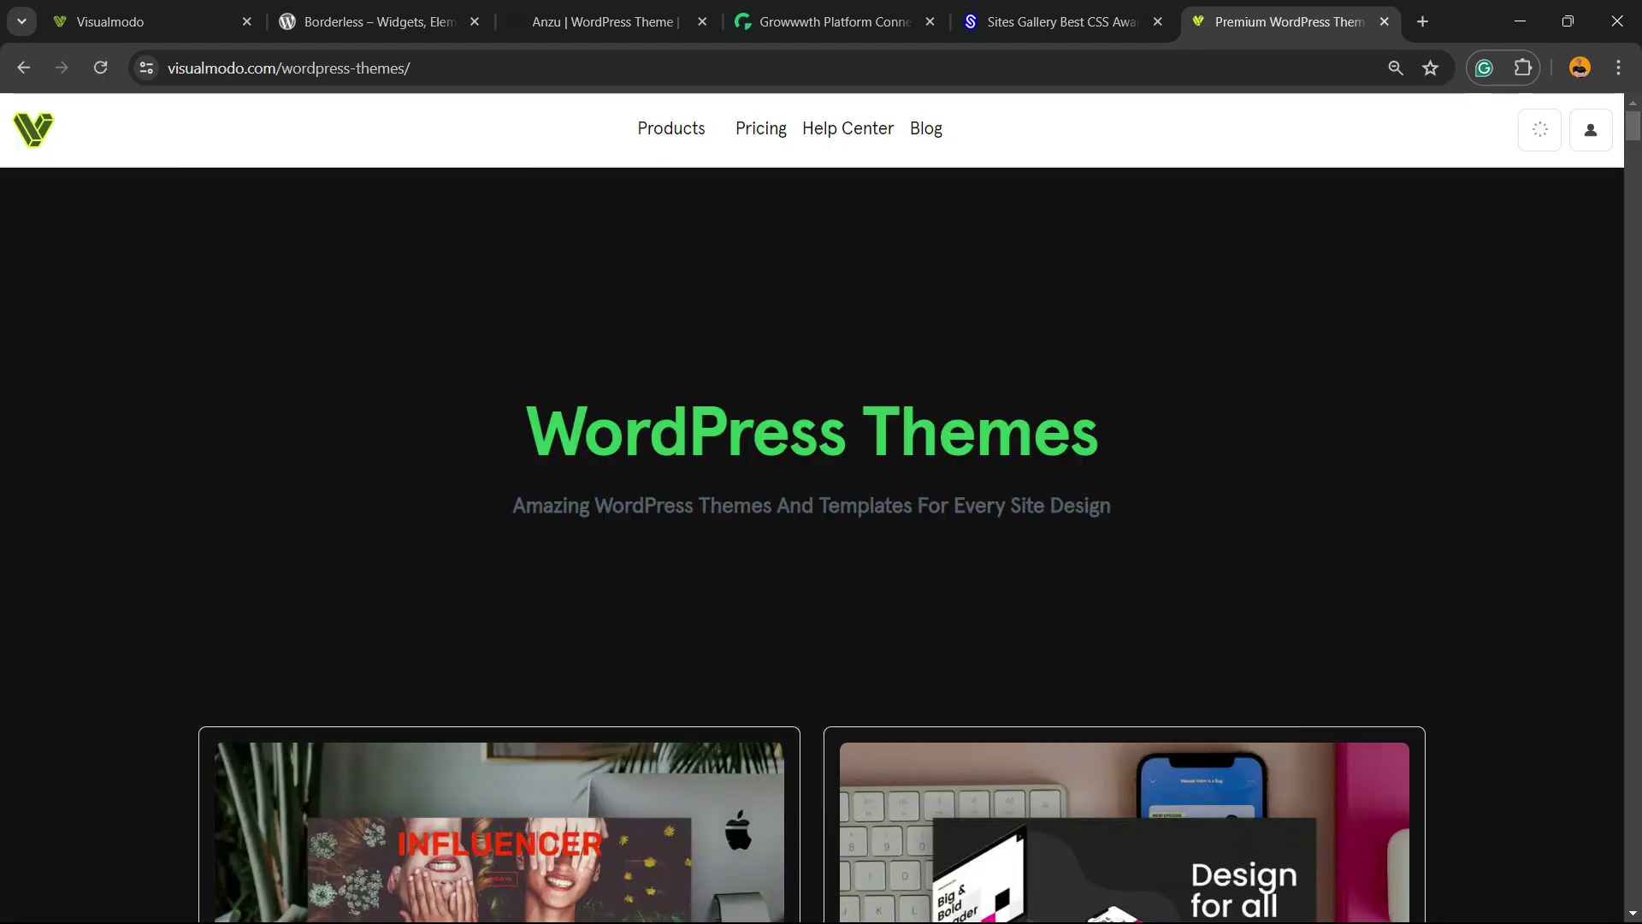
scroll(500, 547, down, 8)
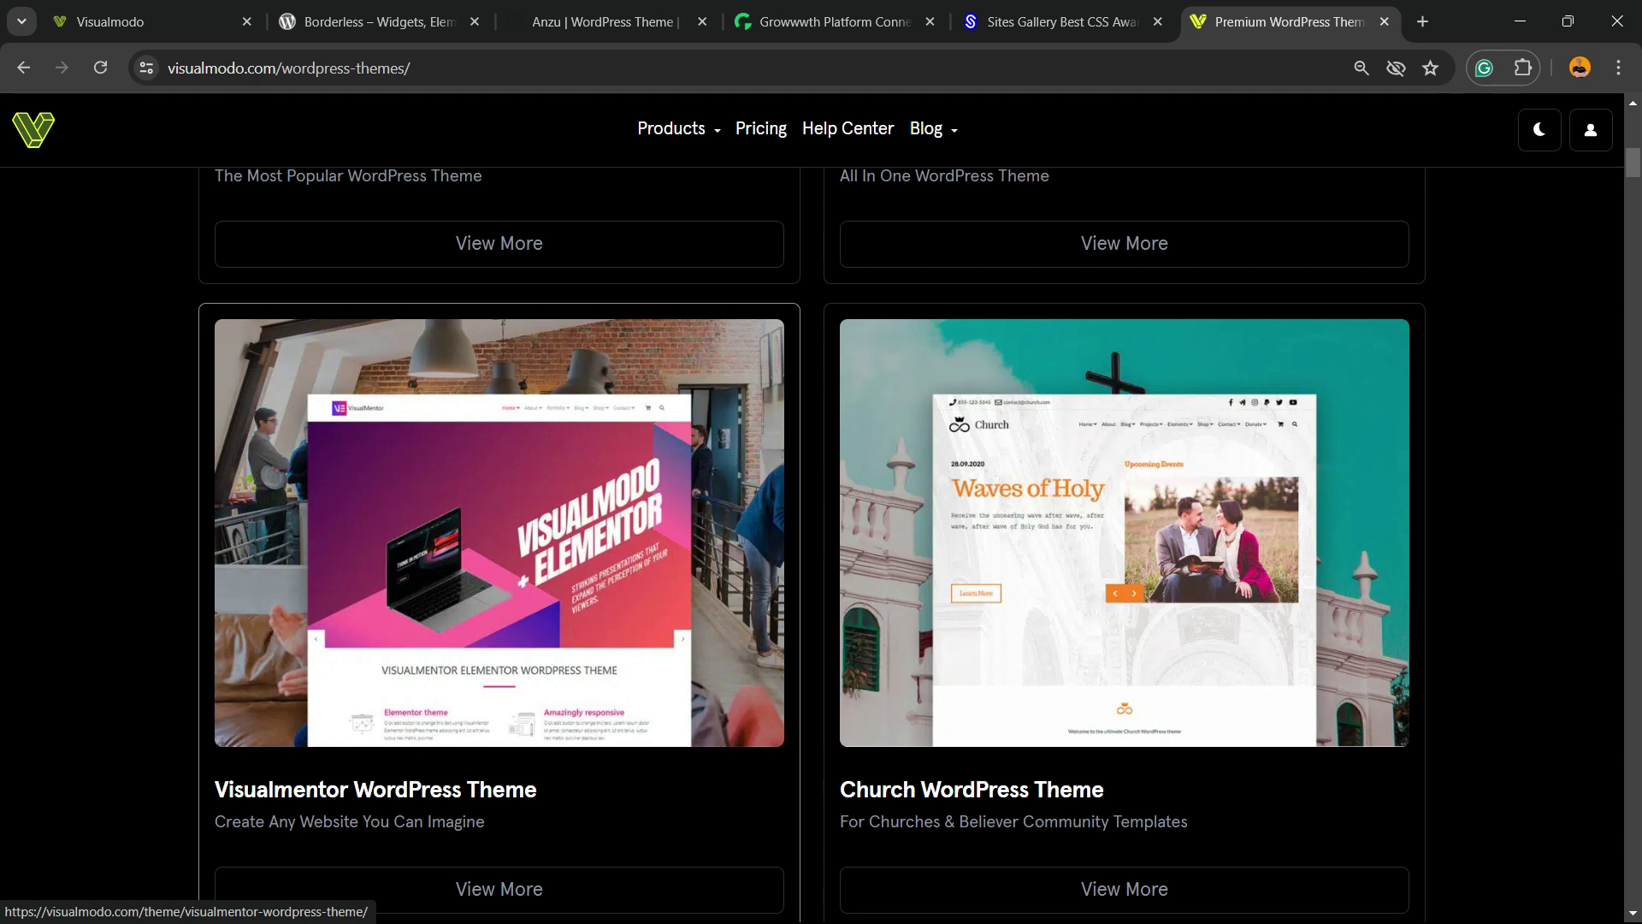
scroll(499, 548, down, 12)
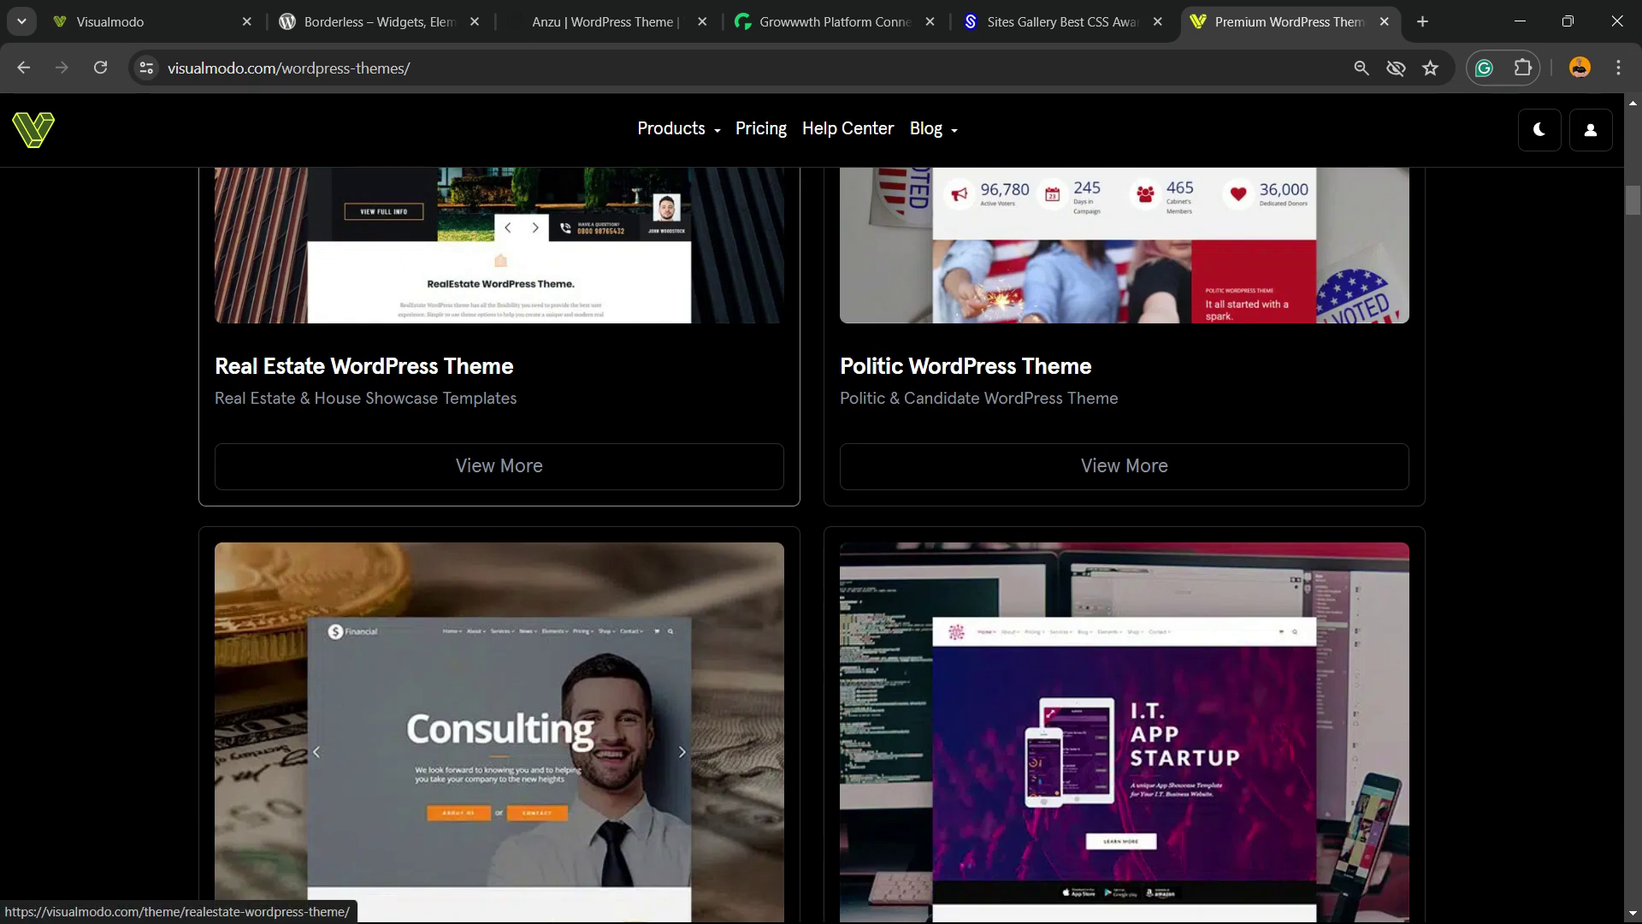
scroll(499, 548, down, 19)
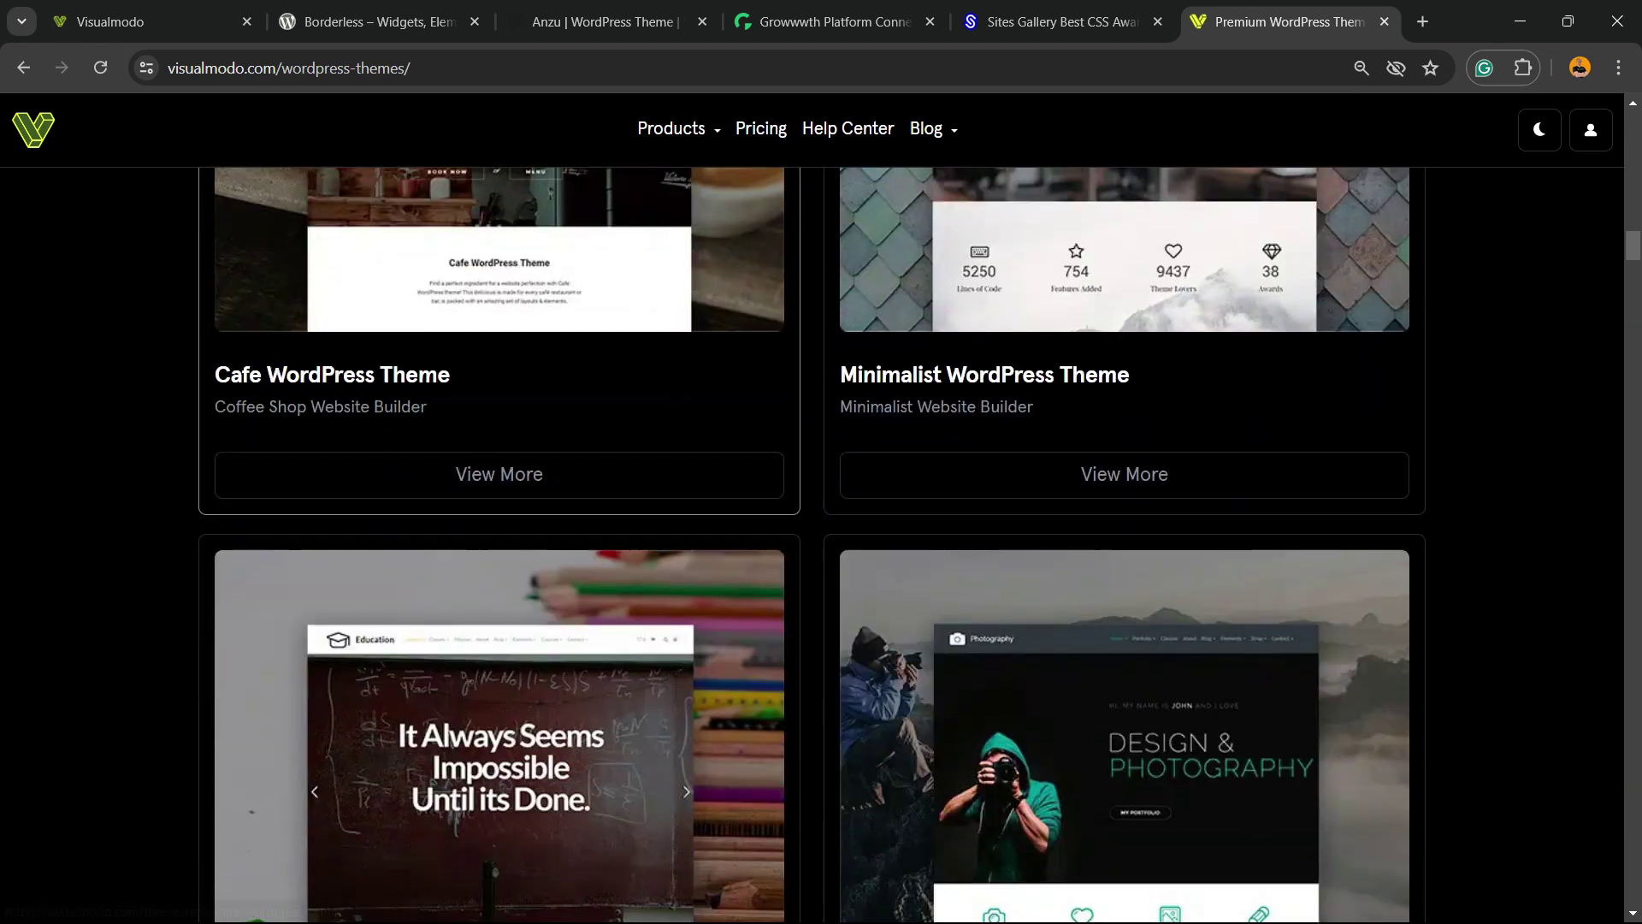
scroll(500, 547, down, 18)
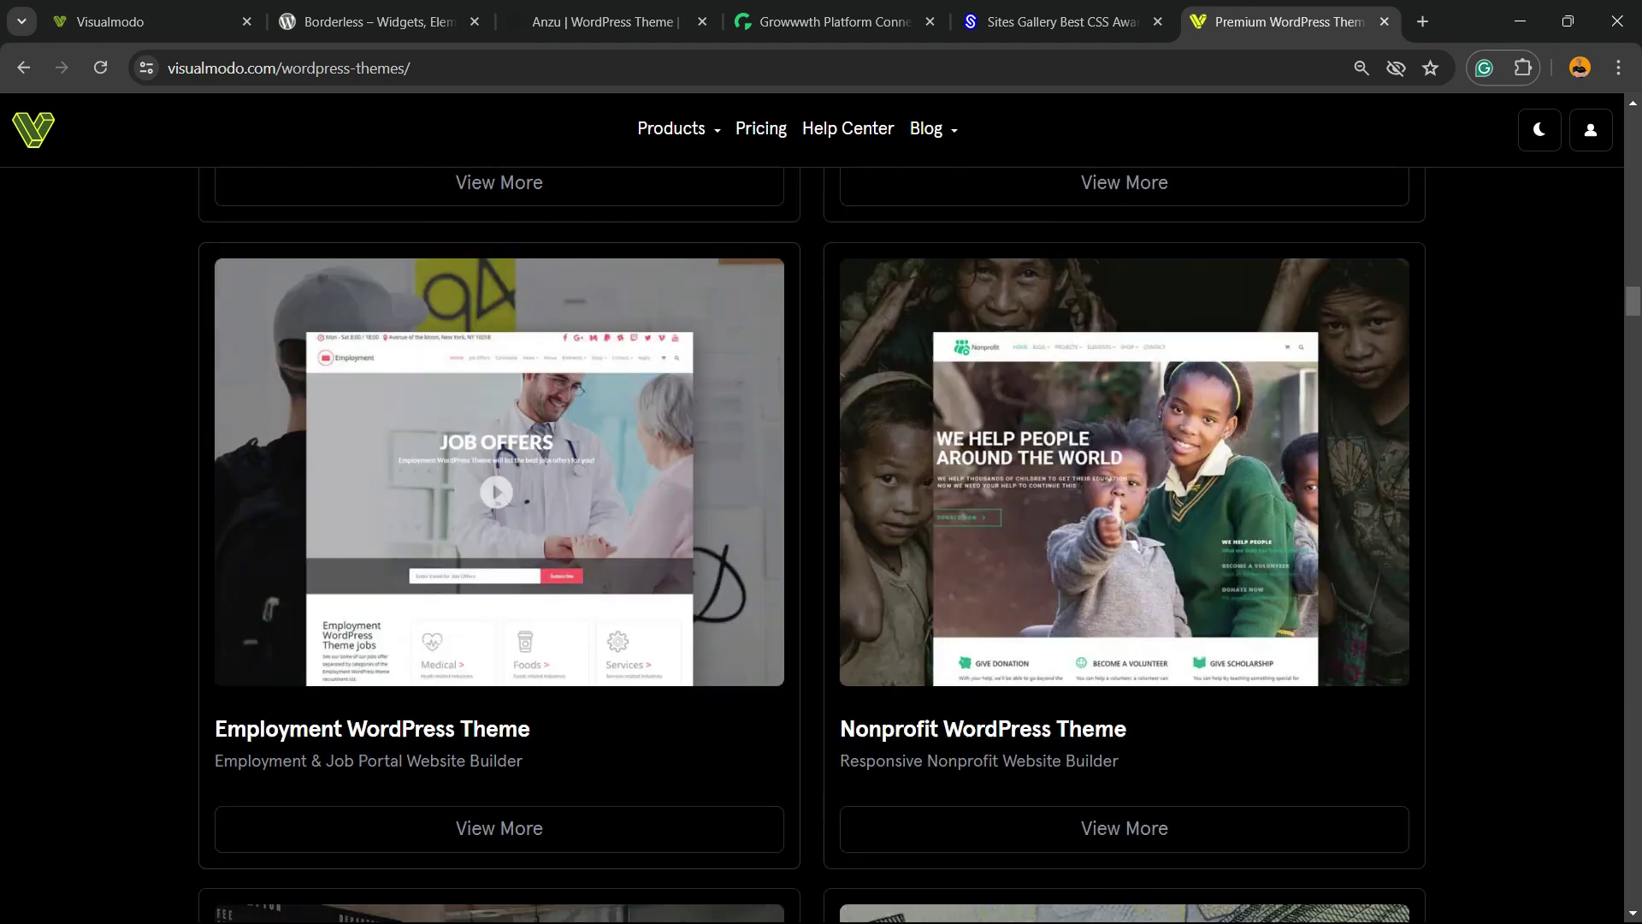
scroll(500, 547, down, 17)
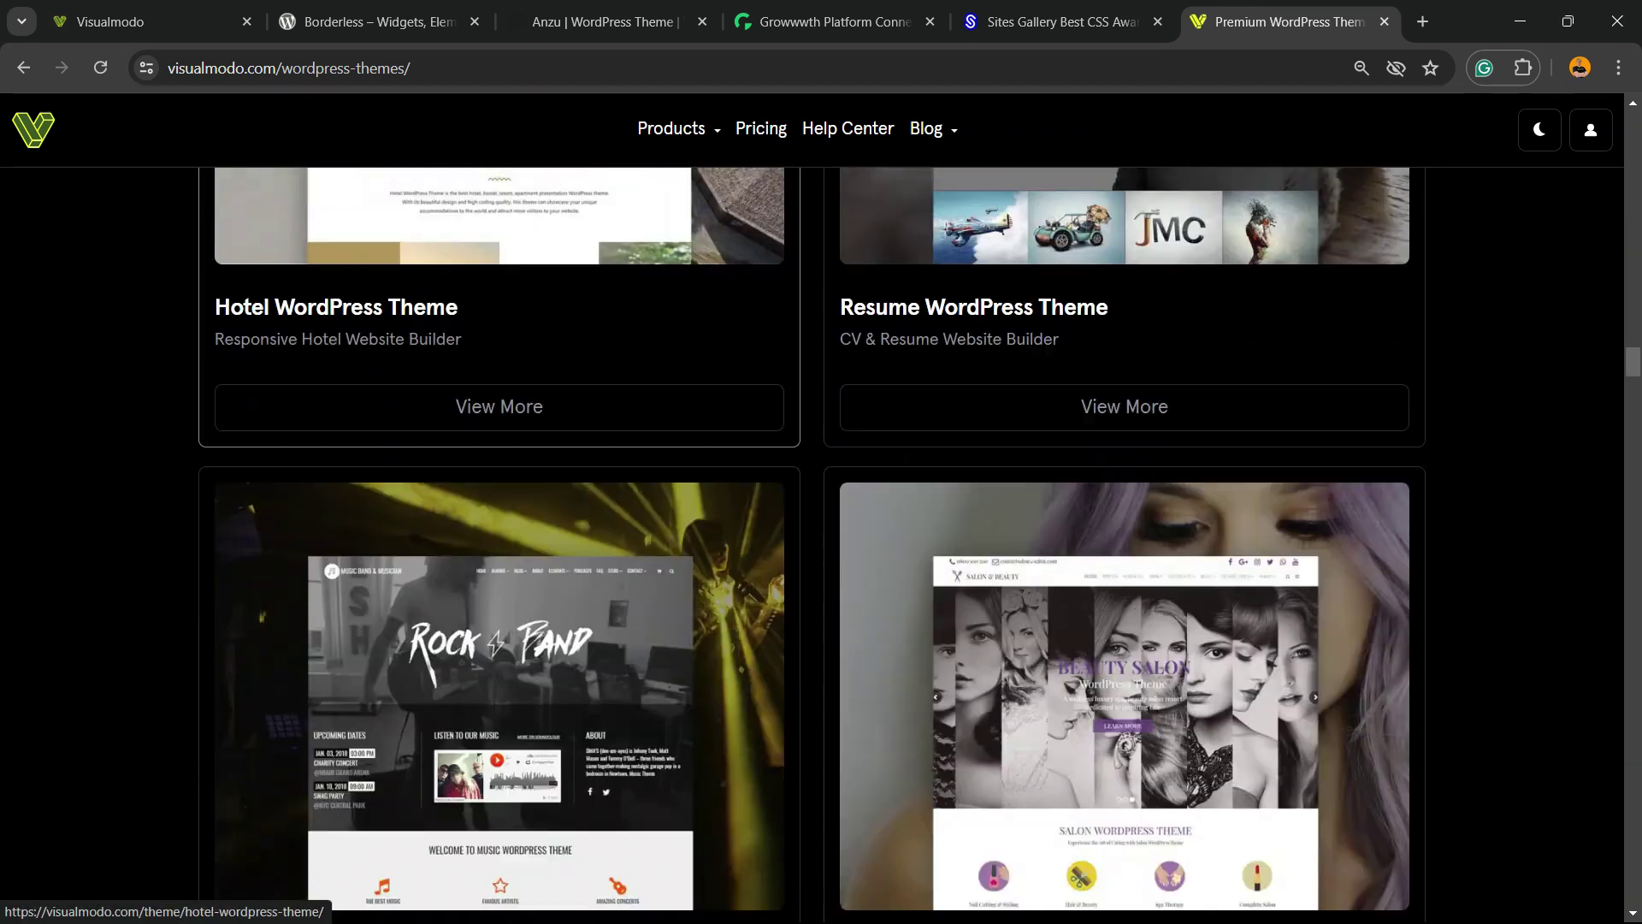
scroll(499, 547, down, 15)
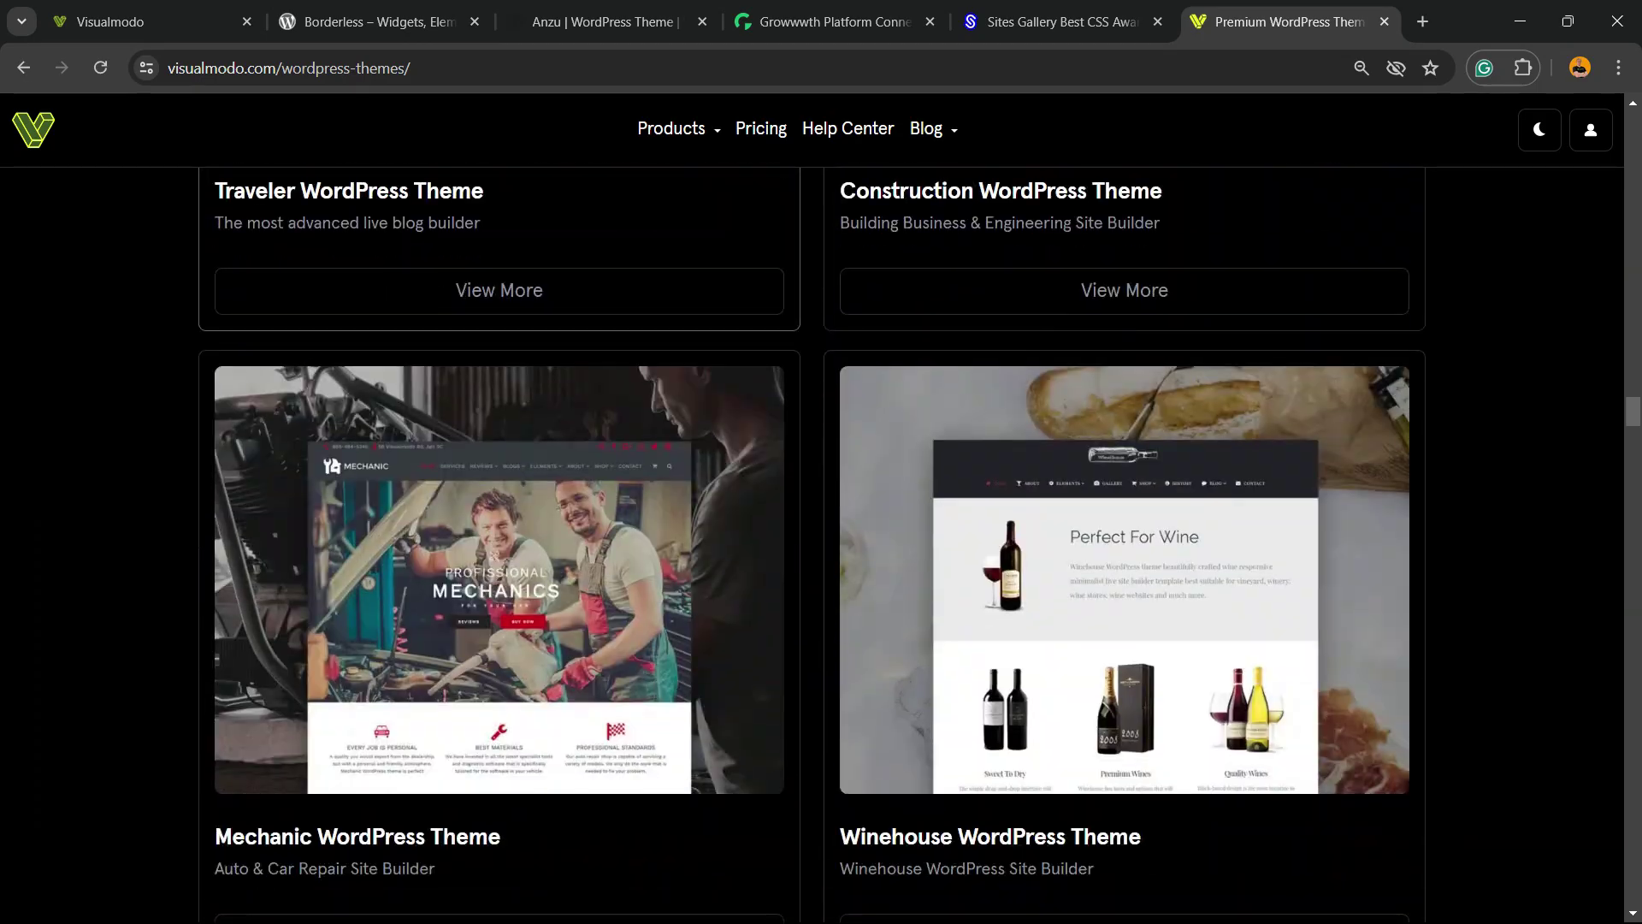
scroll(499, 548, down, 15)
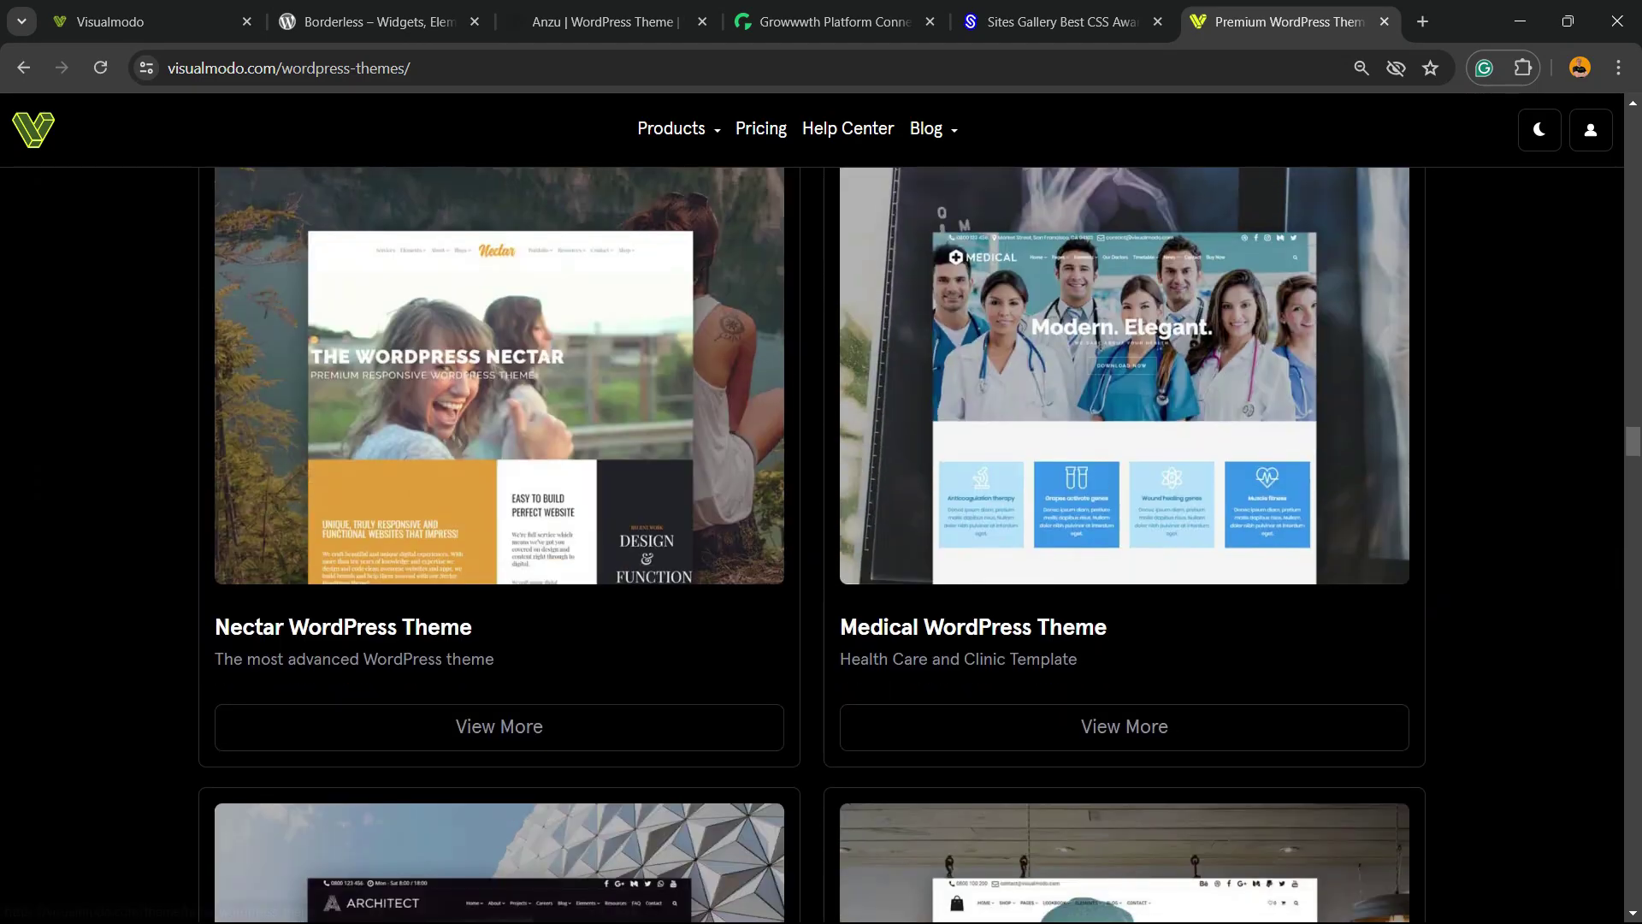